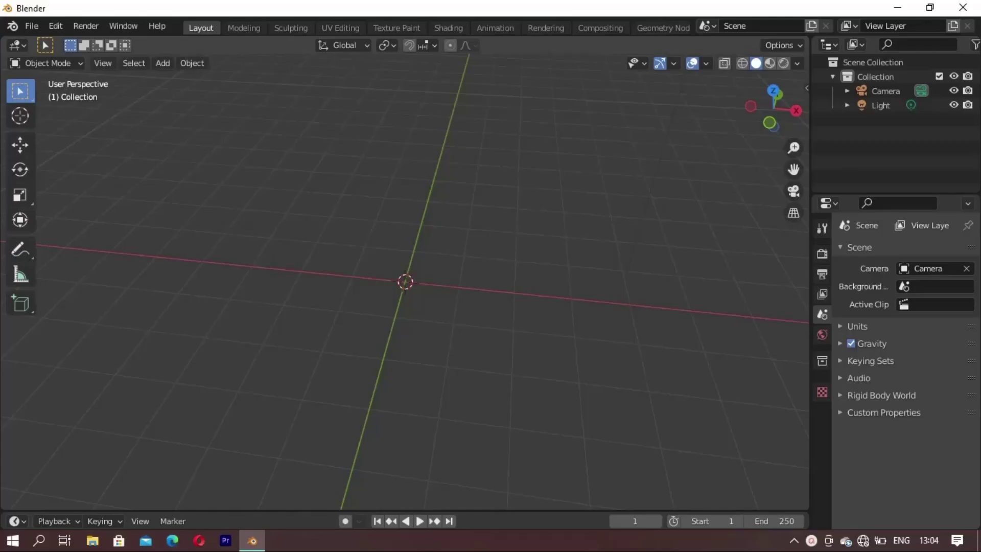
Add a cube mesh to the scene and orbit around it
{"action": "key", "text": "shift+a"}
{"action": "left_click", "coordinate": [448, 252]}
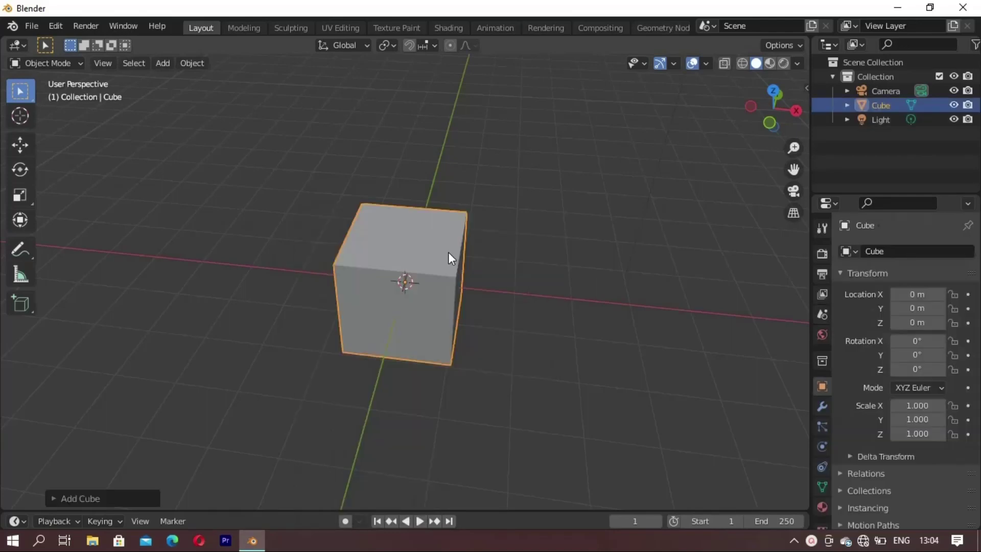
{"action": "mouse_move", "coordinate": [385, 416]}
{"action": "middle_mouse_down"}
{"action": "mouse_move", "coordinate": [374, 385]}
{"action": "mouse_move", "coordinate": [371, 400]}
{"action": "middle_mouse_up"}
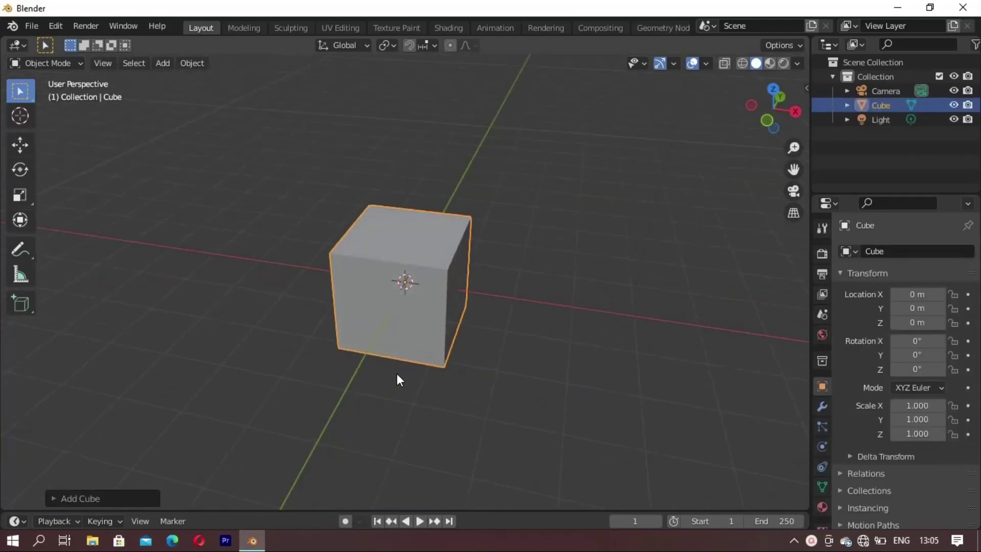
{"action": "scroll", "coordinate": [399, 349], "scroll_direction": "down", "scroll_amount": 2}
{"action": "mouse_move", "coordinate": [399, 348]}
{"action": "middle_mouse_down"}
{"action": "mouse_move", "coordinate": [427, 363]}
{"action": "mouse_move", "coordinate": [351, 317]}
{"action": "mouse_move", "coordinate": [352, 358]}
{"action": "mouse_move", "coordinate": [489, 367]}
{"action": "mouse_move", "coordinate": [472, 324]}
{"action": "mouse_move", "coordinate": [447, 325]}
{"action": "middle_mouse_up"}
{"action": "key", "text": "KP_0"}
Scale the cube uniformly to 0.495 and switch it into Edit Mode
{"action": "key", "text": "KP_0"}
{"action": "key", "text": "s"}
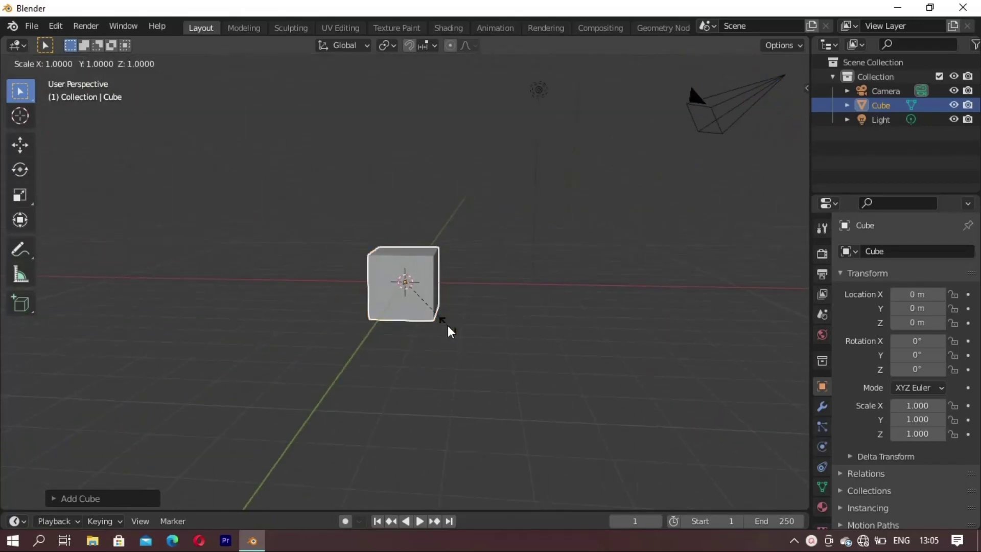
{"action": "left_click", "coordinate": [428, 303]}
{"action": "key", "text": "KP_0"}
{"action": "key", "text": "KP_0"}
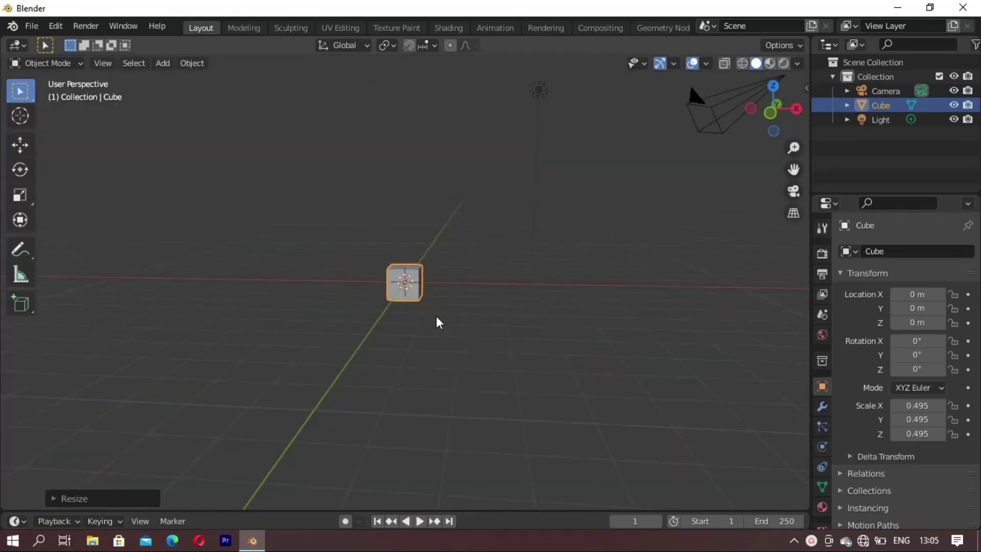
{"action": "scroll", "coordinate": [436, 322], "scroll_direction": "up", "scroll_amount": 3}
{"action": "mouse_move", "coordinate": [366, 313]}
{"action": "middle_mouse_down"}
{"action": "mouse_move", "coordinate": [397, 338]}
{"action": "mouse_move", "coordinate": [470, 344]}
{"action": "mouse_move", "coordinate": [435, 327]}
{"action": "mouse_move", "coordinate": [499, 332]}
{"action": "mouse_move", "coordinate": [444, 319]}
{"action": "mouse_move", "coordinate": [510, 332]}
{"action": "middle_mouse_up"}
{"action": "key", "text": "Tab"}
{"action": "scroll", "coordinate": [424, 326], "scroll_direction": "up", "scroll_amount": 4}
Try an inset on the cube's front face, then undo it
{"action": "scroll", "coordinate": [510, 332], "scroll_direction": "down", "scroll_amount": 2}
{"action": "scroll", "coordinate": [484, 318], "scroll_direction": "down", "scroll_amount": 2}
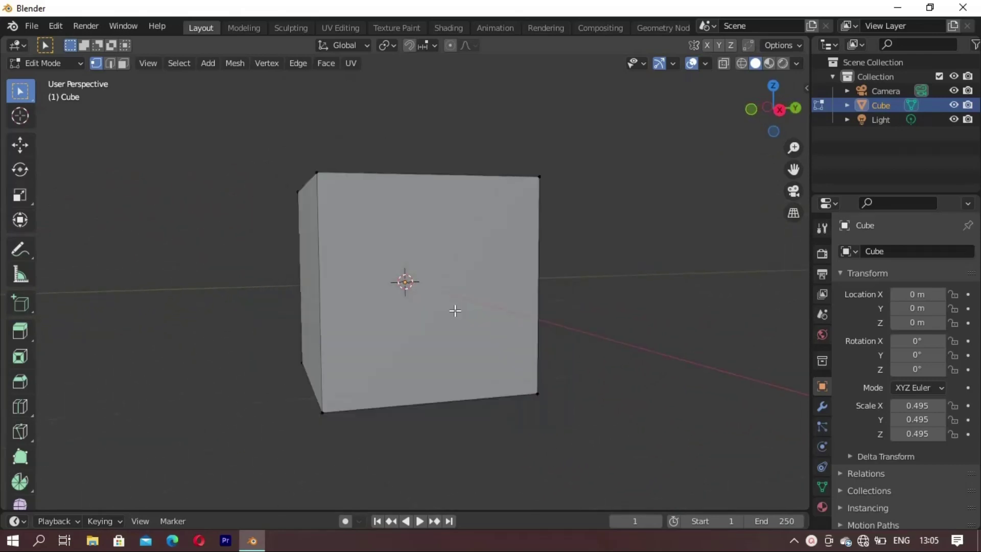
{"action": "scroll", "coordinate": [453, 308], "scroll_direction": "down", "scroll_amount": 2}
{"action": "mouse_move", "coordinate": [480, 281]}
{"action": "middle_mouse_down"}
{"action": "mouse_move", "coordinate": [372, 320]}
{"action": "mouse_move", "coordinate": [429, 309]}
{"action": "mouse_move", "coordinate": [403, 281]}
{"action": "mouse_move", "coordinate": [421, 269]}
{"action": "mouse_move", "coordinate": [429, 265]}
{"action": "mouse_move", "coordinate": [406, 278]}
{"action": "mouse_move", "coordinate": [428, 291]}
{"action": "mouse_move", "coordinate": [384, 317]}
{"action": "mouse_move", "coordinate": [394, 331]}
{"action": "middle_mouse_up"}
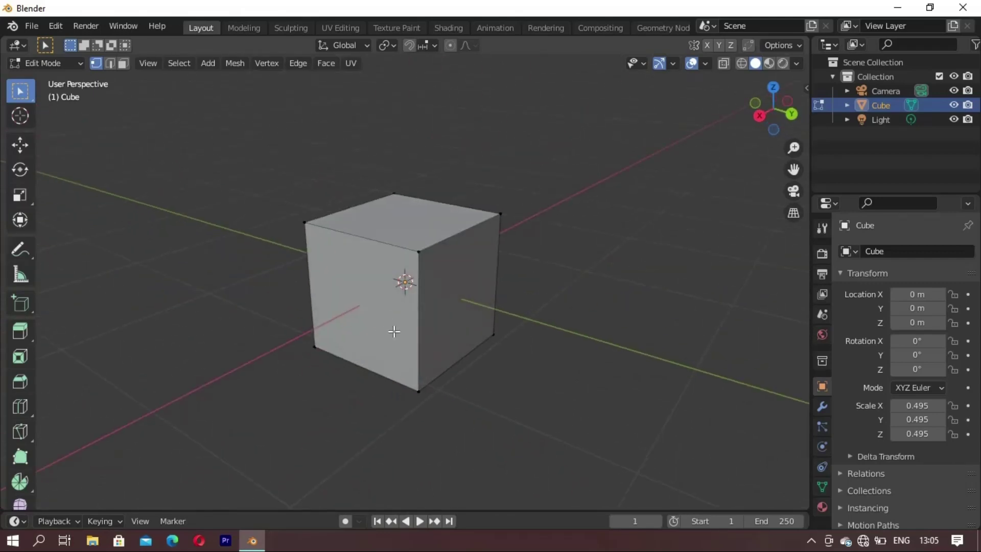
{"action": "mouse_move", "coordinate": [525, 302]}
{"action": "middle_mouse_down"}
{"action": "mouse_move", "coordinate": [403, 281]}
{"action": "mouse_move", "coordinate": [383, 236]}
{"action": "middle_mouse_up"}
{"action": "left_click", "coordinate": [406, 272]}
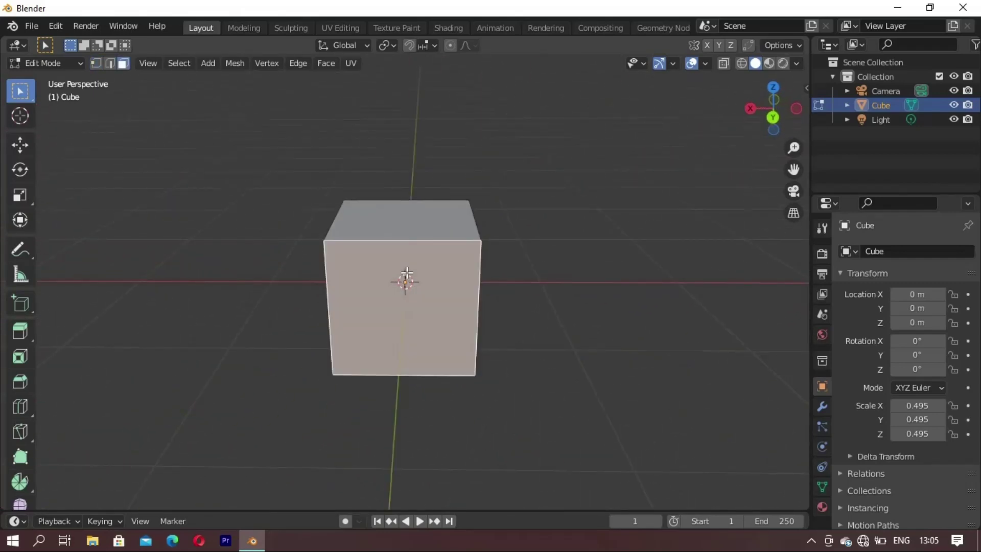
{"action": "middle_click_drag", "start_coordinate": [337, 309], "coordinate": [402, 301]}
{"action": "key", "text": "i"}
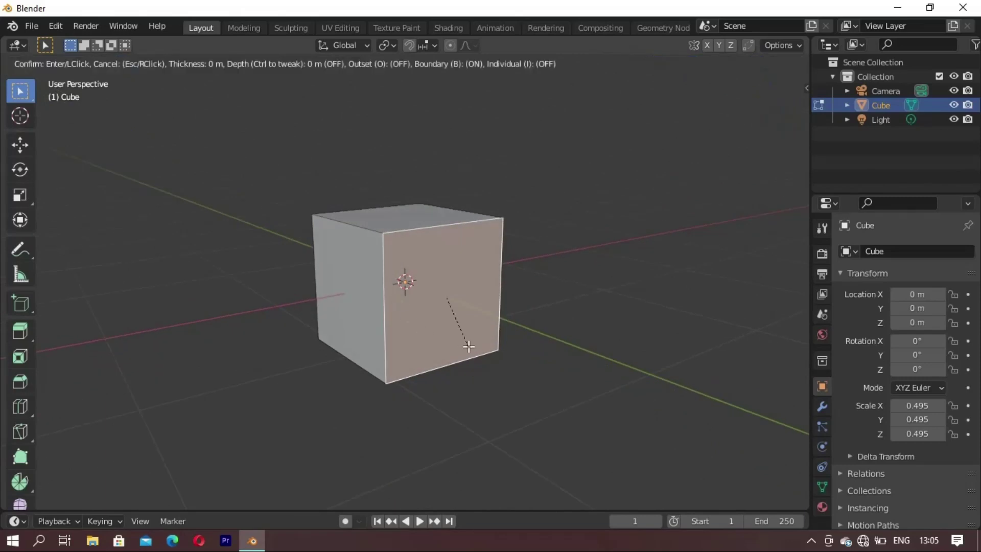
{"action": "left_click", "coordinate": [439, 352]}
{"action": "key", "text": "alt+a"}
Retry the front-face inset twice more, undoing each attempt
{"action": "mouse_move", "coordinate": [420, 360]}
{"action": "middle_mouse_down"}
{"action": "mouse_move", "coordinate": [385, 307]}
{"action": "mouse_move", "coordinate": [413, 301]}
{"action": "middle_mouse_up"}
{"action": "left_click", "coordinate": [401, 299]}
{"action": "key", "text": "i"}
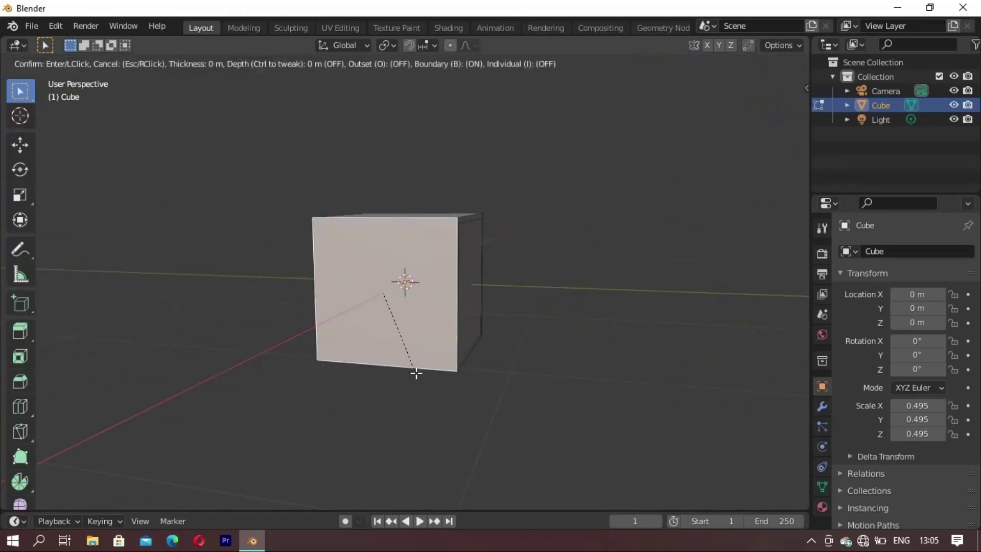
{"action": "left_click", "coordinate": [411, 368]}
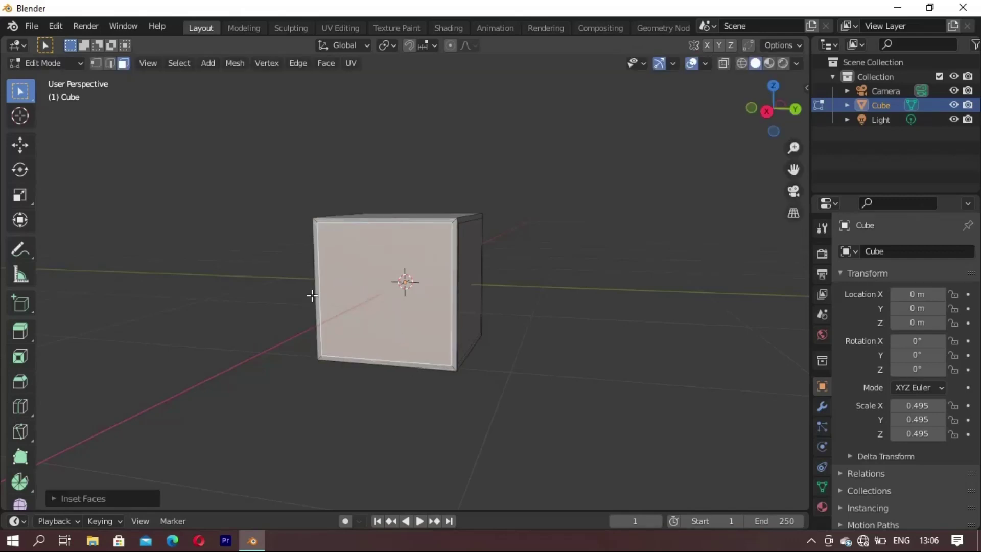
{"action": "mouse_move", "coordinate": [314, 294]}
{"action": "middle_mouse_down"}
{"action": "mouse_move", "coordinate": [443, 313]}
{"action": "mouse_move", "coordinate": [435, 292]}
{"action": "middle_mouse_up"}
{"action": "key", "text": "alt+a"}
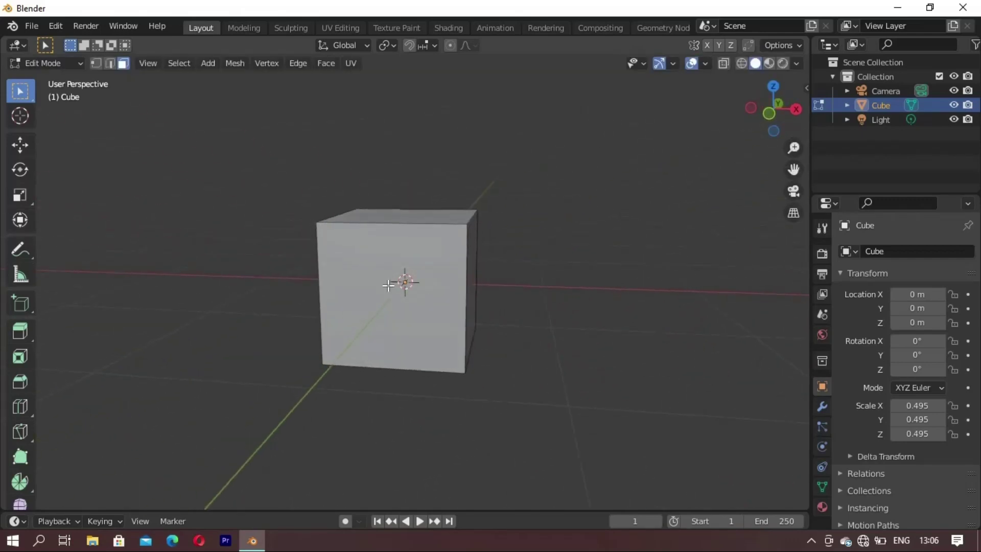
{"action": "left_click", "coordinate": [437, 370]}
{"action": "key", "text": "i"}
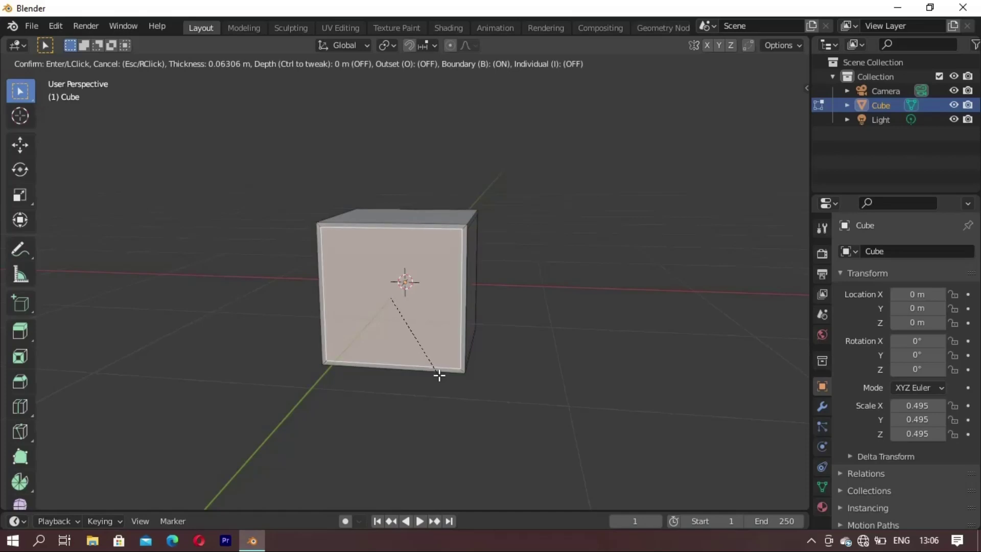
{"action": "left_click", "coordinate": [438, 376]}
{"action": "key", "text": "ctrl+z"}
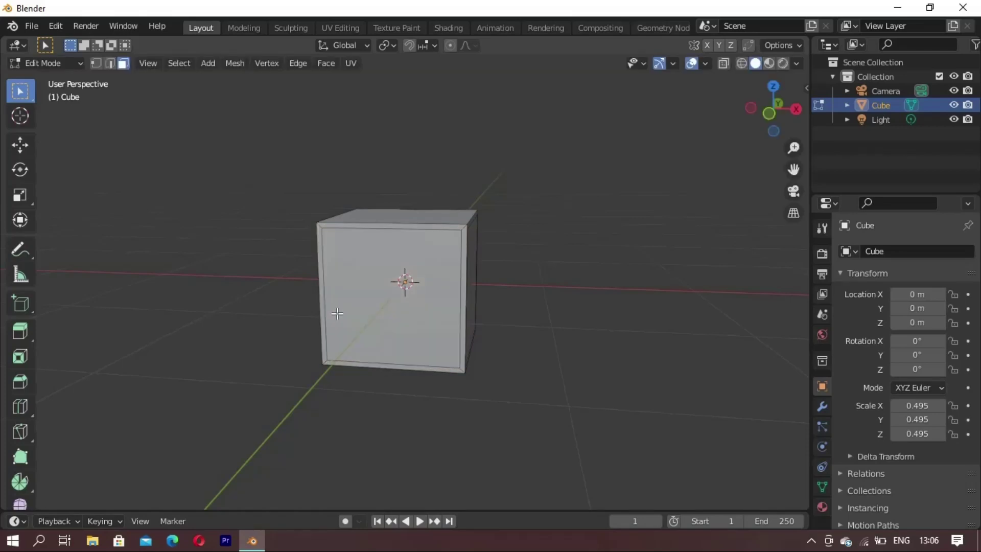
Inset the front face to leave a thin border frame
{"action": "mouse_move", "coordinate": [335, 311]}
{"action": "middle_mouse_down"}
{"action": "mouse_move", "coordinate": [455, 346]}
{"action": "mouse_move", "coordinate": [406, 318]}
{"action": "middle_mouse_up"}
{"action": "left_click", "coordinate": [405, 317]}
{"action": "key", "text": "i"}
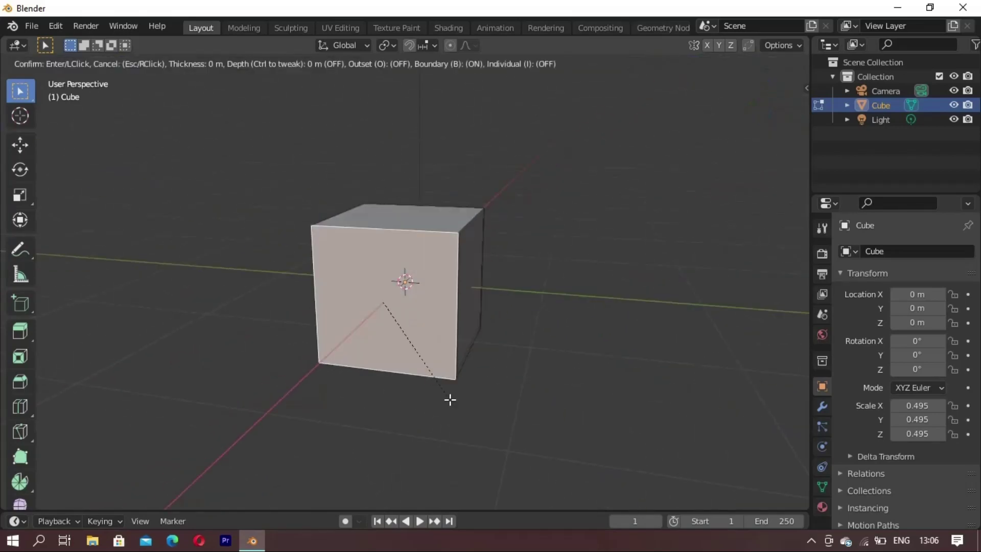
{"action": "left_click", "coordinate": [444, 398]}
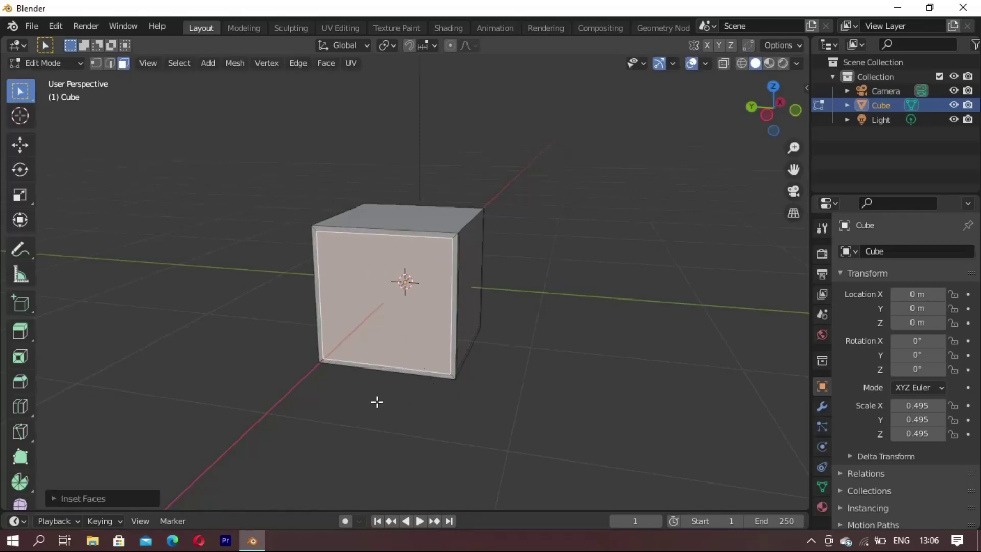
Extrude the cube's right-side face slightly along its normal
{"action": "middle_click_drag", "start_coordinate": [377, 402], "coordinate": [519, 383]}
{"action": "left_click", "coordinate": [475, 327]}
{"action": "key", "text": "e"}
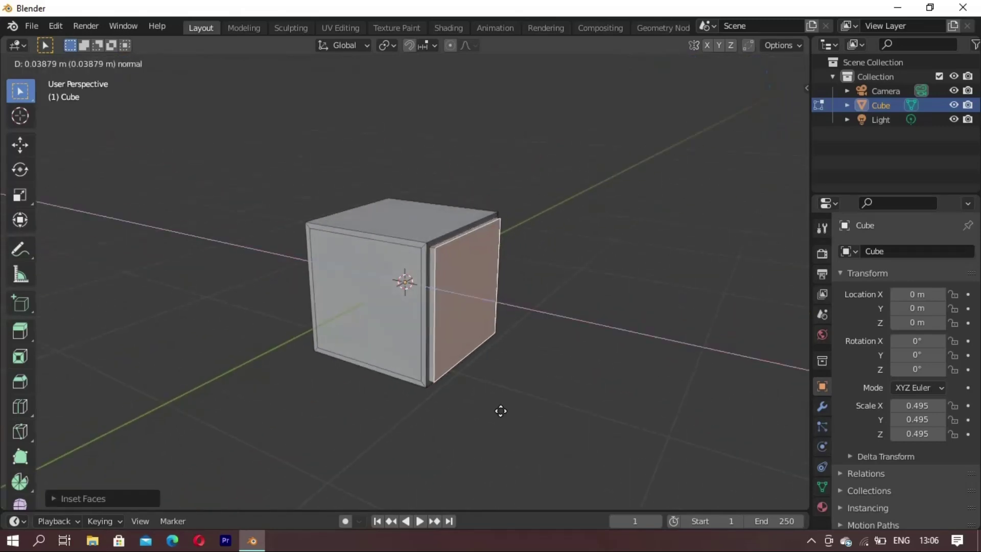
{"action": "left_click", "coordinate": [510, 396]}
{"action": "mouse_move", "coordinate": [526, 390]}
{"action": "middle_mouse_down"}
{"action": "mouse_move", "coordinate": [495, 372]}
{"action": "mouse_move", "coordinate": [507, 381]}
{"action": "mouse_move", "coordinate": [435, 370]}
{"action": "middle_mouse_up"}
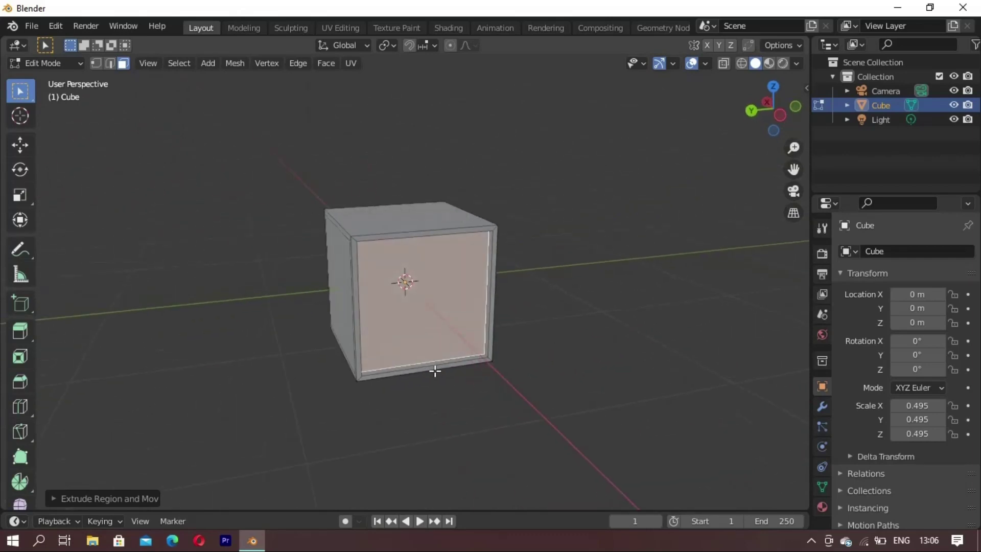
{"action": "middle_click_drag", "start_coordinate": [364, 345], "coordinate": [444, 336]}
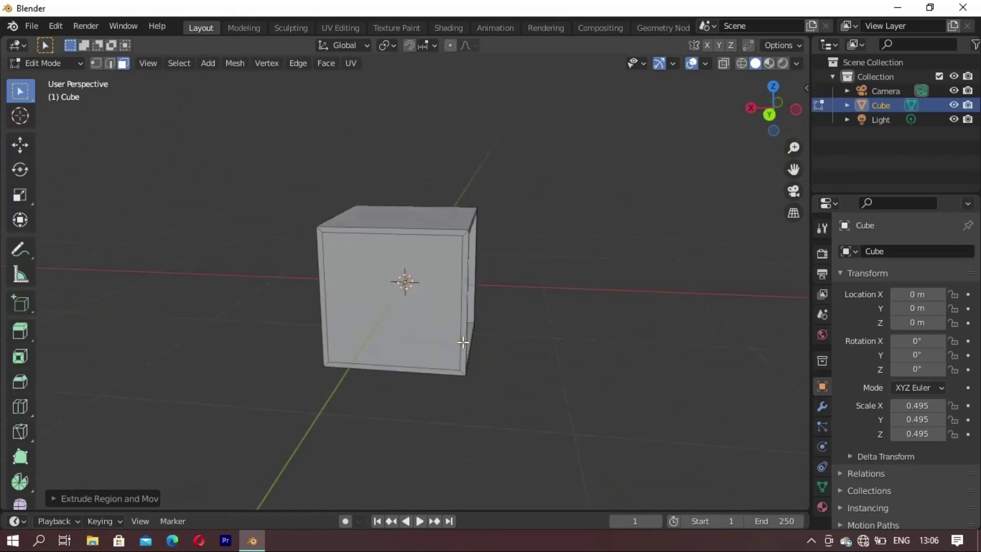
Push the inset inner panels of three sides inward to recess them
{"action": "left_click", "coordinate": [411, 320]}
{"action": "key", "text": "e"}
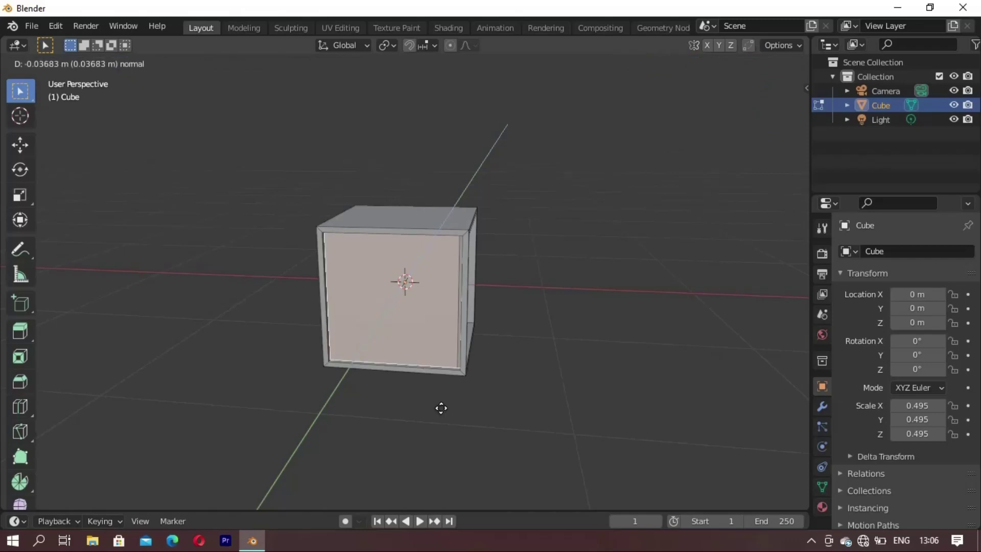
{"action": "left_click", "coordinate": [440, 409]}
{"action": "mouse_move", "coordinate": [440, 409]}
{"action": "middle_mouse_down"}
{"action": "mouse_move", "coordinate": [409, 388]}
{"action": "mouse_move", "coordinate": [429, 390]}
{"action": "middle_mouse_up"}
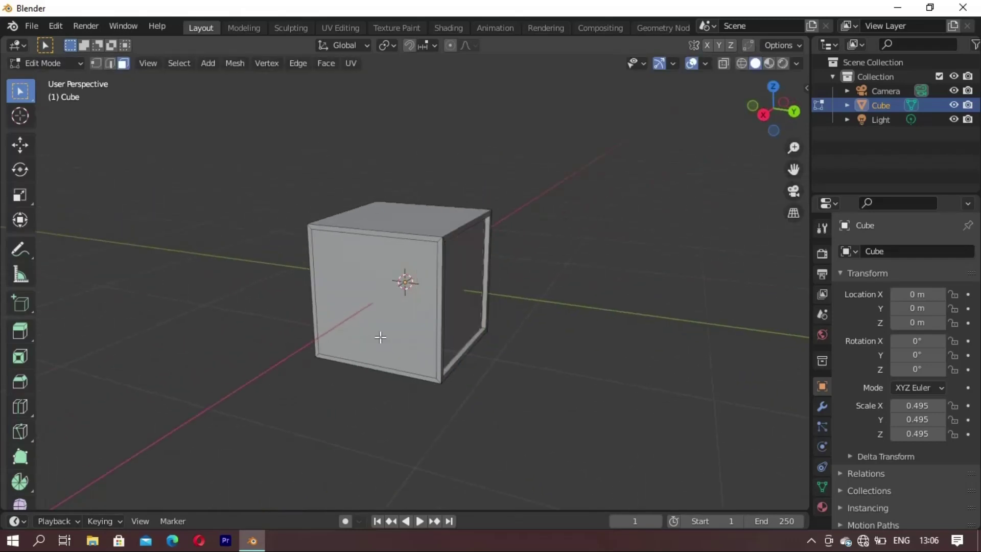
{"action": "left_click", "coordinate": [380, 330]}
{"action": "key", "text": "e"}
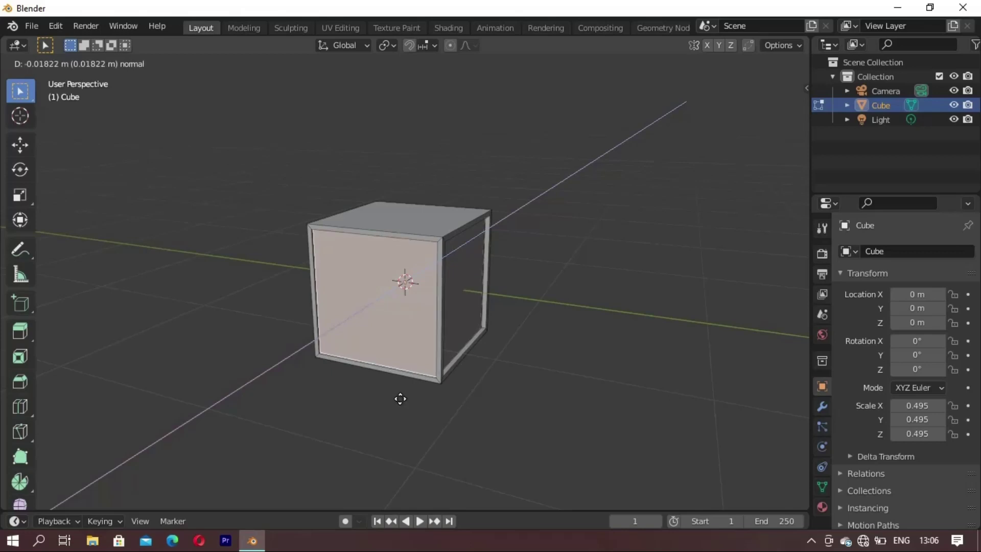
{"action": "left_click", "coordinate": [402, 397]}
{"action": "middle_click_drag", "start_coordinate": [381, 414], "coordinate": [410, 412]}
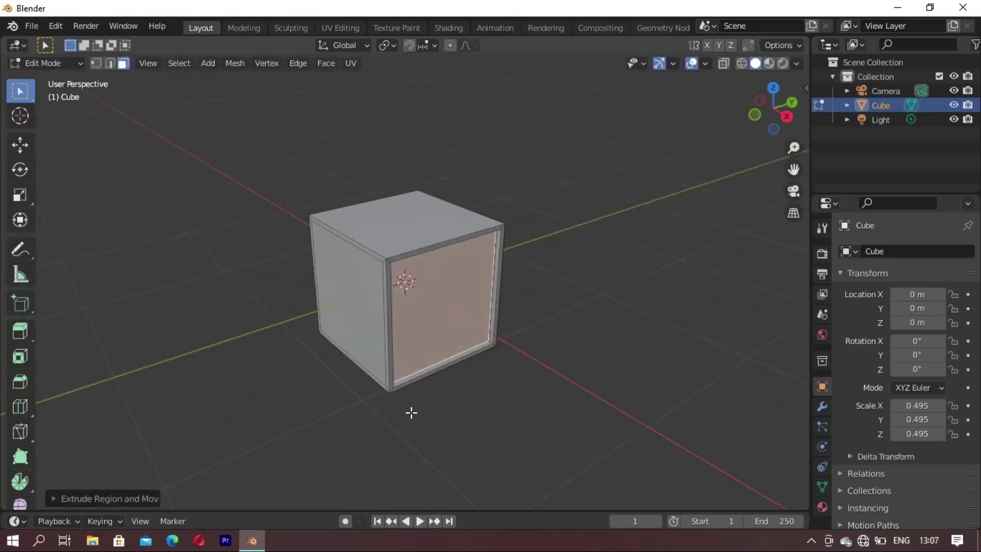
{"action": "left_click", "coordinate": [409, 412]}
{"action": "mouse_move", "coordinate": [324, 373]}
{"action": "middle_mouse_down"}
{"action": "mouse_move", "coordinate": [408, 371]}
{"action": "mouse_move", "coordinate": [427, 306]}
{"action": "middle_mouse_up"}
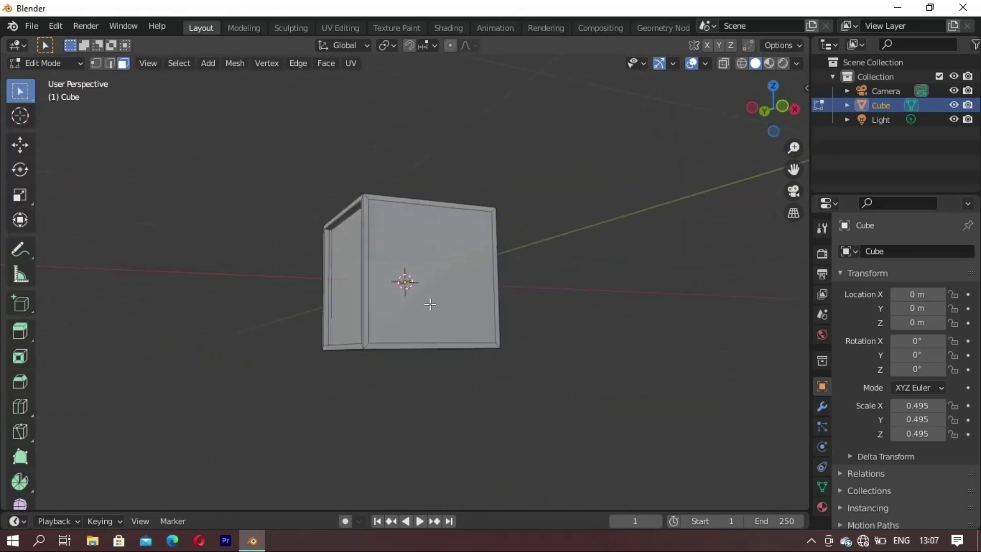
{"action": "left_click", "coordinate": [427, 305]}
{"action": "key", "text": "e"}
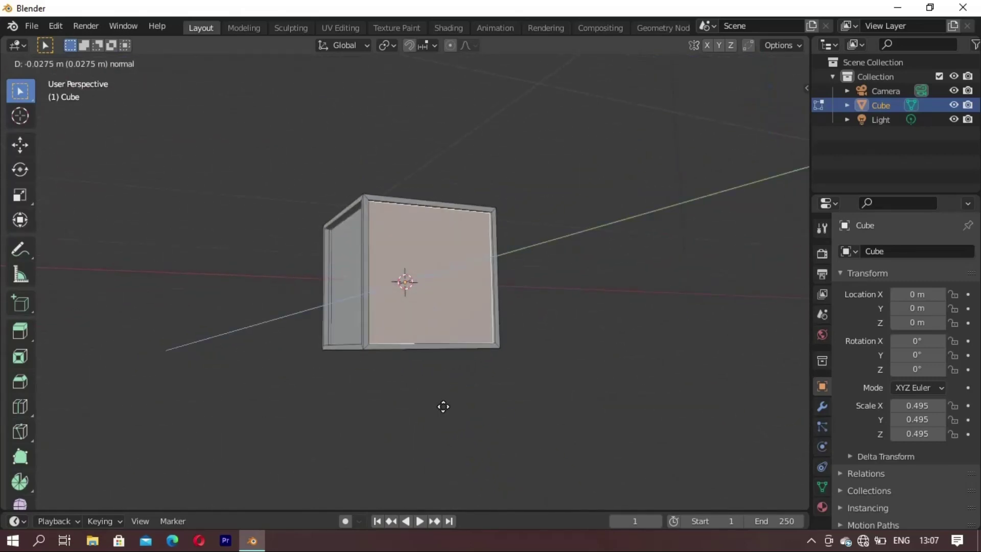
{"action": "left_click", "coordinate": [440, 404]}
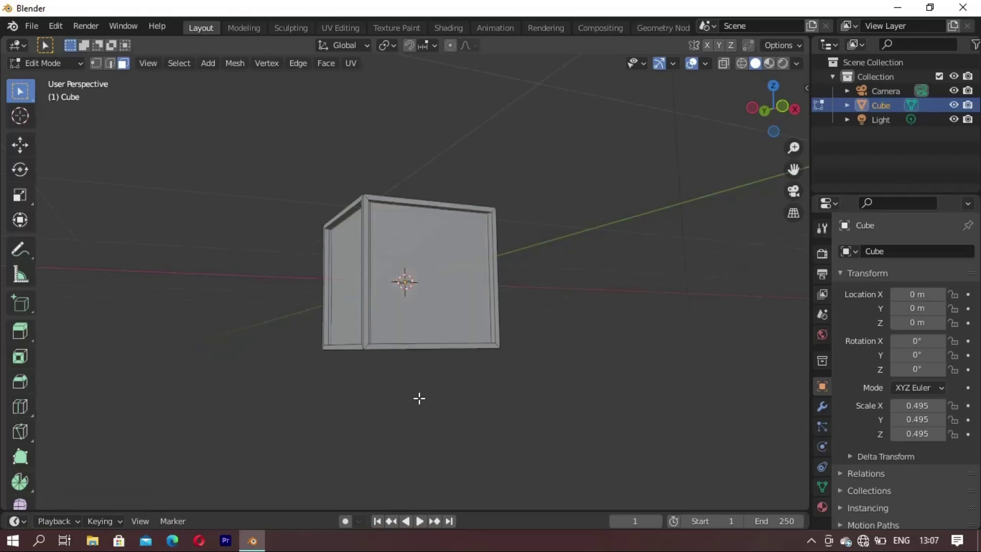
Inset the top face and sink its inner panel slightly inward
{"action": "mouse_move", "coordinate": [416, 396]}
{"action": "middle_mouse_down"}
{"action": "mouse_move", "coordinate": [449, 378]}
{"action": "mouse_move", "coordinate": [396, 353]}
{"action": "mouse_move", "coordinate": [602, 330]}
{"action": "mouse_move", "coordinate": [519, 331]}
{"action": "mouse_move", "coordinate": [401, 241]}
{"action": "middle_mouse_up"}
{"action": "left_click", "coordinate": [401, 241]}
{"action": "key", "text": "i"}
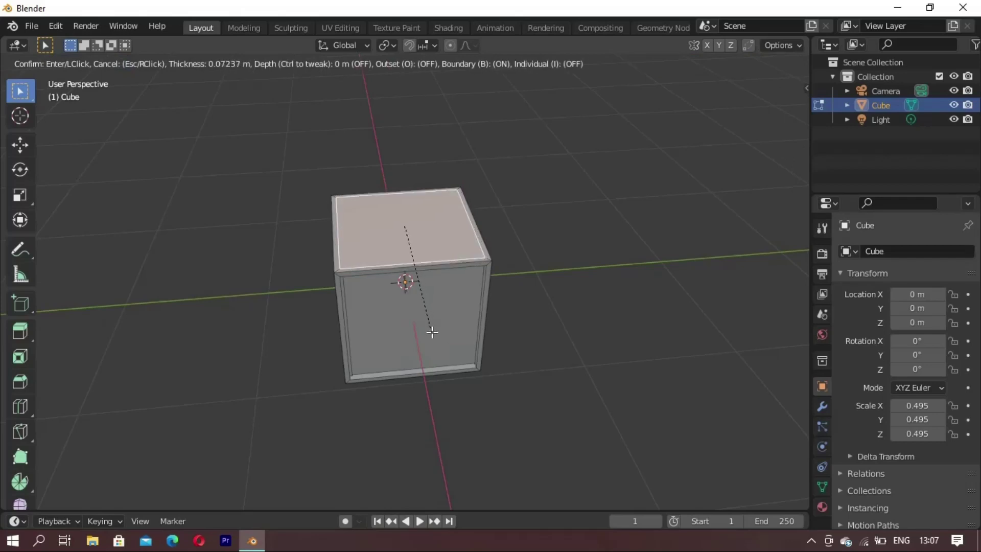
{"action": "left_click", "coordinate": [432, 332]}
{"action": "key", "text": "e"}
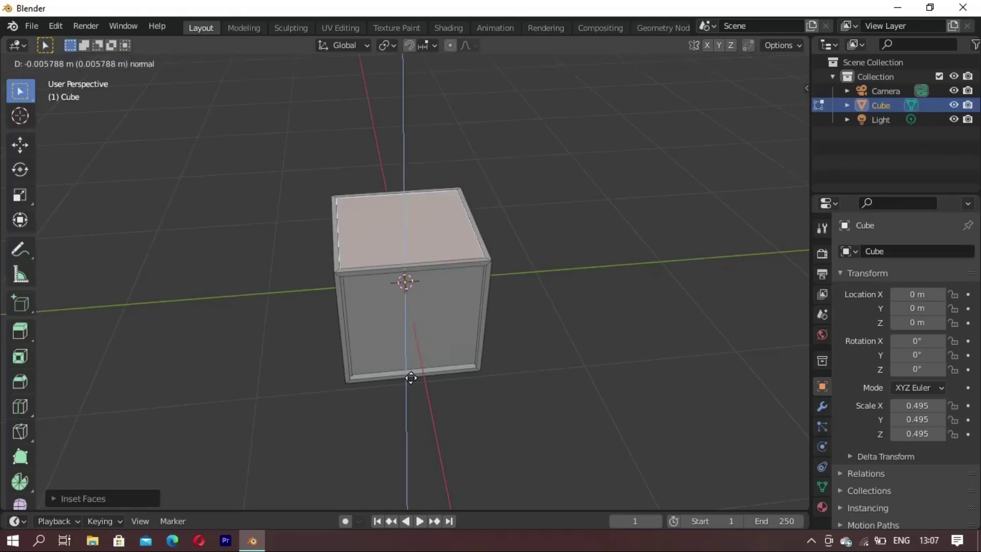
{"action": "left_click", "coordinate": [410, 382]}
{"action": "mouse_move", "coordinate": [410, 393]}
{"action": "middle_mouse_down"}
{"action": "mouse_move", "coordinate": [422, 289]}
{"action": "mouse_move", "coordinate": [329, 227]}
{"action": "mouse_move", "coordinate": [357, 284]}
{"action": "mouse_move", "coordinate": [324, 300]}
{"action": "mouse_move", "coordinate": [341, 326]}
{"action": "mouse_move", "coordinate": [406, 285]}
{"action": "mouse_move", "coordinate": [394, 346]}
{"action": "mouse_move", "coordinate": [427, 350]}
{"action": "mouse_move", "coordinate": [399, 337]}
{"action": "mouse_move", "coordinate": [445, 339]}
{"action": "mouse_move", "coordinate": [422, 343]}
{"action": "mouse_move", "coordinate": [440, 335]}
{"action": "mouse_move", "coordinate": [430, 317]}
{"action": "mouse_move", "coordinate": [384, 336]}
{"action": "middle_mouse_up"}
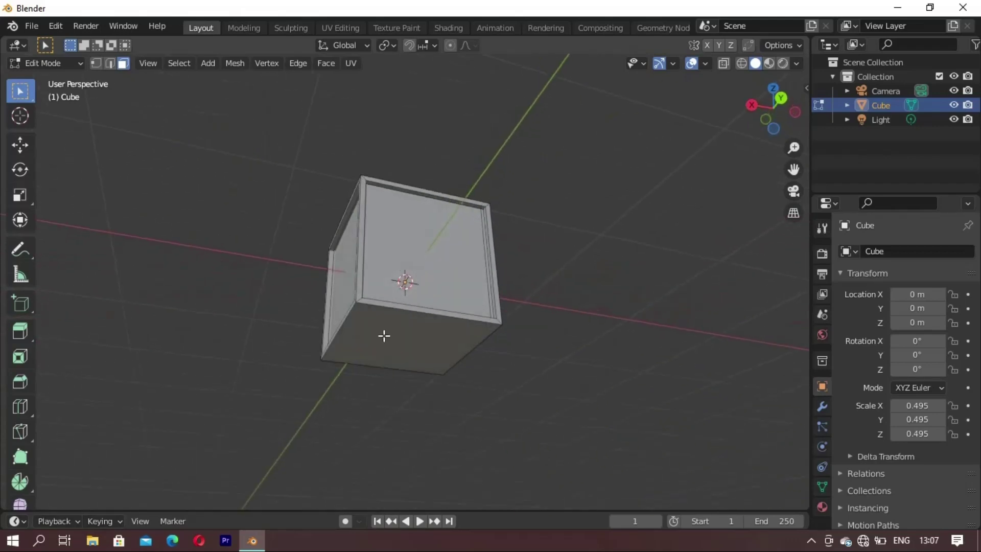
Inset the bottom face and push its inner panel slightly inward
{"action": "left_click", "coordinate": [368, 361]}
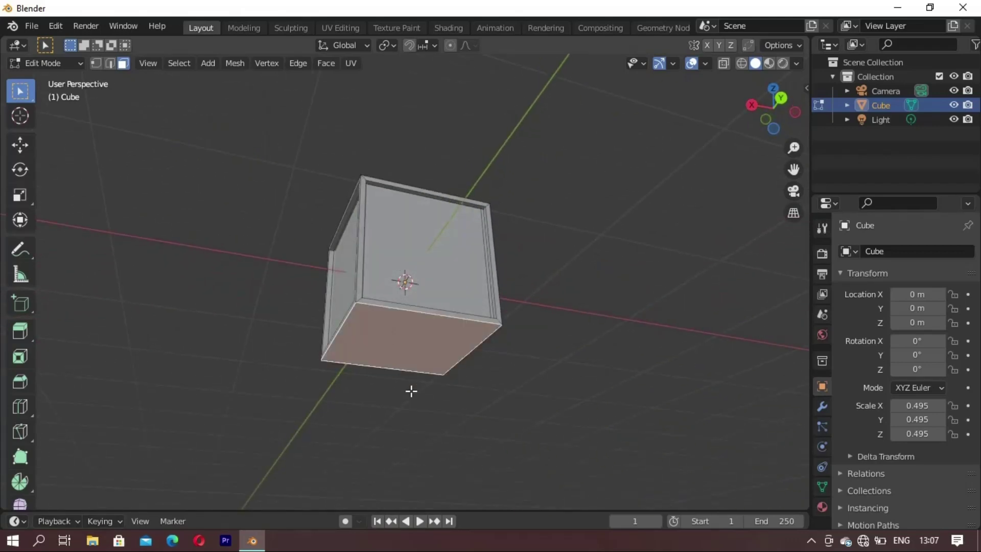
{"action": "key", "text": "i"}
{"action": "left_click", "coordinate": [430, 448]}
{"action": "key", "text": "e"}
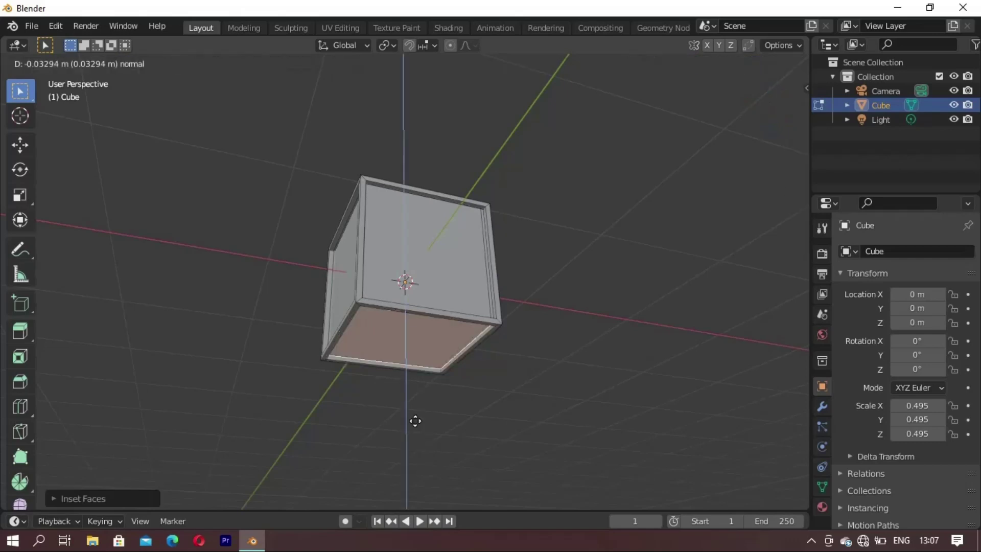
{"action": "right_click", "coordinate": [416, 437]}
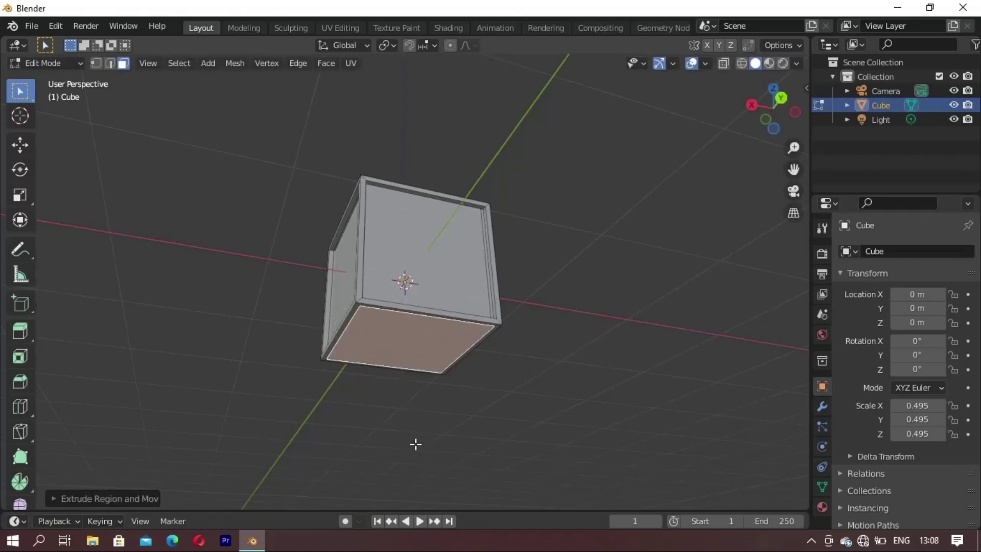
{"action": "key", "text": "e"}
{"action": "left_click", "coordinate": [415, 438]}
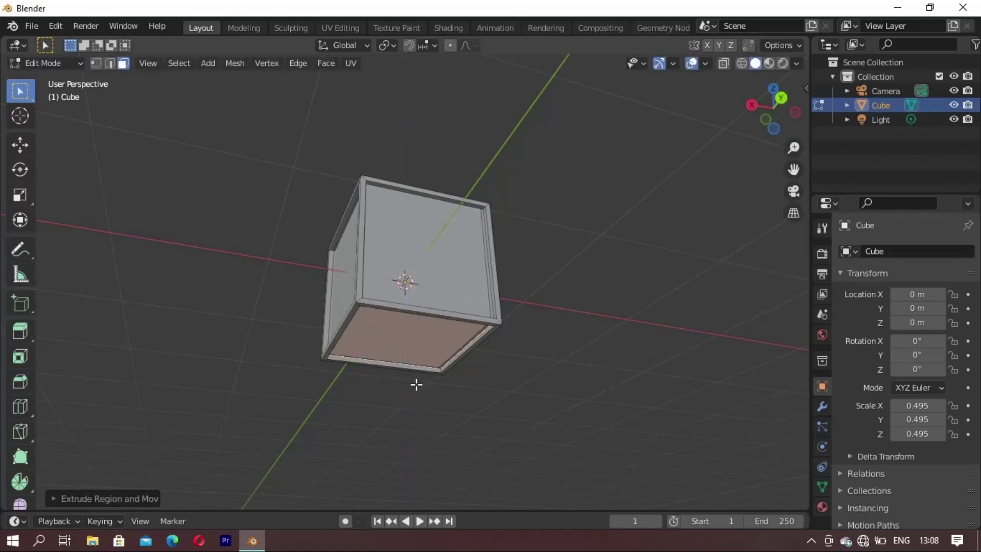
{"action": "mouse_move", "coordinate": [411, 316]}
{"action": "middle_mouse_down"}
{"action": "mouse_move", "coordinate": [521, 427]}
{"action": "mouse_move", "coordinate": [536, 416]}
{"action": "mouse_move", "coordinate": [447, 357]}
{"action": "mouse_move", "coordinate": [447, 342]}
{"action": "mouse_move", "coordinate": [486, 368]}
{"action": "mouse_move", "coordinate": [389, 345]}
{"action": "middle_mouse_up"}
Orbit the crate while selecting its front, left and front panel faces
{"action": "left_click", "coordinate": [389, 346]}
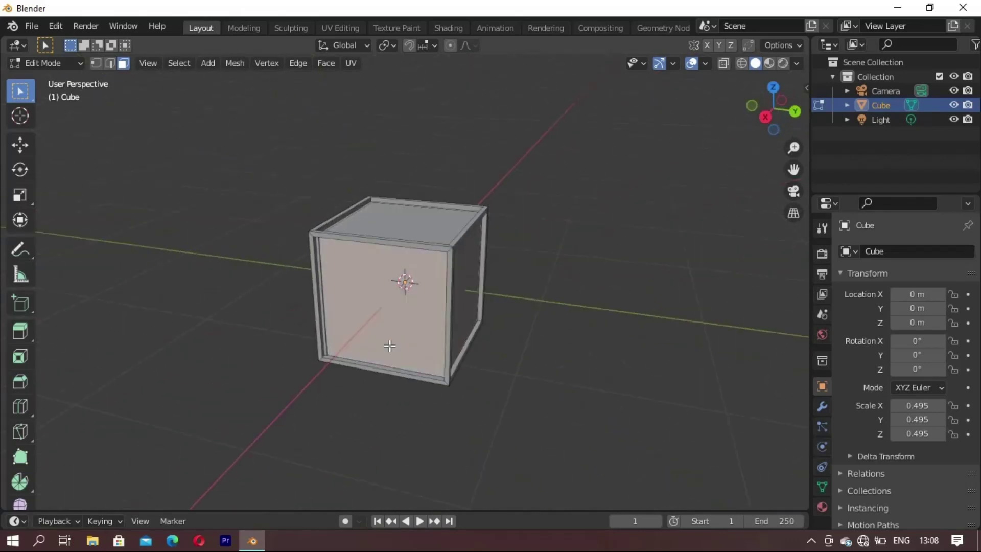
{"action": "middle_click_drag", "start_coordinate": [464, 438], "coordinate": [374, 394]}
{"action": "mouse_move", "coordinate": [422, 310]}
{"action": "middle_mouse_down"}
{"action": "mouse_move", "coordinate": [477, 339]}
{"action": "mouse_move", "coordinate": [429, 321]}
{"action": "middle_mouse_up"}
{"action": "left_click", "coordinate": [434, 319]}
{"action": "mouse_move", "coordinate": [537, 331]}
{"action": "middle_mouse_down"}
{"action": "mouse_move", "coordinate": [418, 316]}
{"action": "mouse_move", "coordinate": [425, 328]}
{"action": "mouse_move", "coordinate": [466, 307]}
{"action": "mouse_move", "coordinate": [451, 305]}
{"action": "middle_mouse_up"}
{"action": "left_click", "coordinate": [418, 316]}
{"action": "left_click", "coordinate": [347, 312]}
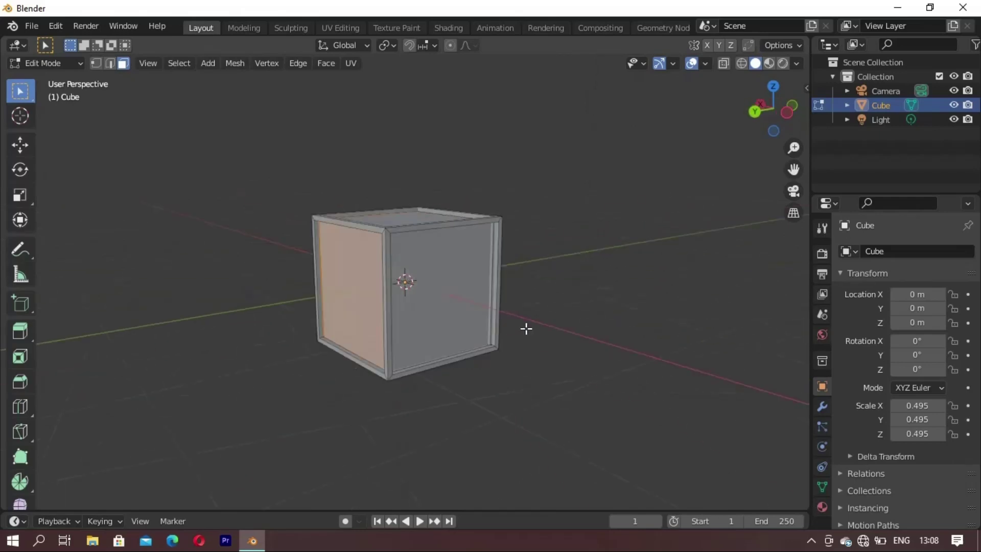
{"action": "mouse_move", "coordinate": [525, 328]}
{"action": "middle_mouse_down"}
{"action": "mouse_move", "coordinate": [401, 325]}
{"action": "mouse_move", "coordinate": [513, 326]}
{"action": "middle_mouse_up"}
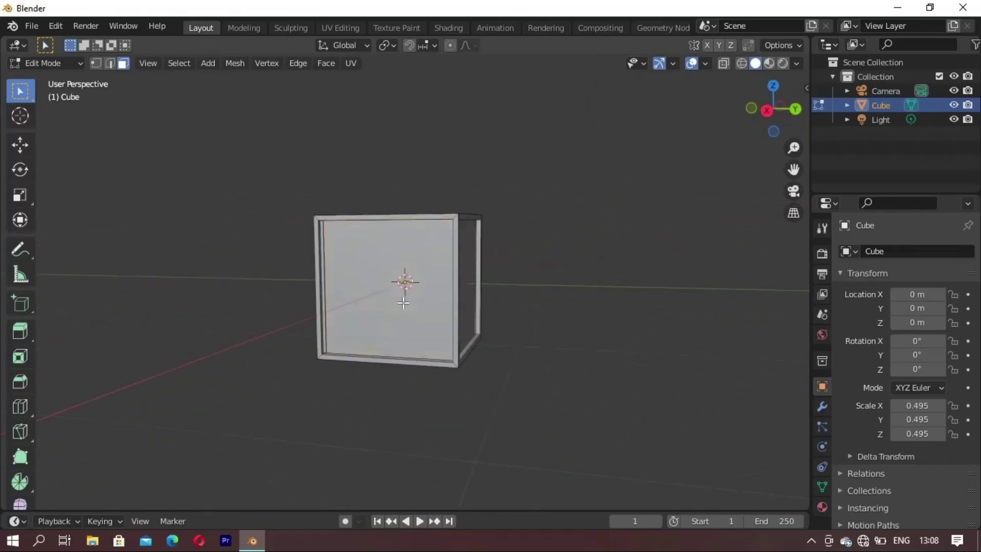
{"action": "mouse_move", "coordinate": [404, 303]}
{"action": "middle_mouse_down"}
{"action": "mouse_move", "coordinate": [499, 311]}
{"action": "mouse_move", "coordinate": [431, 278]}
{"action": "mouse_move", "coordinate": [543, 265]}
{"action": "mouse_move", "coordinate": [438, 330]}
{"action": "middle_mouse_up"}
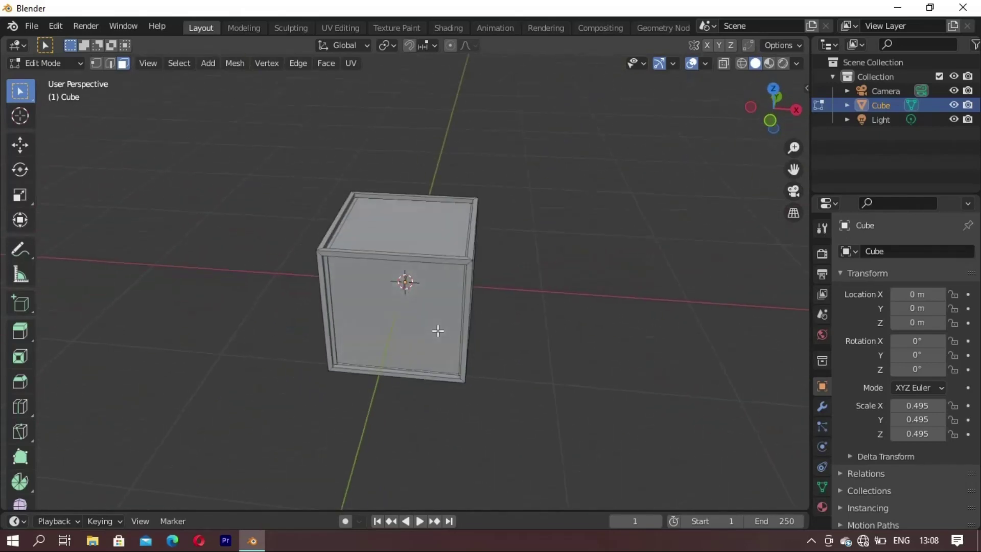
{"action": "left_click", "coordinate": [423, 298]}
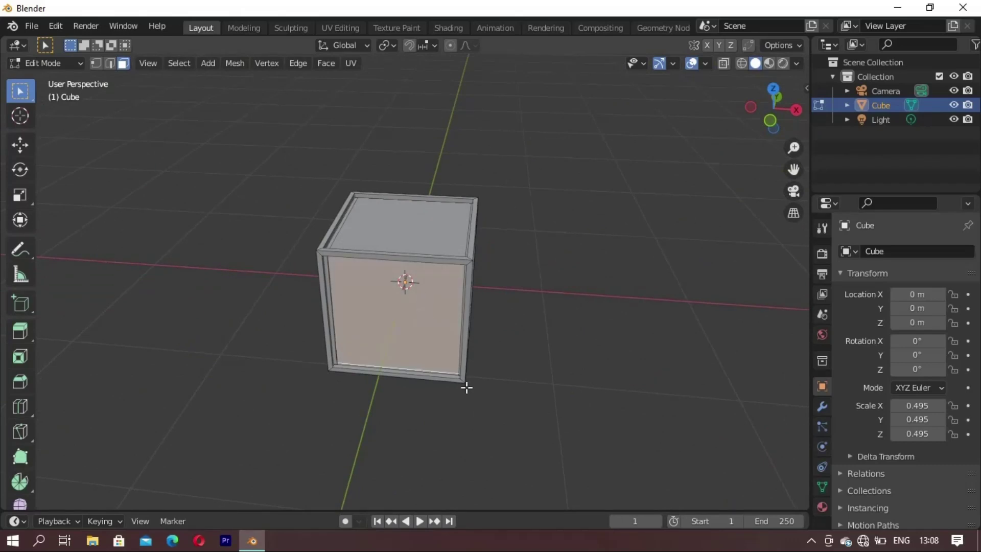
Separate the first selected panel and the top panel into Cube.001 and Cube.002
{"action": "key", "text": "p"}
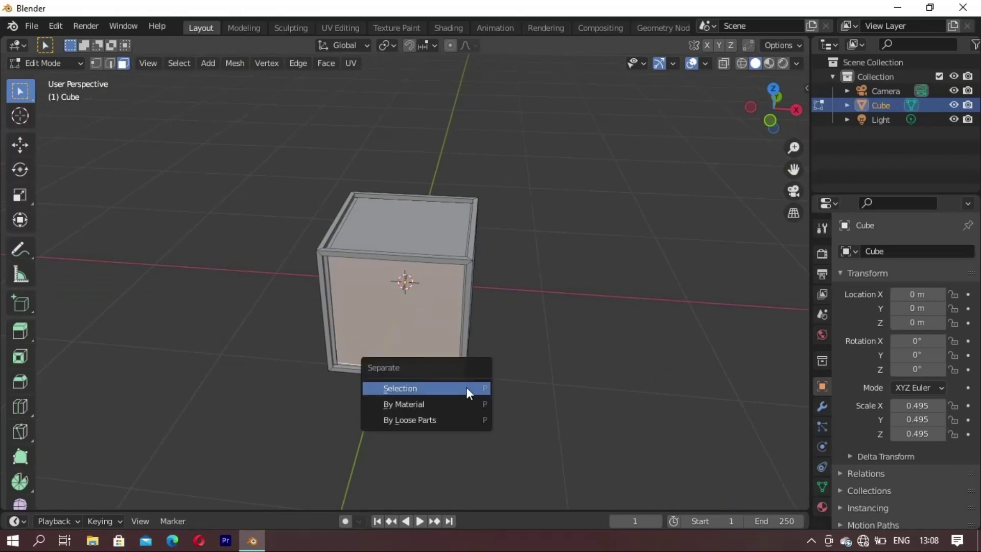
{"action": "left_click", "coordinate": [466, 387]}
{"action": "left_click", "coordinate": [419, 239]}
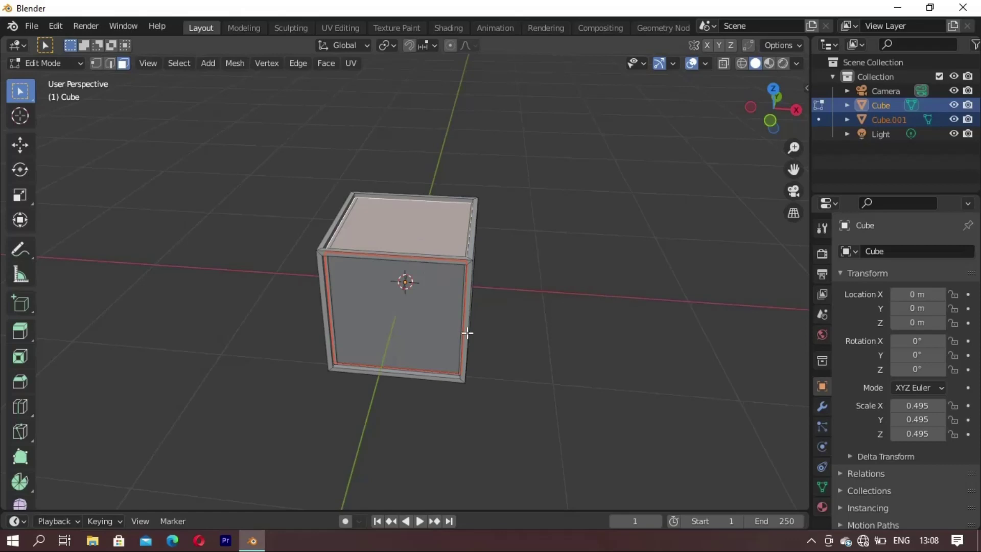
{"action": "key", "text": "p"}
{"action": "left_click", "coordinate": [466, 332]}
{"action": "middle_click_drag", "start_coordinate": [467, 333], "coordinate": [594, 278]}
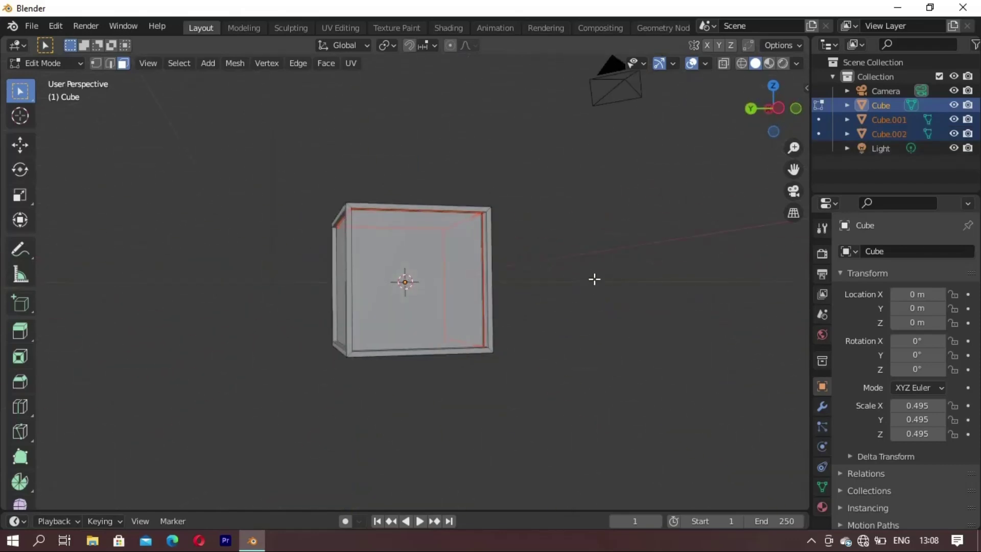
{"action": "middle_click_drag", "start_coordinate": [461, 284], "coordinate": [550, 331]}
Separate the front panel and another side panel into Cube.003 and Cube.004
{"action": "left_click", "coordinate": [427, 297]}
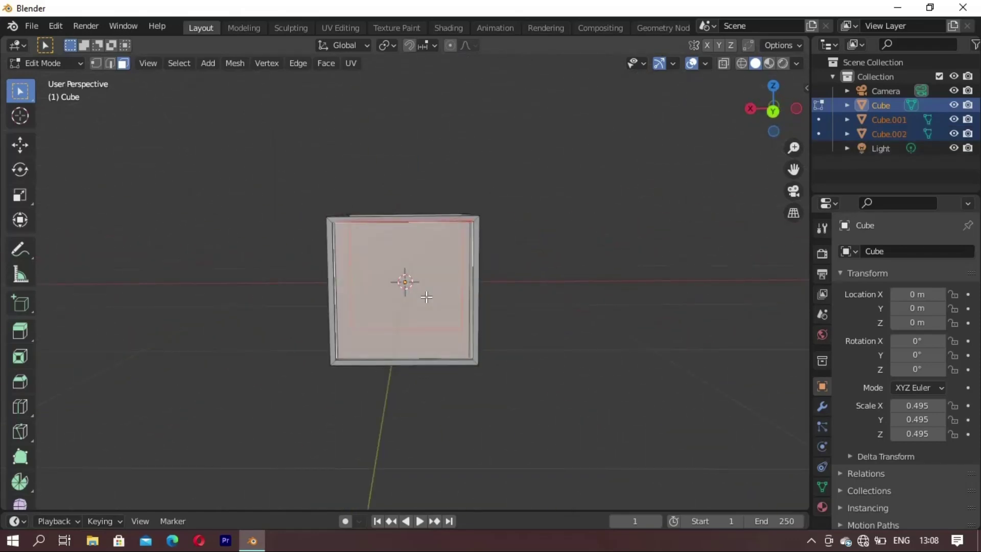
{"action": "key", "text": "p"}
{"action": "left_click", "coordinate": [427, 297]}
{"action": "mouse_move", "coordinate": [427, 296]}
{"action": "middle_mouse_down"}
{"action": "mouse_move", "coordinate": [519, 313]}
{"action": "mouse_move", "coordinate": [447, 335]}
{"action": "mouse_move", "coordinate": [542, 231]}
{"action": "mouse_move", "coordinate": [462, 208]}
{"action": "middle_mouse_up"}
{"action": "left_click", "coordinate": [382, 304]}
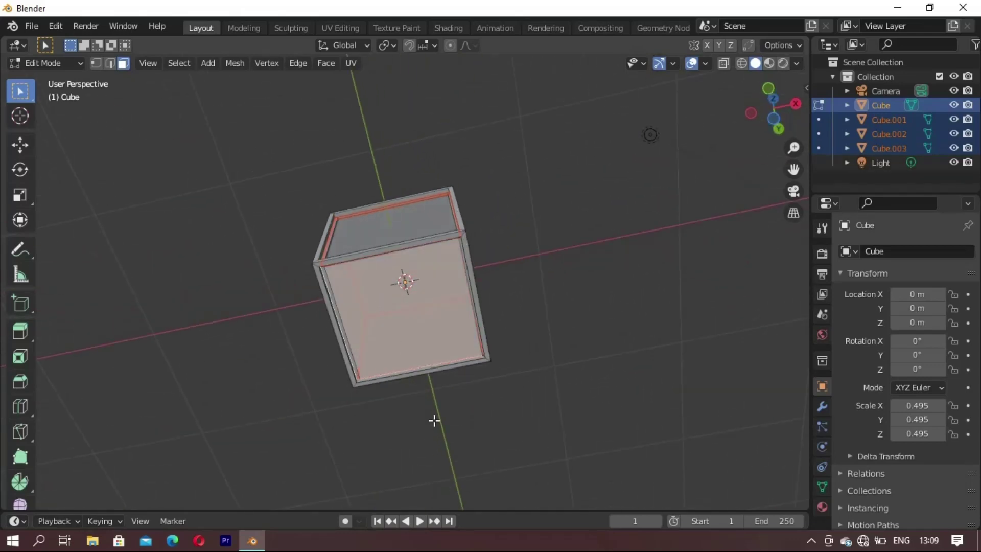
{"action": "key", "text": "p"}
{"action": "left_click", "coordinate": [434, 419]}
{"action": "mouse_move", "coordinate": [411, 237]}
{"action": "middle_mouse_down"}
{"action": "mouse_move", "coordinate": [495, 237]}
{"action": "mouse_move", "coordinate": [611, 397]}
{"action": "mouse_move", "coordinate": [457, 278]}
{"action": "mouse_move", "coordinate": [548, 201]}
{"action": "middle_mouse_up"}
Return to Object Mode with nothing selected
{"action": "key", "text": "Tab"}
{"action": "left_click", "coordinate": [564, 308]}
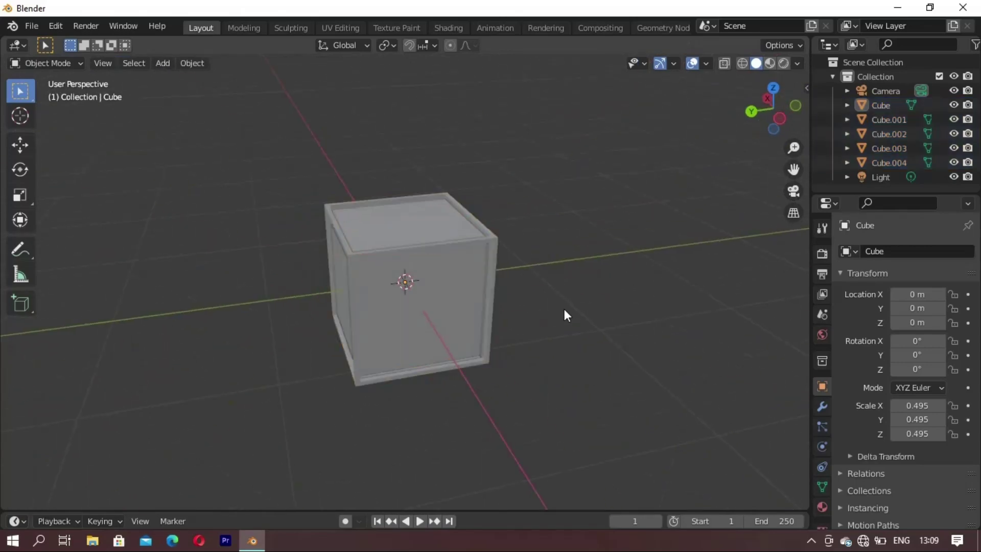
{"action": "mouse_move", "coordinate": [564, 308]}
{"action": "middle_mouse_down"}
{"action": "mouse_move", "coordinate": [410, 277]}
{"action": "mouse_move", "coordinate": [426, 286]}
{"action": "middle_mouse_up"}
{"action": "scroll", "coordinate": [434, 293], "scroll_direction": "up", "scroll_amount": 4}
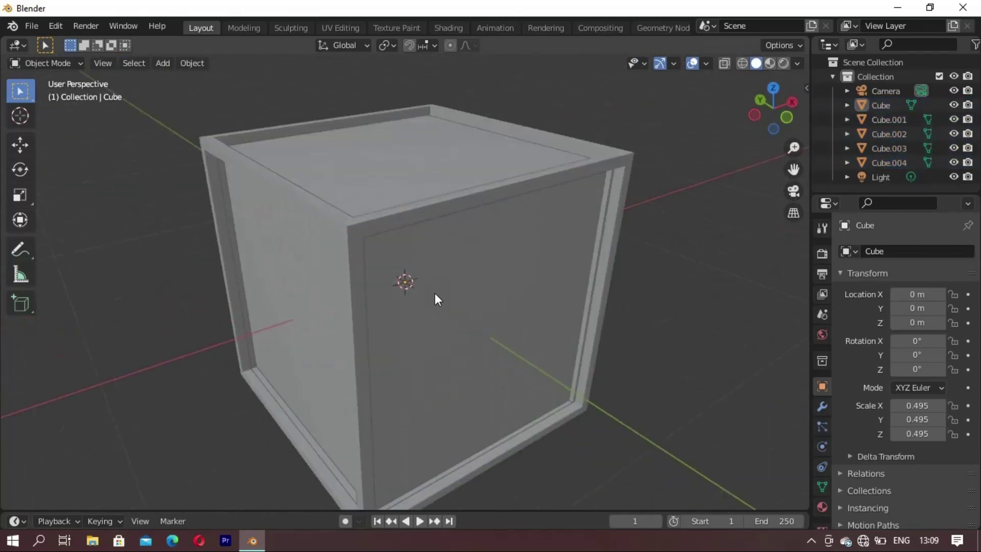
Put the main Cube in Edit Mode with edge selection active
{"action": "left_click", "coordinate": [418, 210]}
{"action": "key", "text": "Tab"}
{"action": "mouse_move", "coordinate": [422, 212]}
{"action": "middle_mouse_down"}
{"action": "mouse_move", "coordinate": [631, 335]}
{"action": "mouse_move", "coordinate": [567, 281]}
{"action": "mouse_move", "coordinate": [696, 286]}
{"action": "mouse_move", "coordinate": [618, 291]}
{"action": "mouse_move", "coordinate": [550, 272]}
{"action": "mouse_move", "coordinate": [585, 258]}
{"action": "mouse_move", "coordinate": [722, 283]}
{"action": "mouse_move", "coordinate": [667, 208]}
{"action": "mouse_move", "coordinate": [483, 216]}
{"action": "mouse_move", "coordinate": [495, 273]}
{"action": "middle_mouse_up"}
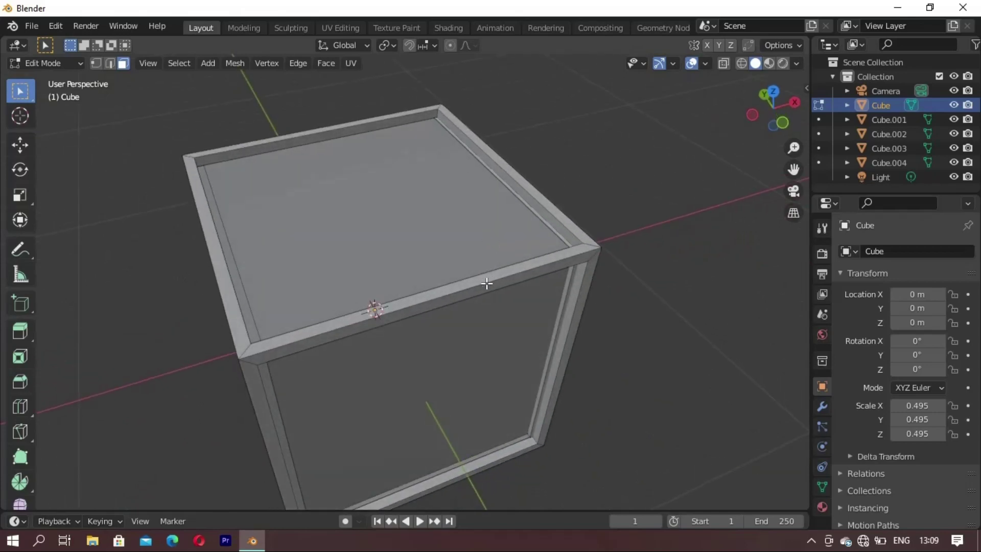
{"action": "left_click", "coordinate": [485, 281]}
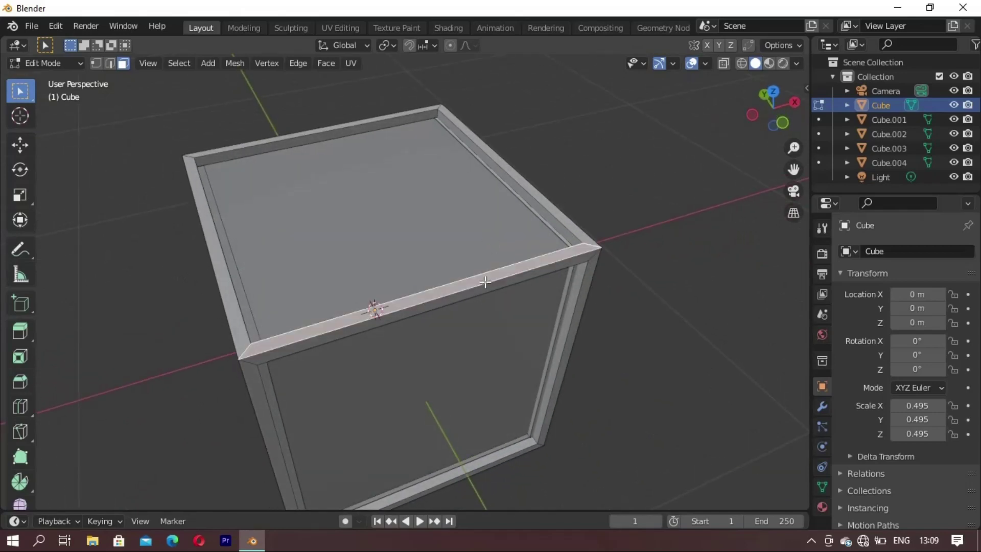
{"action": "key", "text": "2"}
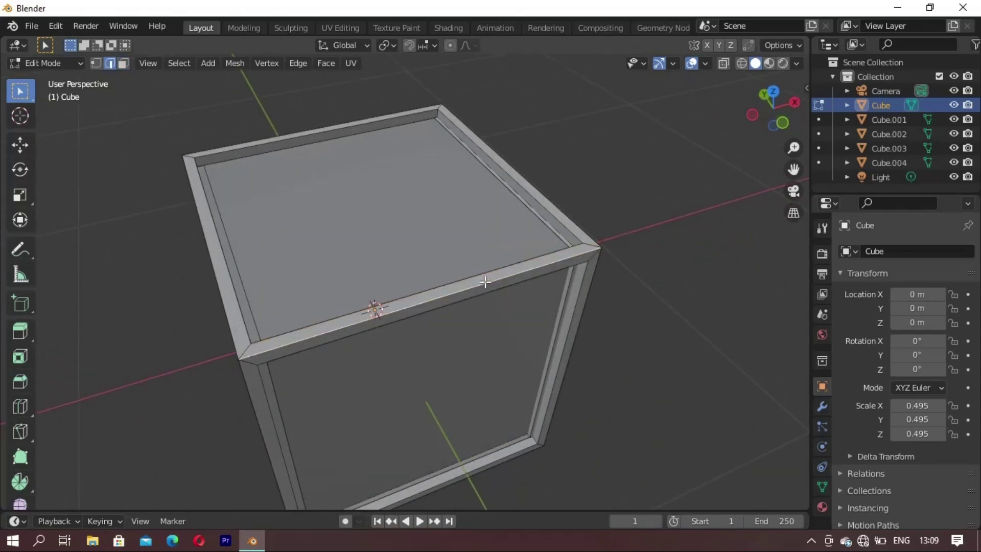
Bevel the four top rim edges of the crate one by one
{"action": "left_click", "coordinate": [504, 371]}
{"action": "middle_click_drag", "start_coordinate": [405, 363], "coordinate": [419, 353]}
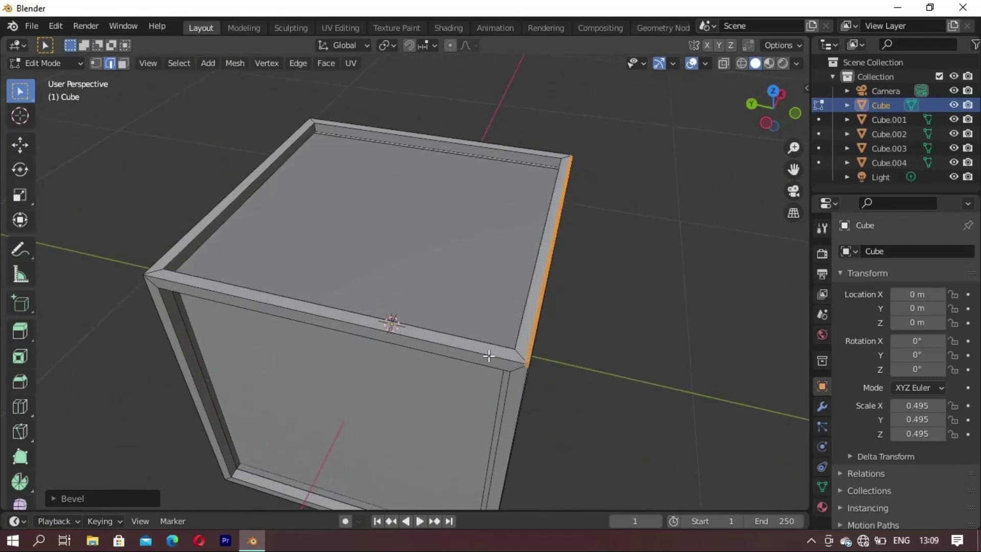
{"action": "key", "text": "alt+a"}
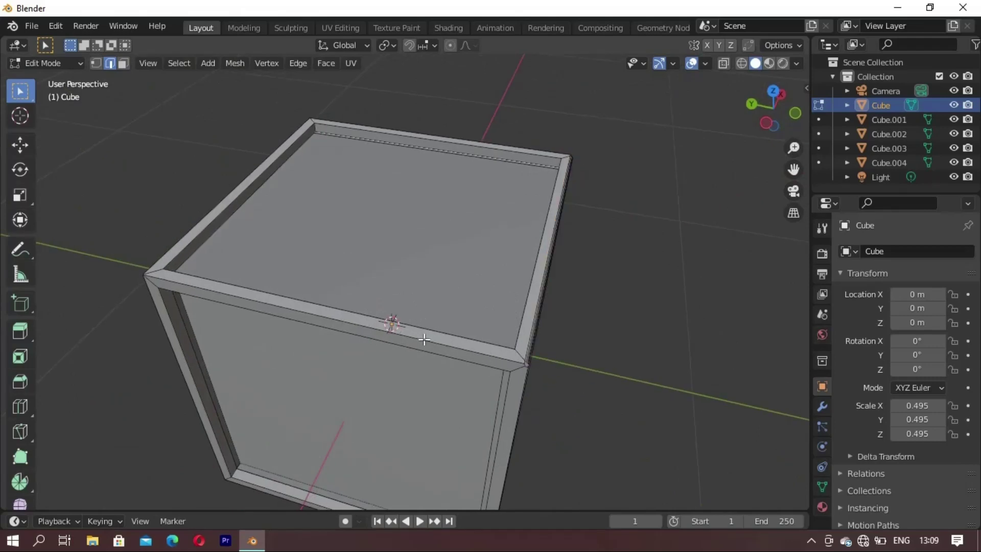
{"action": "left_click", "coordinate": [454, 421]}
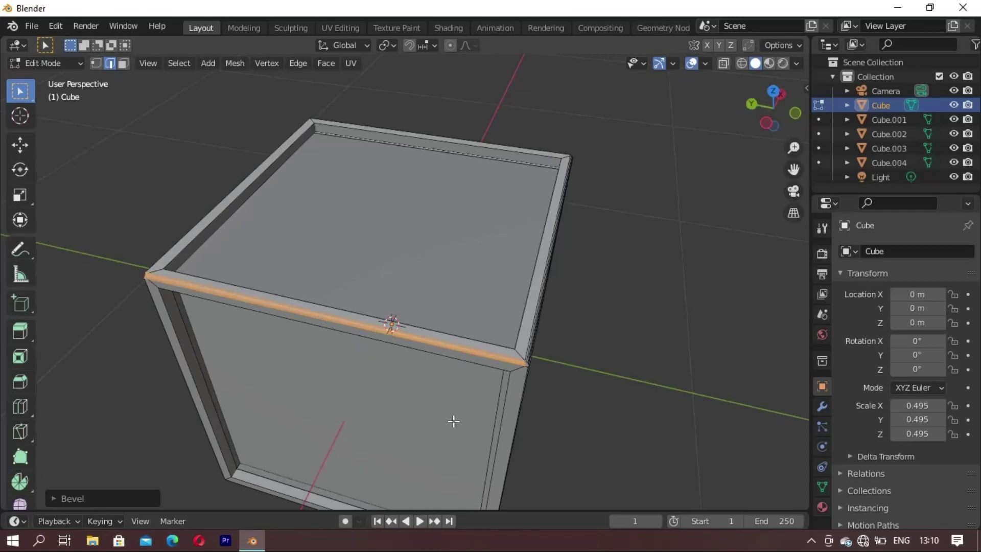
{"action": "key", "text": "alt+a"}
{"action": "mouse_move", "coordinate": [453, 420]}
{"action": "middle_mouse_down"}
{"action": "mouse_move", "coordinate": [321, 324]}
{"action": "mouse_move", "coordinate": [453, 325]}
{"action": "middle_mouse_up"}
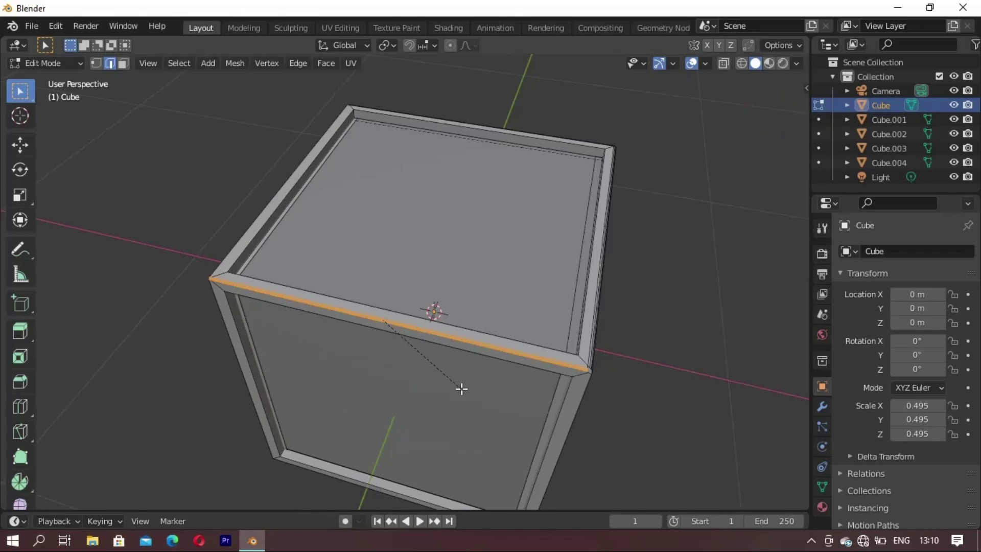
{"action": "left_click", "coordinate": [461, 388]}
{"action": "key", "text": "alt+a"}
{"action": "middle_click_drag", "start_coordinate": [316, 308], "coordinate": [496, 301]}
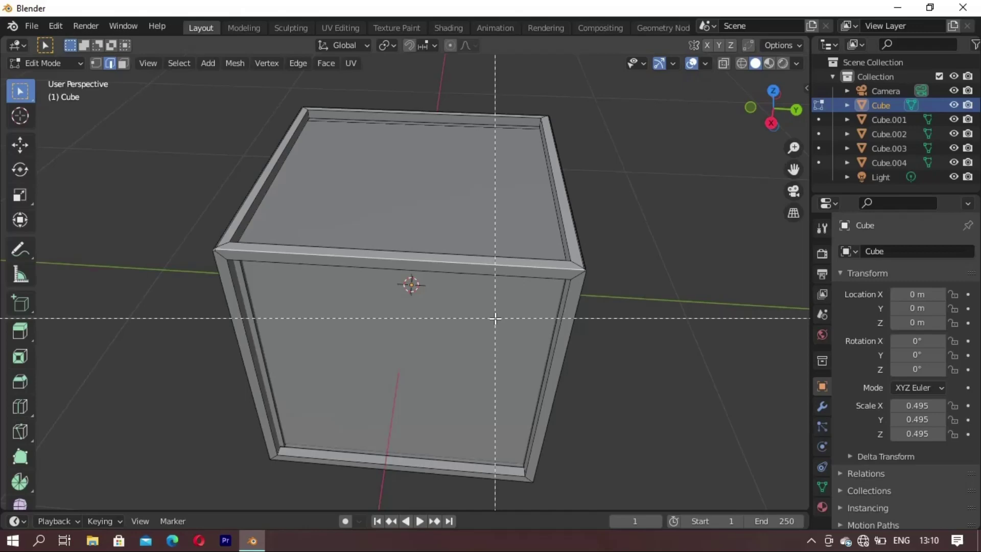
{"action": "left_click", "coordinate": [500, 338]}
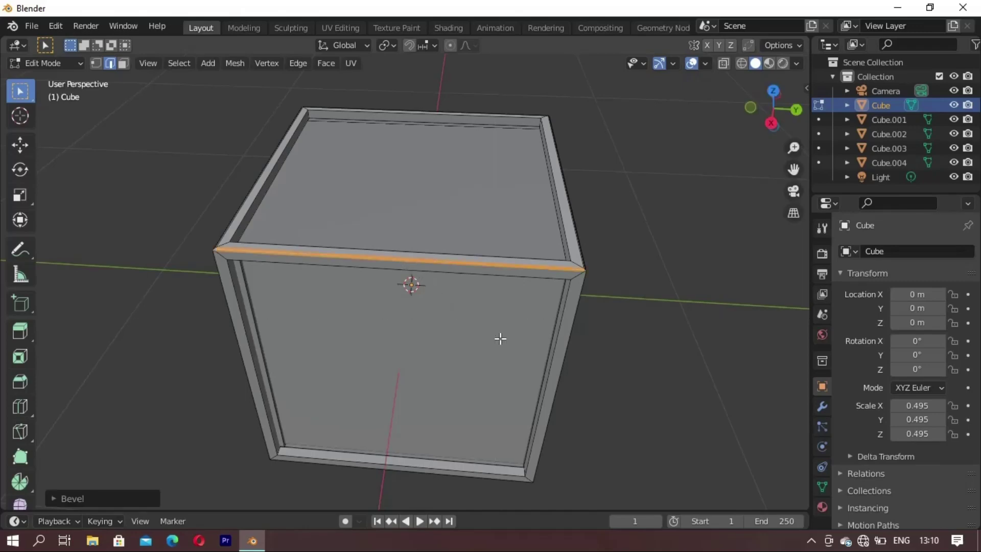
{"action": "key", "text": "alt+a"}
{"action": "mouse_move", "coordinate": [308, 270]}
{"action": "middle_mouse_down"}
{"action": "mouse_move", "coordinate": [409, 320]}
{"action": "mouse_move", "coordinate": [412, 269]}
{"action": "mouse_move", "coordinate": [613, 273]}
{"action": "mouse_move", "coordinate": [453, 275]}
{"action": "middle_mouse_up"}
View the crate from below in Edit Mode and bevel its bottom frame edges
{"action": "scroll", "coordinate": [452, 275], "scroll_direction": "down", "scroll_amount": 3}
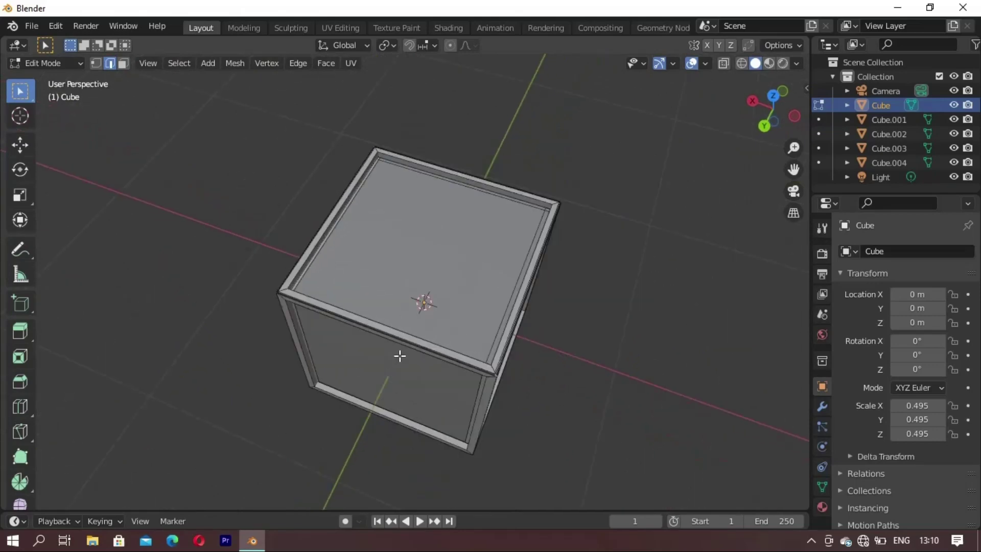
{"action": "key", "text": "Tab"}
{"action": "mouse_move", "coordinate": [399, 355]}
{"action": "middle_mouse_down"}
{"action": "mouse_move", "coordinate": [397, 312]}
{"action": "mouse_move", "coordinate": [372, 262]}
{"action": "middle_mouse_up"}
{"action": "left_click", "coordinate": [632, 275]}
{"action": "mouse_move", "coordinate": [633, 270]}
{"action": "middle_mouse_down"}
{"action": "mouse_move", "coordinate": [518, 337]}
{"action": "mouse_move", "coordinate": [416, 300]}
{"action": "mouse_move", "coordinate": [537, 267]}
{"action": "mouse_move", "coordinate": [358, 311]}
{"action": "mouse_move", "coordinate": [420, 302]}
{"action": "middle_mouse_up"}
{"action": "key", "text": "Tab"}
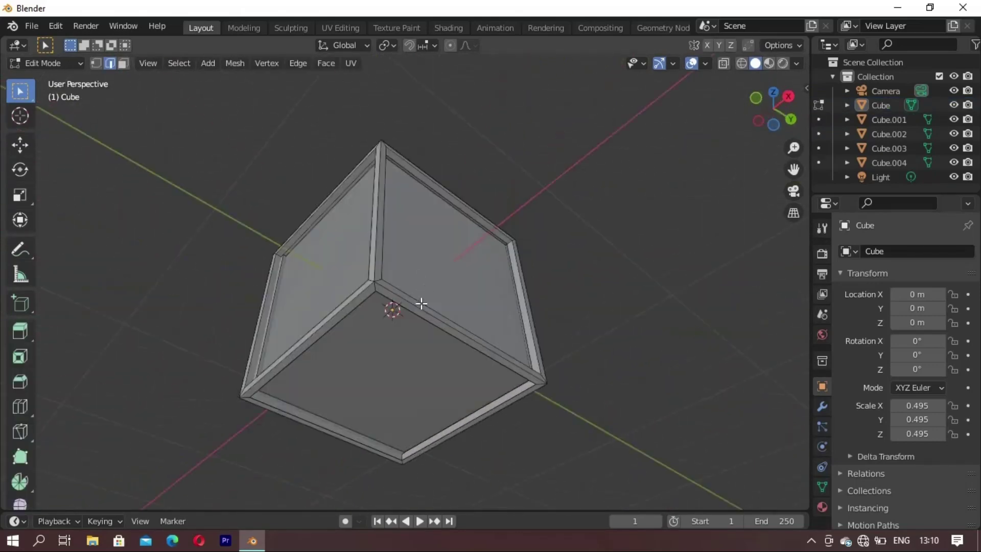
{"action": "scroll", "coordinate": [429, 331], "scroll_direction": "up", "scroll_amount": 5}
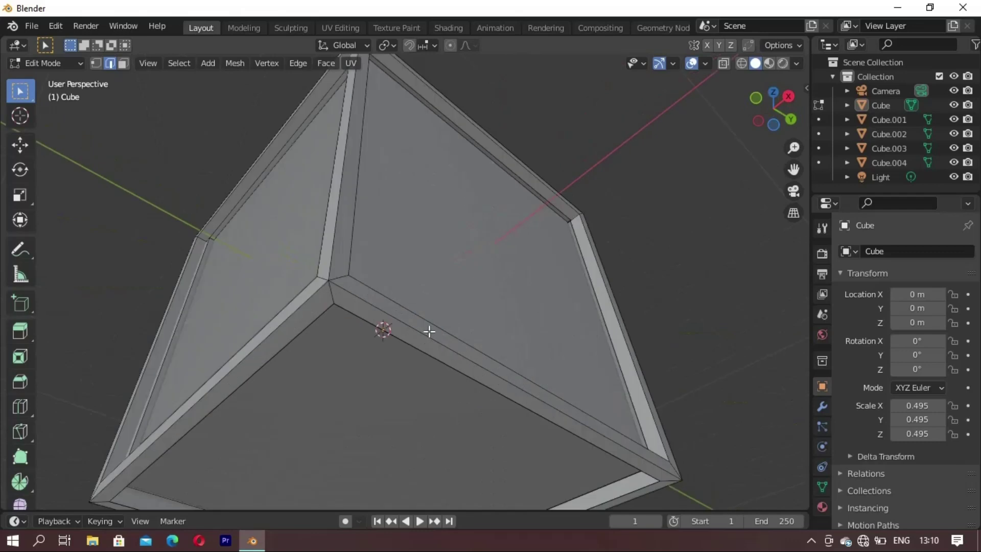
{"action": "left_click", "coordinate": [485, 457]}
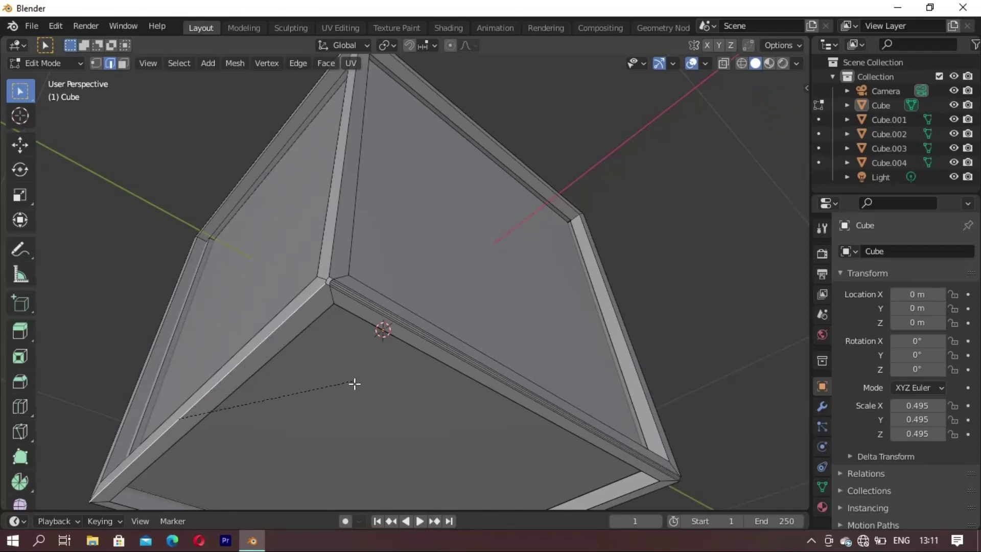
{"action": "left_click", "coordinate": [364, 409]}
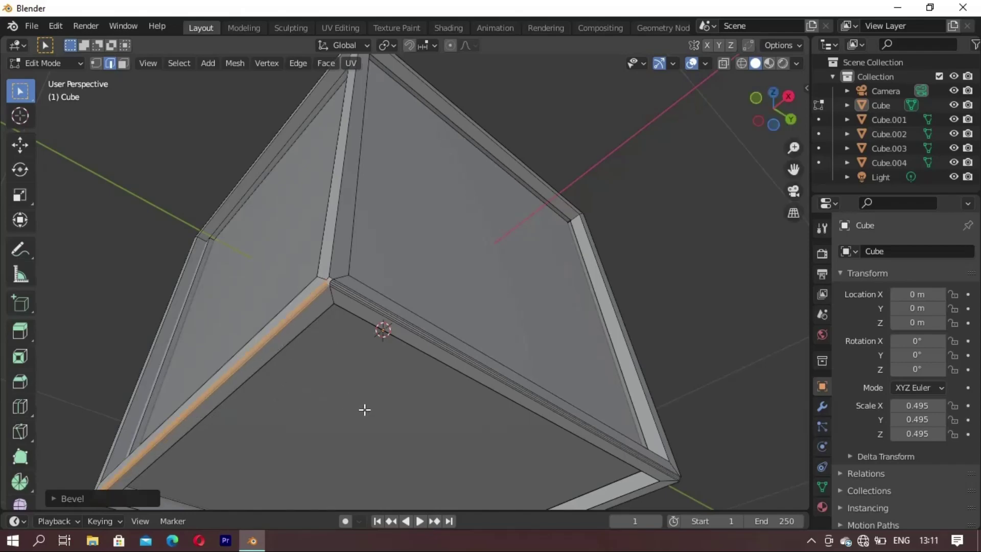
Bevel another side's edges, including the long frame edge along the bottom
{"action": "mouse_move", "coordinate": [232, 306]}
{"action": "middle_mouse_down"}
{"action": "mouse_move", "coordinate": [405, 344]}
{"action": "mouse_move", "coordinate": [403, 320]}
{"action": "middle_mouse_up"}
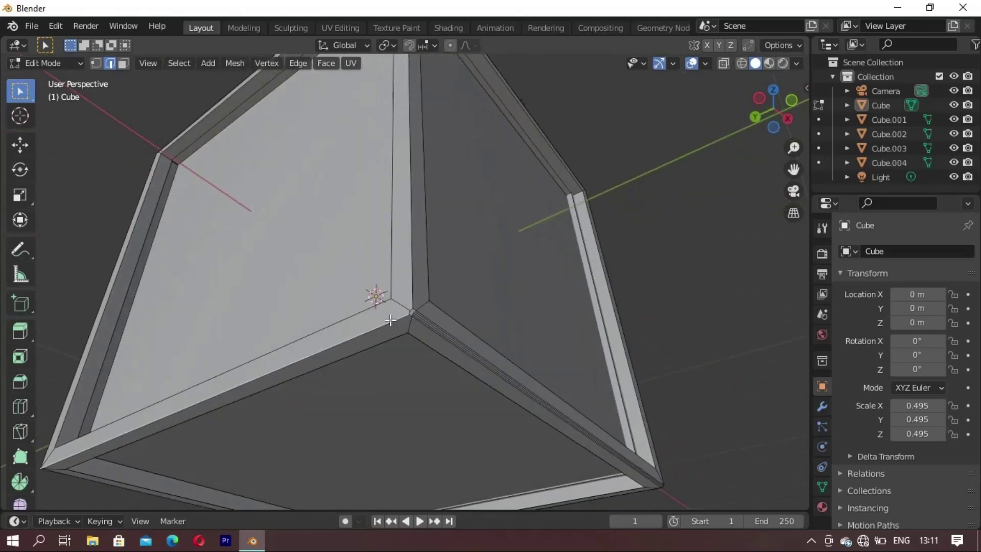
{"action": "left_click", "coordinate": [413, 407]}
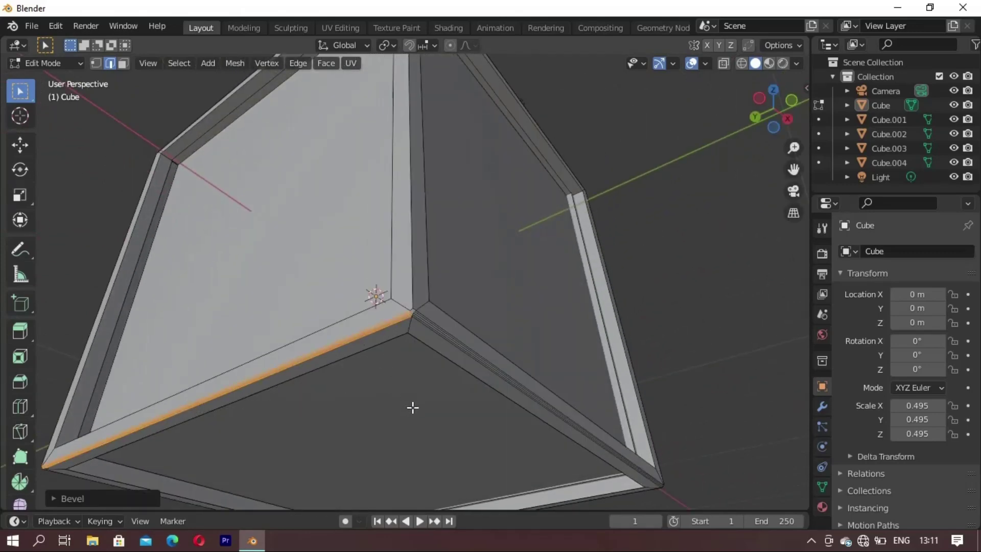
{"action": "left_click", "coordinate": [412, 408]}
{"action": "middle_click_drag", "start_coordinate": [269, 357], "coordinate": [446, 354]}
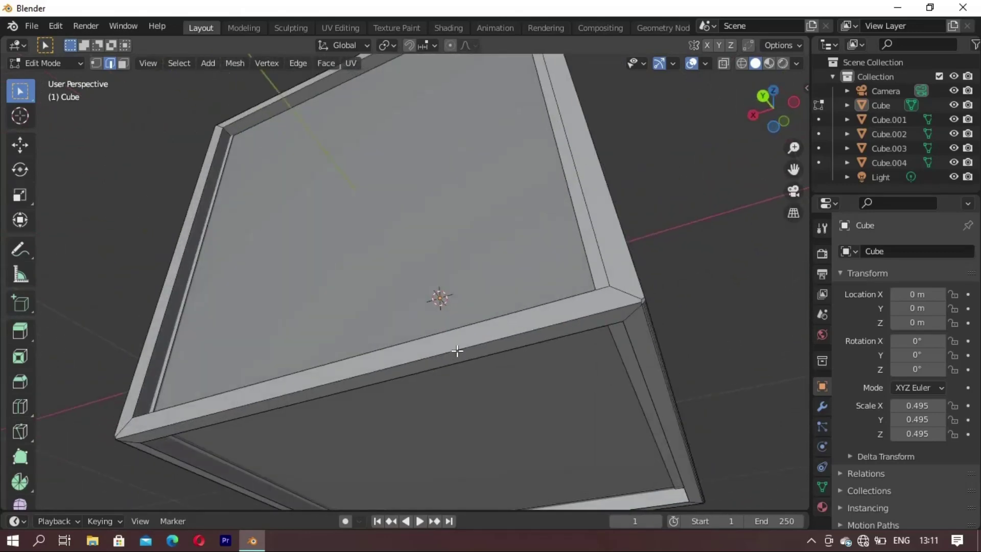
{"action": "left_click", "coordinate": [457, 350]}
{"action": "left_click", "coordinate": [463, 403]}
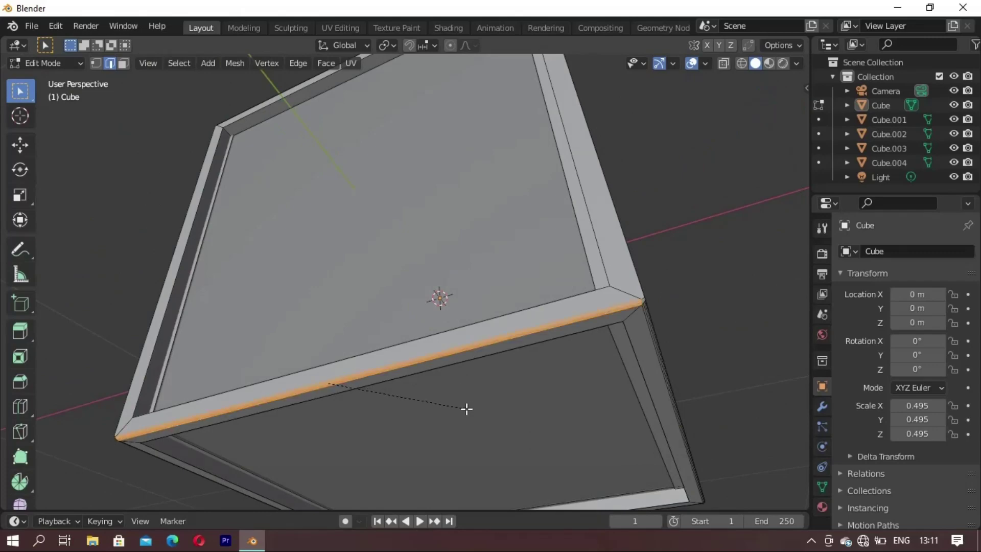
{"action": "key", "text": "ctrl+b"}
{"action": "left_click", "coordinate": [466, 415]}
Bevel a vertical corner edge and both edges of the adjacent frame strip
{"action": "mouse_move", "coordinate": [451, 409]}
{"action": "middle_mouse_down"}
{"action": "mouse_move", "coordinate": [318, 366]}
{"action": "mouse_move", "coordinate": [355, 358]}
{"action": "middle_mouse_up"}
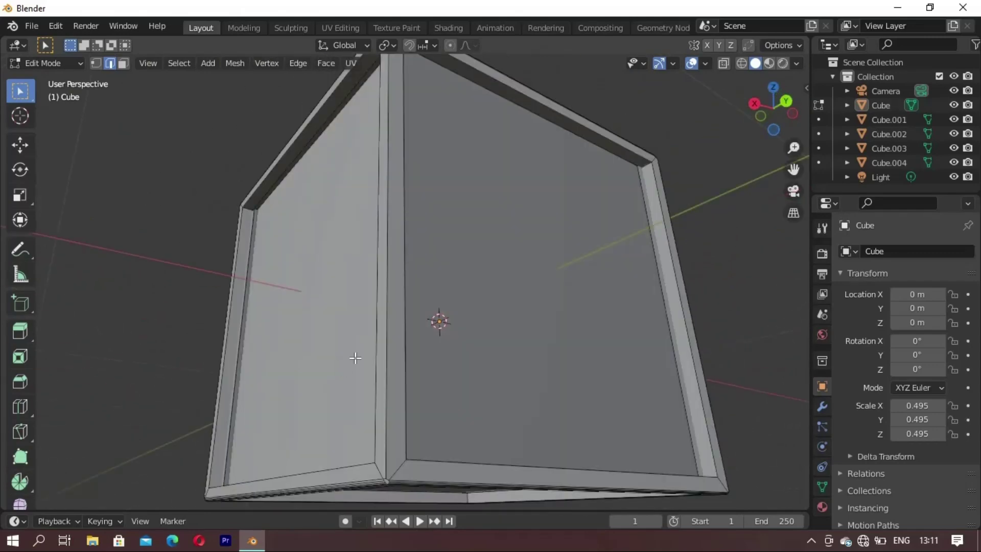
{"action": "left_click", "coordinate": [387, 326]}
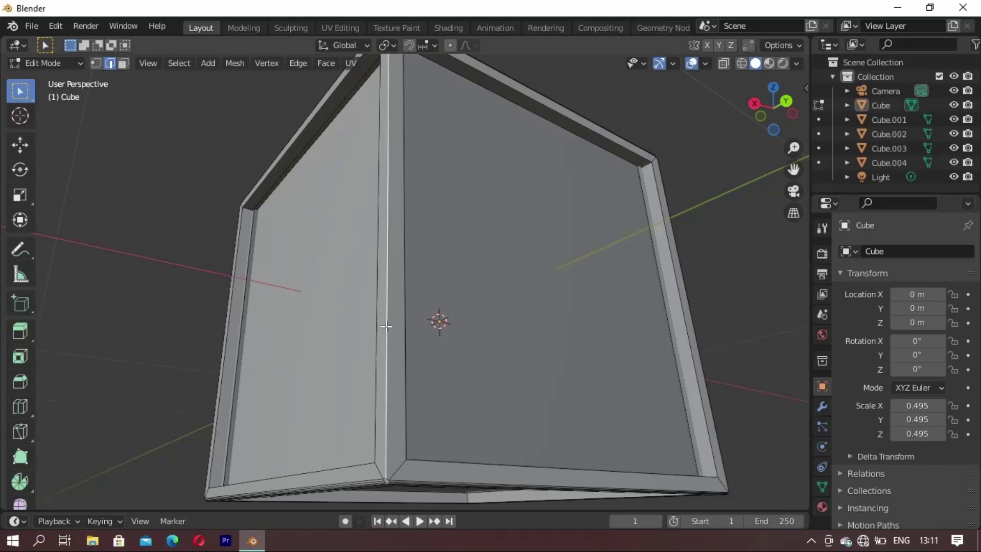
{"action": "key", "text": "ctrl+b"}
{"action": "left_click", "coordinate": [400, 381]}
{"action": "mouse_move", "coordinate": [401, 381]}
{"action": "middle_mouse_down"}
{"action": "mouse_move", "coordinate": [336, 389]}
{"action": "mouse_move", "coordinate": [486, 392]}
{"action": "middle_mouse_up"}
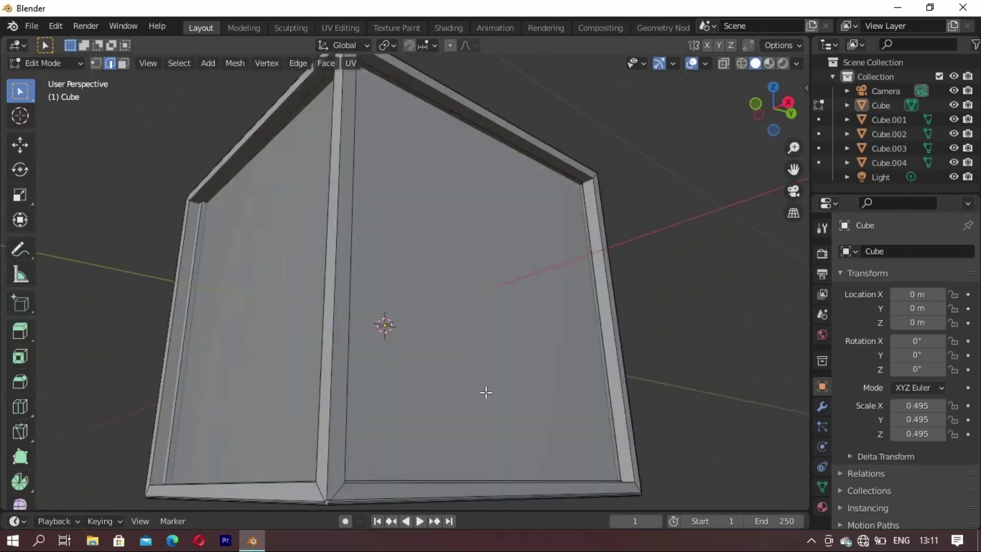
{"action": "left_click", "coordinate": [331, 355]}
{"action": "left_click", "coordinate": [348, 417], "text": "shift"}
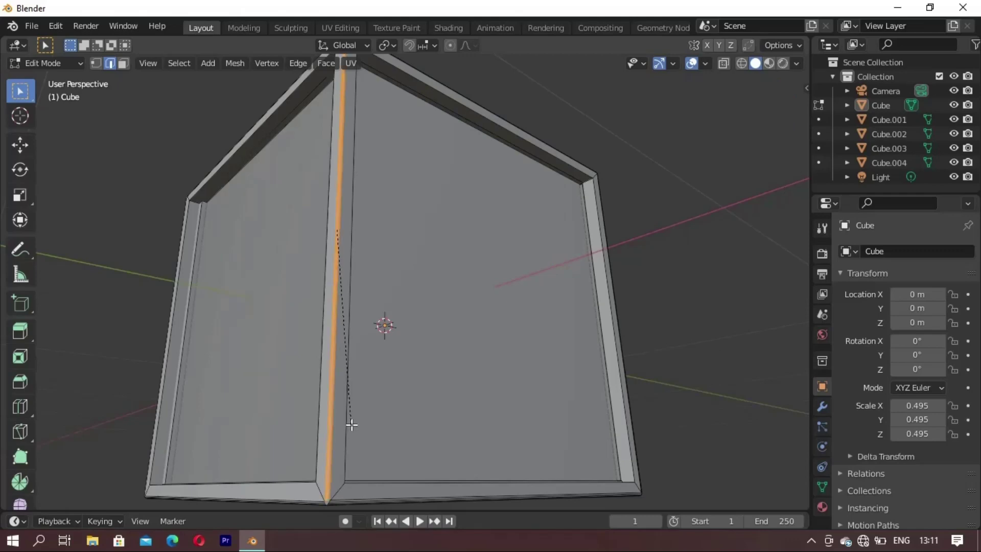
{"action": "key", "text": "ctrl+b"}
Bevel the vertical corner edge at the next corner
{"action": "middle_click_drag", "start_coordinate": [203, 387], "coordinate": [373, 385]}
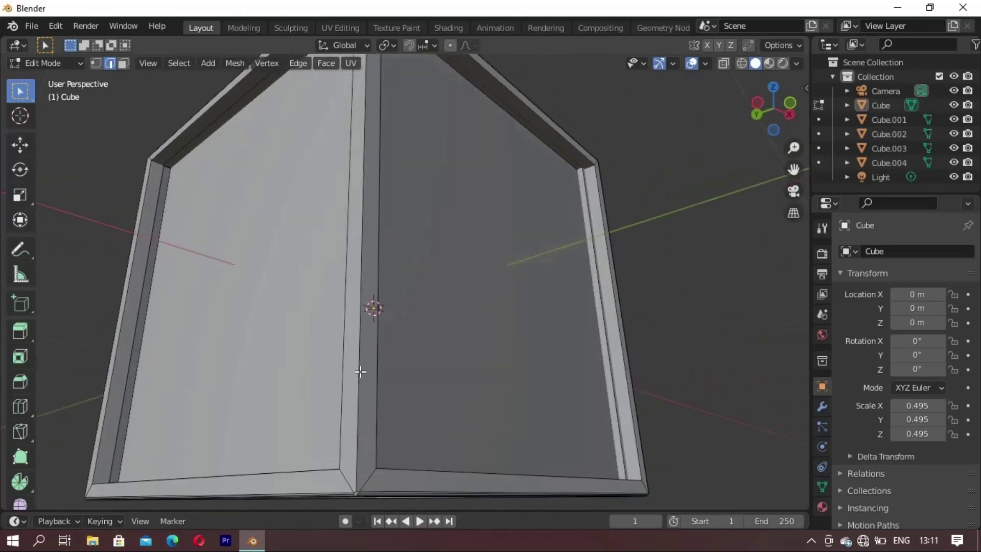
{"action": "left_click", "coordinate": [358, 371]}
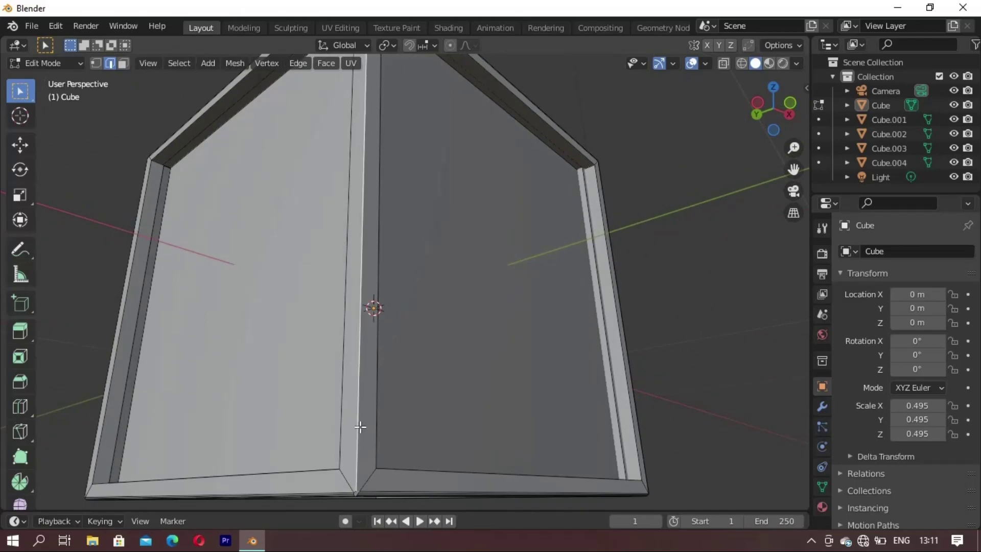
{"action": "middle_click_drag", "start_coordinate": [395, 430], "coordinate": [392, 407]}
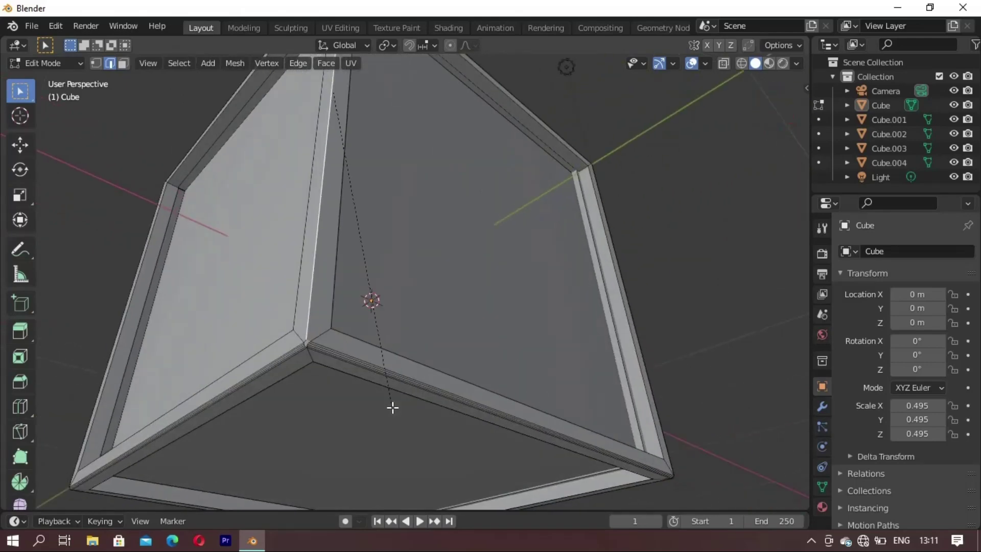
{"action": "key", "text": "ctrl+b"}
{"action": "left_click", "coordinate": [395, 413]}
Bevel the centre spine edge, then clear the selection and view the cube from above
{"action": "middle_click_drag", "start_coordinate": [254, 333], "coordinate": [416, 357]}
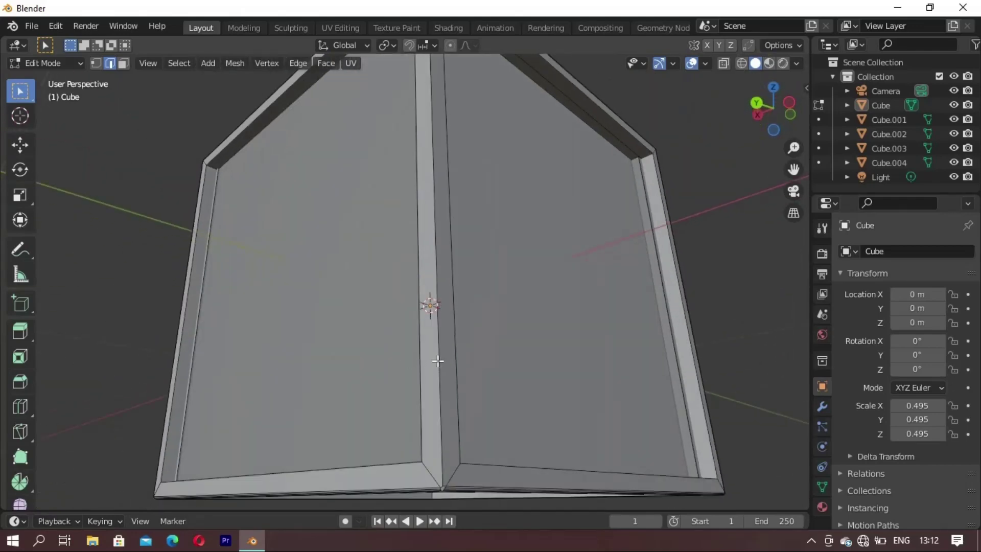
{"action": "left_click", "coordinate": [438, 361]}
{"action": "key", "text": "ctrl+b"}
{"action": "left_click", "coordinate": [436, 403]}
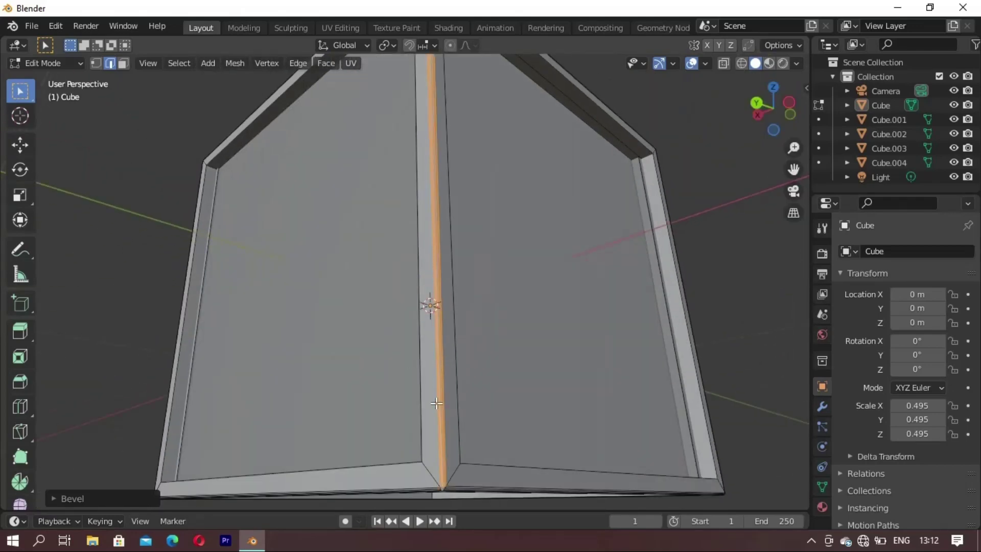
{"action": "key", "text": "alt+a"}
{"action": "scroll", "coordinate": [365, 367], "scroll_direction": "down", "scroll_amount": 5}
{"action": "mouse_move", "coordinate": [407, 405]}
{"action": "middle_mouse_down"}
{"action": "mouse_move", "coordinate": [440, 390]}
{"action": "mouse_move", "coordinate": [350, 345]}
{"action": "mouse_move", "coordinate": [388, 362]}
{"action": "mouse_move", "coordinate": [521, 324]}
{"action": "mouse_move", "coordinate": [494, 347]}
{"action": "mouse_move", "coordinate": [448, 302]}
{"action": "middle_mouse_up"}
Return to Object Mode and apply Shade Smooth to the crate frame
{"action": "key", "text": "Tab"}
{"action": "scroll", "coordinate": [412, 345], "scroll_direction": "up", "scroll_amount": 3}
{"action": "scroll", "coordinate": [492, 348], "scroll_direction": "down", "scroll_amount": 5}
{"action": "scroll", "coordinate": [419, 286], "scroll_direction": "up", "scroll_amount": 3}
{"action": "mouse_move", "coordinate": [391, 267]}
{"action": "middle_mouse_down"}
{"action": "mouse_move", "coordinate": [461, 300]}
{"action": "mouse_move", "coordinate": [449, 283]}
{"action": "middle_mouse_up"}
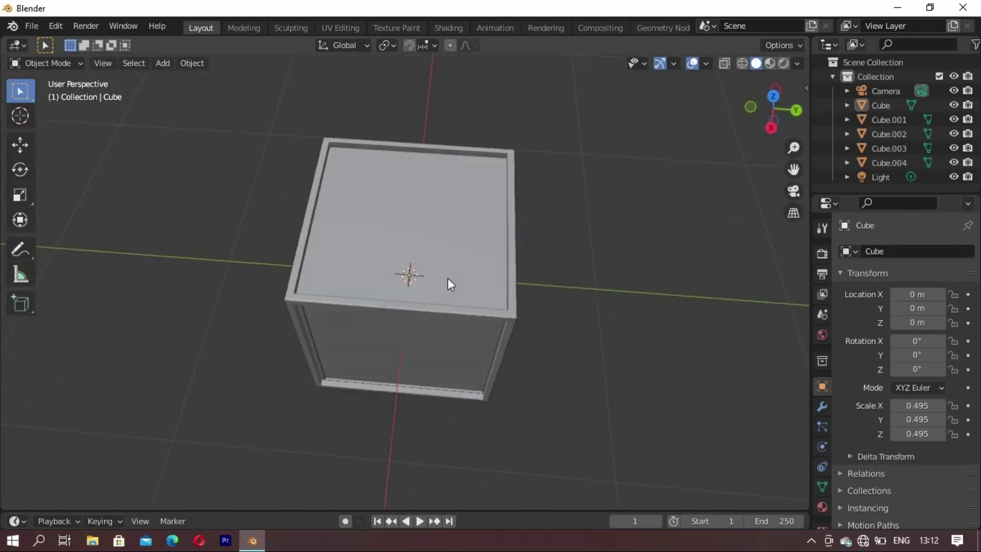
{"action": "mouse_move", "coordinate": [440, 348]}
{"action": "middle_mouse_down"}
{"action": "mouse_move", "coordinate": [460, 276]}
{"action": "mouse_move", "coordinate": [446, 197]}
{"action": "mouse_move", "coordinate": [517, 198]}
{"action": "mouse_move", "coordinate": [434, 285]}
{"action": "middle_mouse_up"}
{"action": "scroll", "coordinate": [387, 154], "scroll_direction": "up", "scroll_amount": 2}
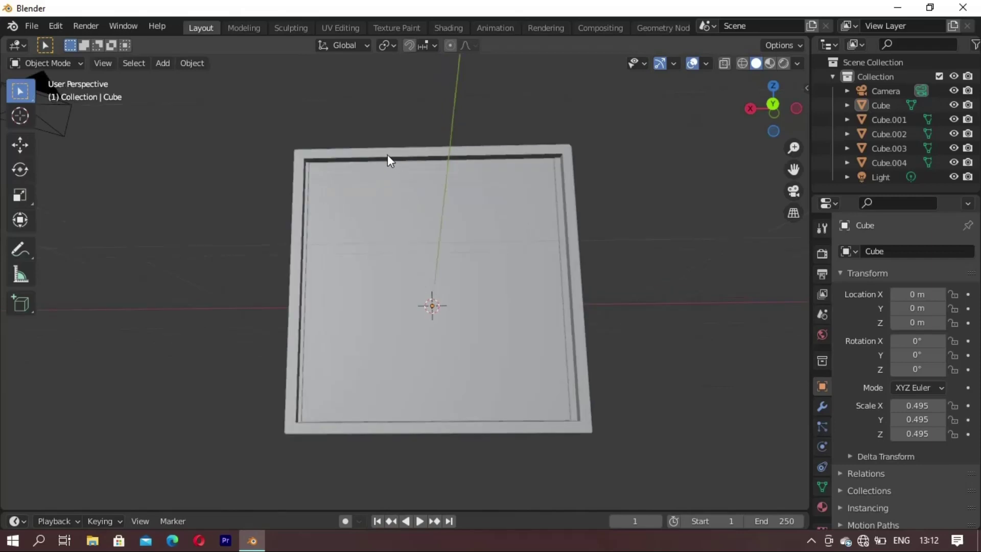
{"action": "left_click", "coordinate": [389, 151]}
{"action": "right_click", "coordinate": [663, 300]}
{"action": "left_click", "coordinate": [654, 265]}
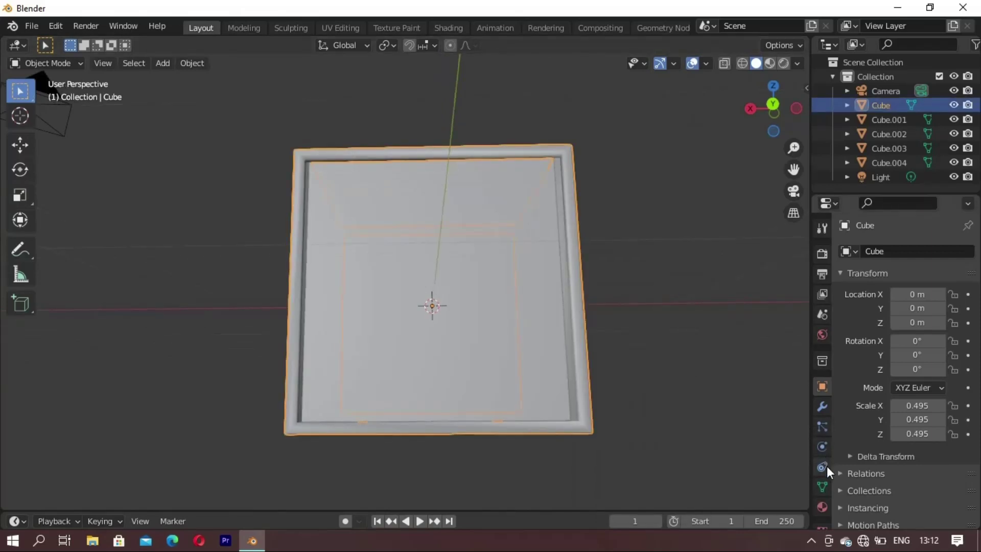
Enable Auto Smooth at 30° under the frame's Object Data Normals settings
{"action": "left_click", "coordinate": [822, 486]}
{"action": "left_click", "coordinate": [863, 495]}
{"action": "scroll", "coordinate": [869, 496], "scroll_direction": "down", "scroll_amount": 3}
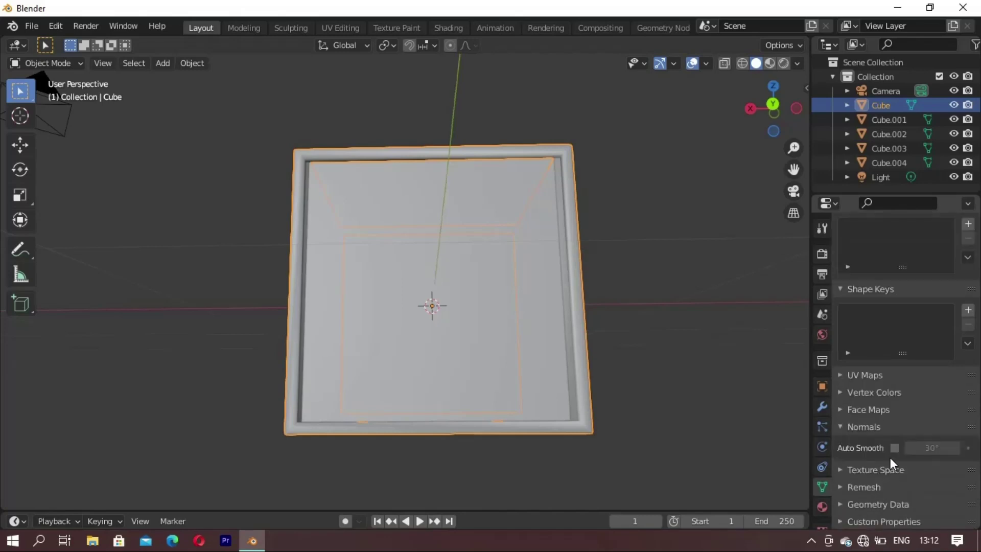
{"action": "left_click", "coordinate": [894, 448]}
{"action": "mouse_move", "coordinate": [638, 317]}
{"action": "middle_mouse_down"}
{"action": "mouse_move", "coordinate": [597, 302]}
{"action": "mouse_move", "coordinate": [636, 271]}
{"action": "mouse_move", "coordinate": [602, 302]}
{"action": "middle_mouse_up"}
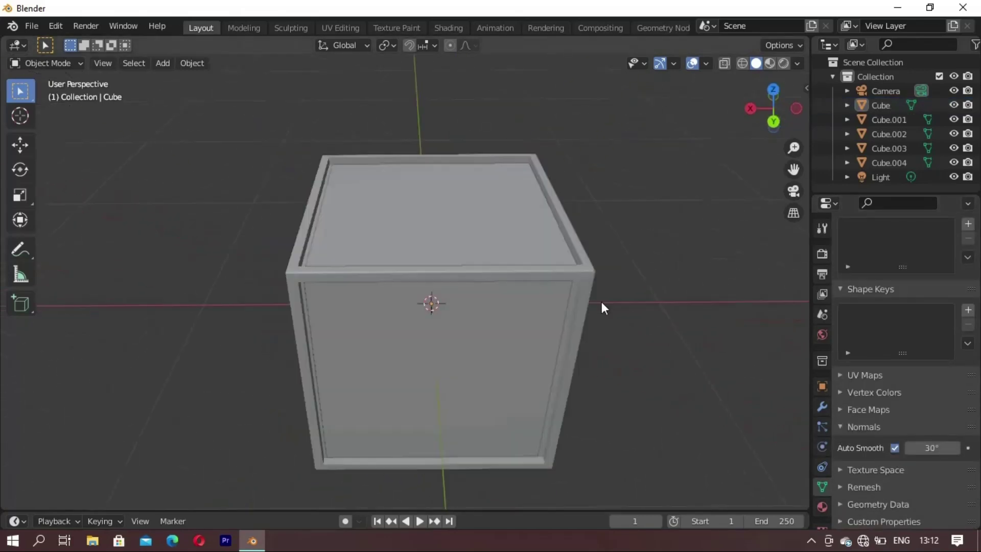
{"action": "left_click", "coordinate": [501, 315]}
Give the front panel Cube.003 smooth shading with Auto Smooth enabled
{"action": "right_click", "coordinate": [685, 411]}
{"action": "left_click", "coordinate": [652, 271]}
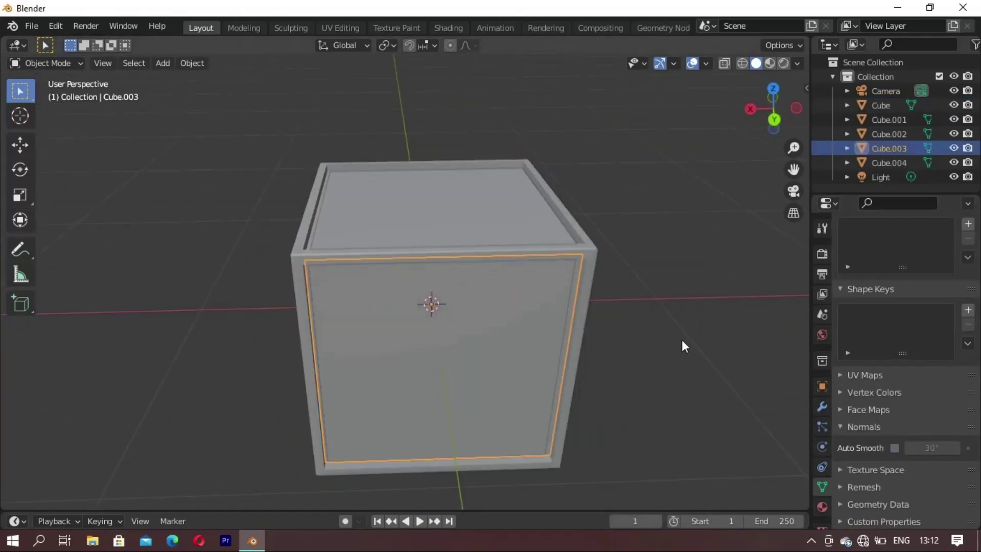
{"action": "scroll", "coordinate": [844, 494], "scroll_direction": "up", "scroll_amount": 3}
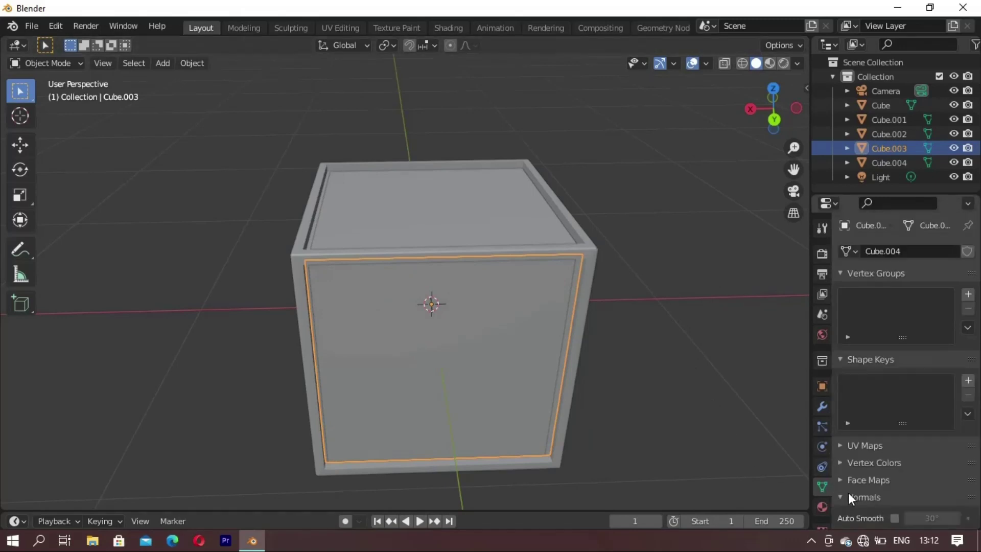
{"action": "scroll", "coordinate": [863, 481], "scroll_direction": "down", "scroll_amount": 3}
{"action": "left_click", "coordinate": [894, 448]}
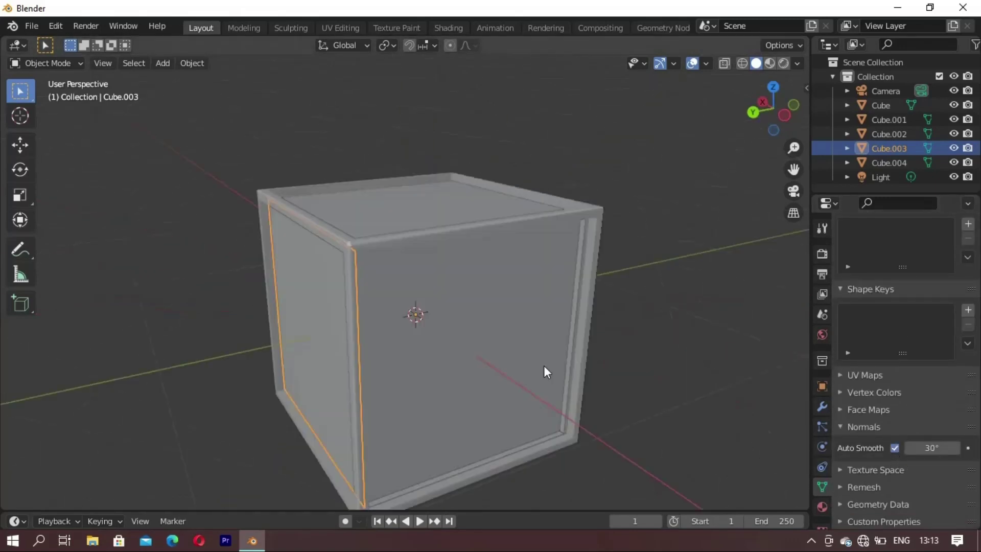
Turn on Auto Smooth for the inner panel Cube.001
{"action": "middle_click_drag", "start_coordinate": [543, 366], "coordinate": [471, 345]}
{"action": "left_click", "coordinate": [471, 344]}
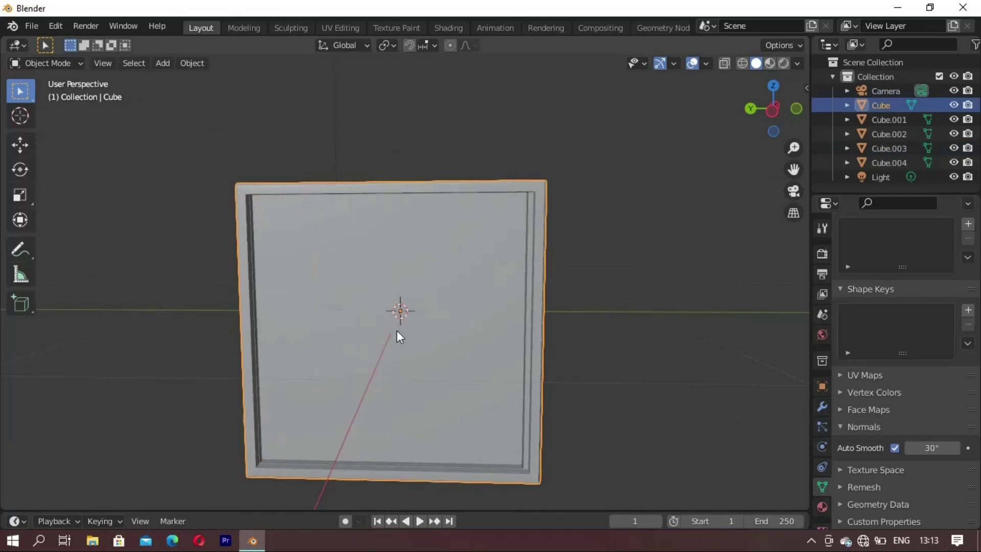
{"action": "middle_click_drag", "start_coordinate": [399, 337], "coordinate": [624, 288]}
{"action": "left_click", "coordinate": [368, 303]}
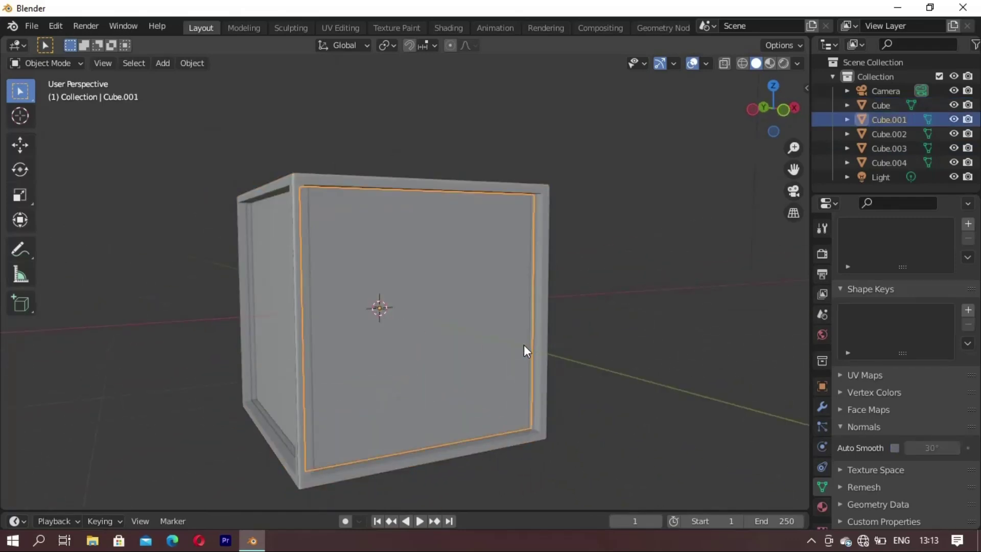
{"action": "left_click", "coordinate": [894, 448]}
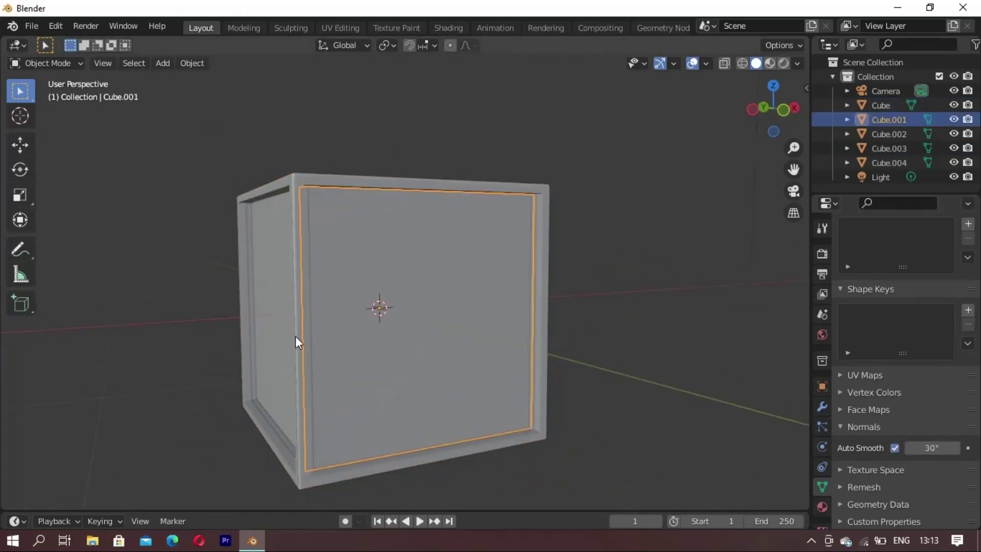
{"action": "left_click", "coordinate": [642, 318]}
Orbit around the box while selecting and deselecting the outer Cube
{"action": "mouse_move", "coordinate": [420, 330]}
{"action": "middle_mouse_down"}
{"action": "mouse_move", "coordinate": [456, 314]}
{"action": "mouse_move", "coordinate": [556, 358]}
{"action": "mouse_move", "coordinate": [579, 218]}
{"action": "middle_mouse_up"}
{"action": "left_click", "coordinate": [455, 313]}
{"action": "left_click", "coordinate": [633, 213]}
{"action": "middle_click_drag", "start_coordinate": [302, 276], "coordinate": [434, 295]}
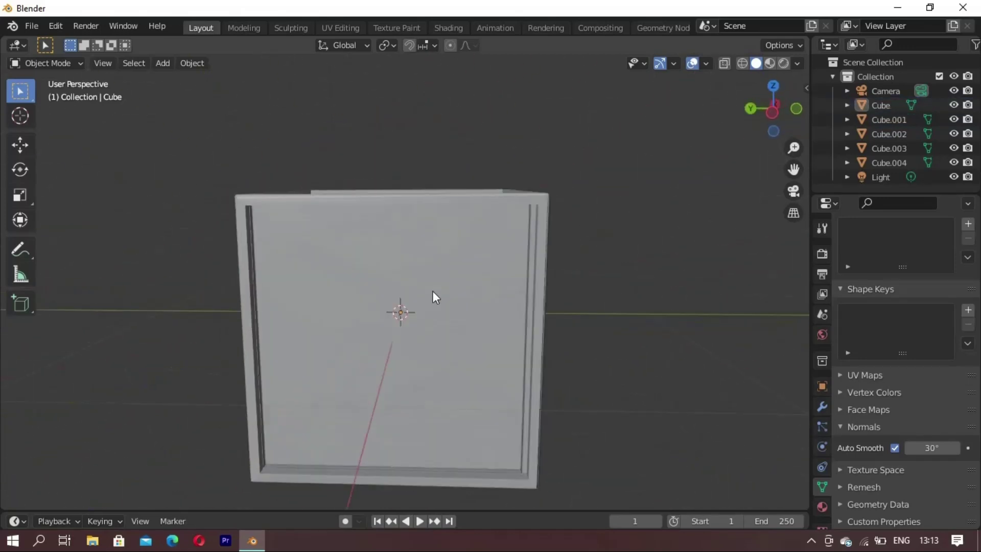
{"action": "left_click", "coordinate": [433, 295]}
{"action": "mouse_move", "coordinate": [94, 341]}
{"action": "middle_mouse_down"}
{"action": "mouse_move", "coordinate": [160, 302]}
{"action": "mouse_move", "coordinate": [75, 319]}
{"action": "mouse_move", "coordinate": [102, 311]}
{"action": "middle_mouse_up"}
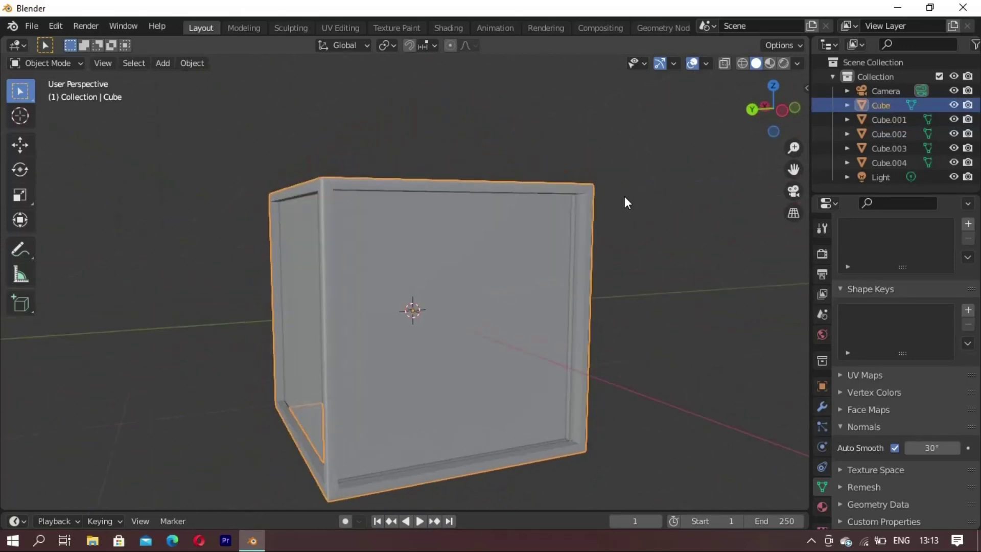
{"action": "left_click", "coordinate": [626, 202]}
Switch side panel Cube.003 to flat shading, then put the outer Cube into Edit Mode
{"action": "middle_click_drag", "start_coordinate": [280, 313], "coordinate": [468, 287]}
{"action": "left_click", "coordinate": [468, 287]}
{"action": "middle_click_drag", "start_coordinate": [606, 304], "coordinate": [678, 282]}
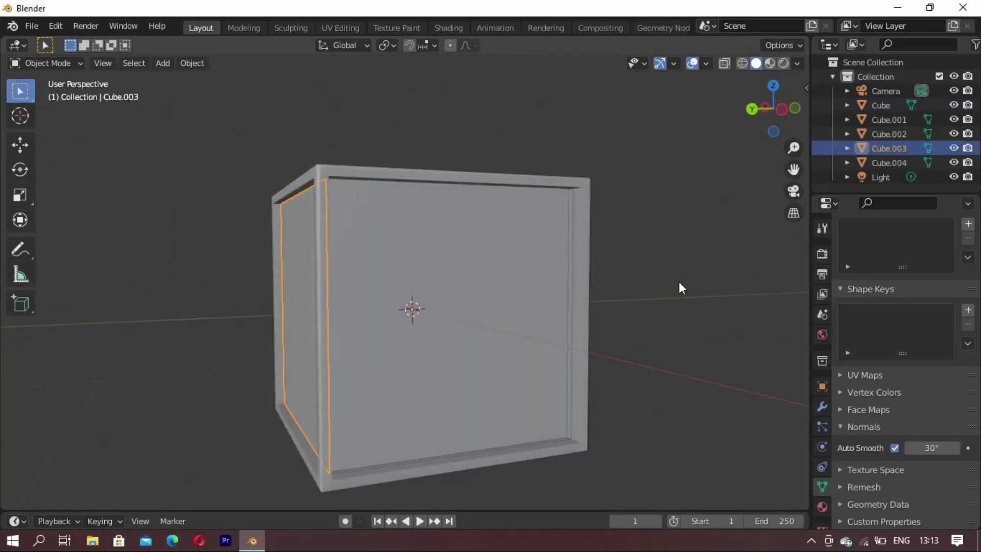
{"action": "right_click", "coordinate": [687, 280]}
{"action": "left_click", "coordinate": [691, 279]}
{"action": "left_click", "coordinate": [451, 239]}
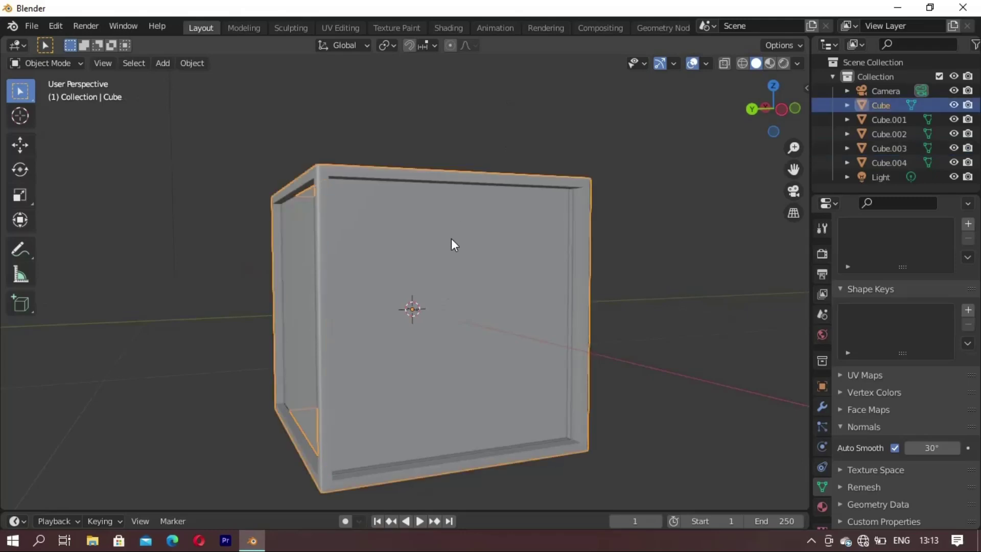
{"action": "key", "text": "Tab"}
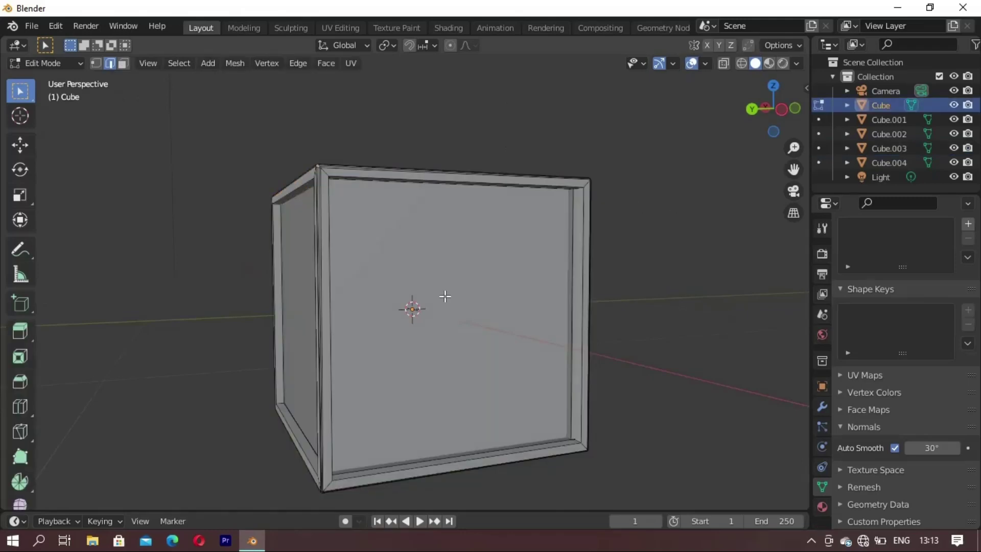
In Face select mode, separate the crate's front face into panel Cube.005
{"action": "key", "text": "3"}
{"action": "left_click", "coordinate": [445, 297]}
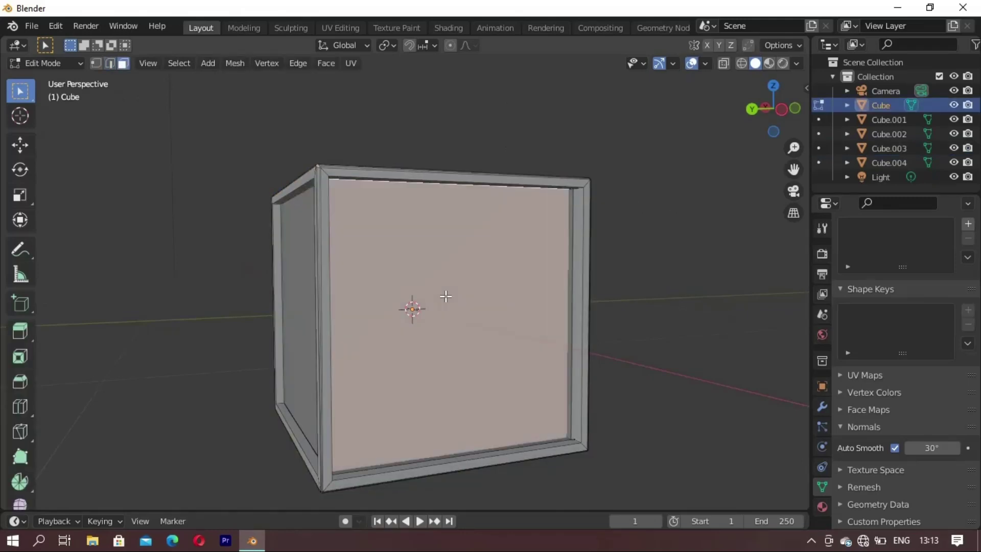
{"action": "key", "text": "p"}
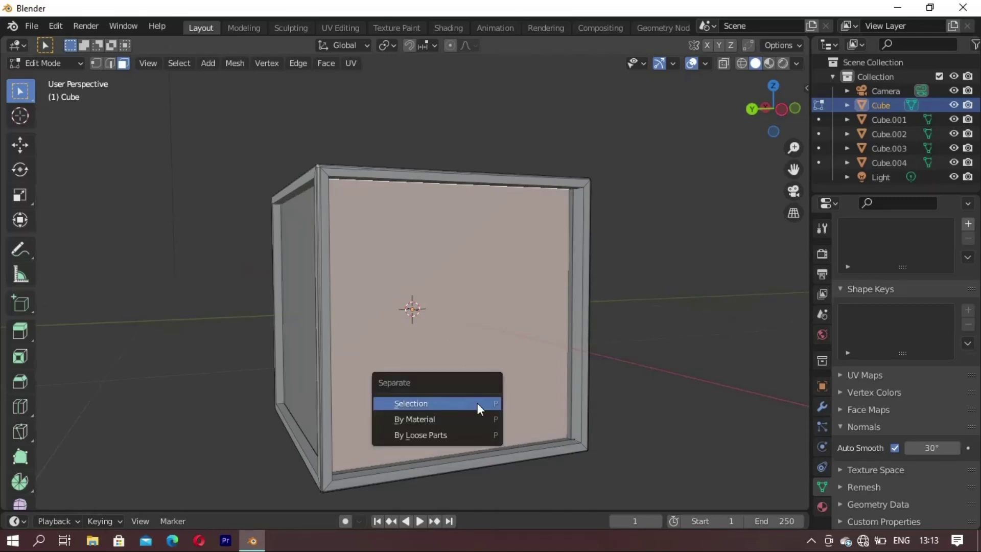
{"action": "left_click", "coordinate": [478, 405]}
{"action": "mouse_move", "coordinate": [411, 292]}
{"action": "middle_mouse_down"}
{"action": "mouse_move", "coordinate": [475, 372]}
{"action": "mouse_move", "coordinate": [536, 258]}
{"action": "middle_mouse_up"}
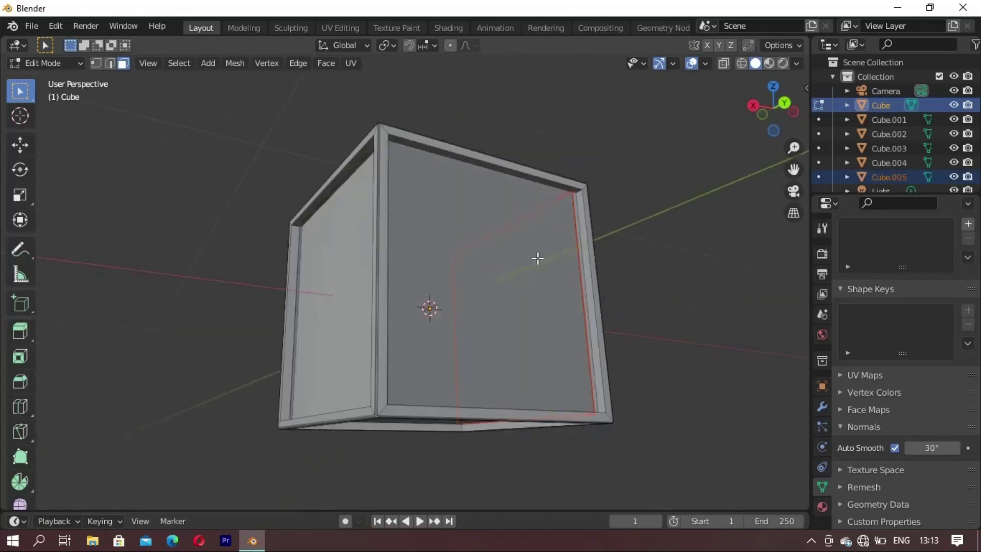
{"action": "key", "text": "Tab"}
Reselect Cube and separate another face into panel Cube.006
{"action": "mouse_move", "coordinate": [464, 278]}
{"action": "middle_mouse_down"}
{"action": "mouse_move", "coordinate": [505, 332]}
{"action": "mouse_move", "coordinate": [511, 313]}
{"action": "middle_mouse_up"}
{"action": "left_click", "coordinate": [443, 271]}
{"action": "key", "text": "Tab"}
{"action": "left_click", "coordinate": [496, 279]}
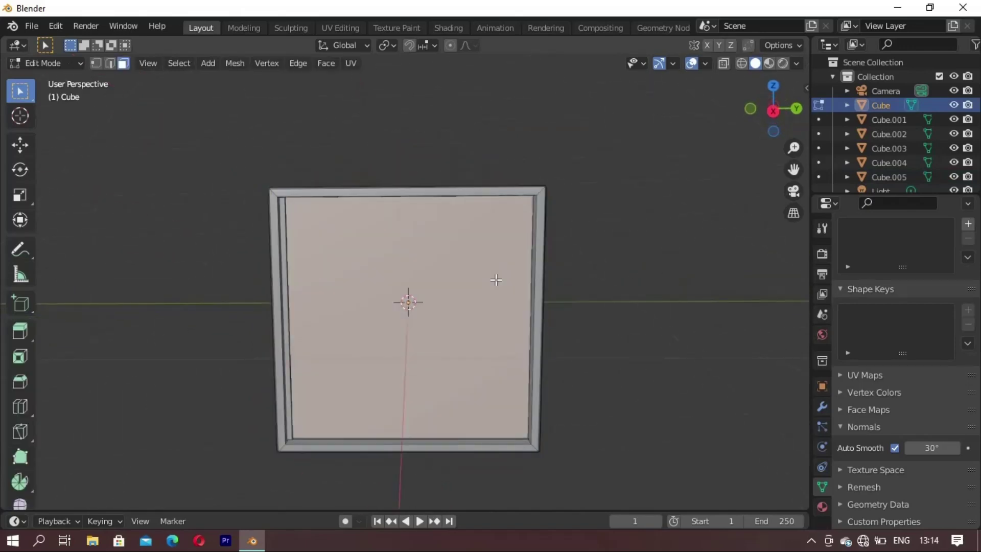
{"action": "mouse_move", "coordinate": [530, 404]}
{"action": "middle_mouse_down"}
{"action": "mouse_move", "coordinate": [464, 361]}
{"action": "mouse_move", "coordinate": [510, 409]}
{"action": "mouse_move", "coordinate": [368, 310]}
{"action": "mouse_move", "coordinate": [491, 342]}
{"action": "mouse_move", "coordinate": [534, 203]}
{"action": "mouse_move", "coordinate": [653, 191]}
{"action": "middle_mouse_up"}
{"action": "key", "text": "p"}
{"action": "left_click", "coordinate": [475, 398]}
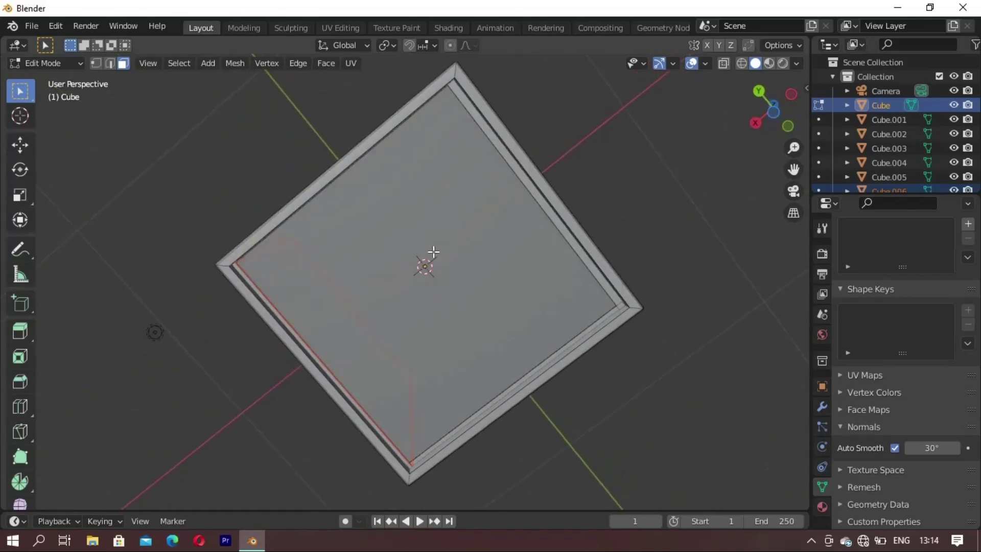
{"action": "key", "text": "Tab"}
{"action": "mouse_move", "coordinate": [593, 179]}
{"action": "middle_mouse_down"}
{"action": "mouse_move", "coordinate": [504, 269]}
{"action": "mouse_move", "coordinate": [651, 376]}
{"action": "middle_mouse_up"}
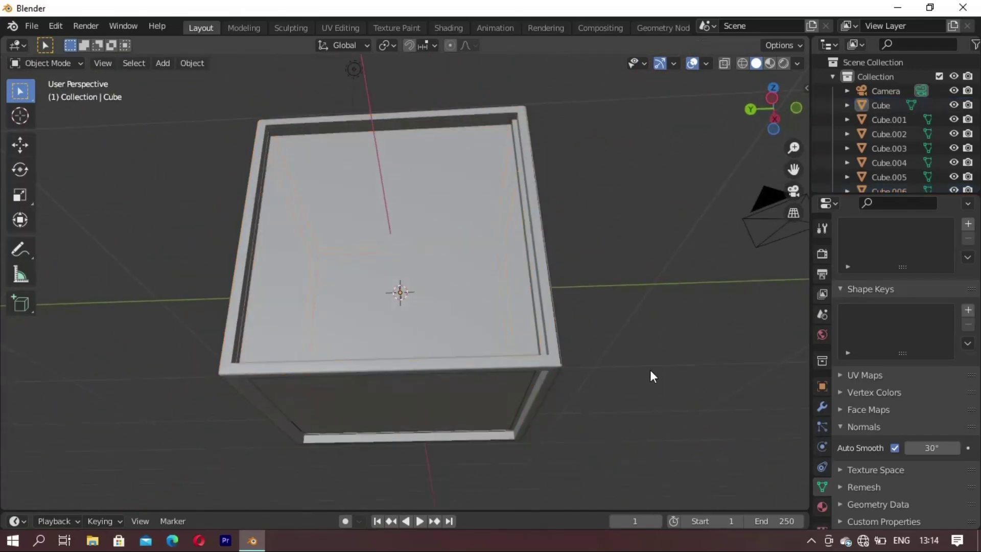
{"action": "left_click", "coordinate": [442, 401]}
{"action": "mouse_move", "coordinate": [537, 415]}
{"action": "middle_mouse_down"}
{"action": "mouse_move", "coordinate": [614, 316]}
{"action": "mouse_move", "coordinate": [570, 358]}
{"action": "mouse_move", "coordinate": [480, 328]}
{"action": "mouse_move", "coordinate": [439, 281]}
{"action": "mouse_move", "coordinate": [438, 301]}
{"action": "mouse_move", "coordinate": [481, 313]}
{"action": "mouse_move", "coordinate": [284, 256]}
{"action": "middle_mouse_up"}
{"action": "scroll", "coordinate": [187, 328], "scroll_direction": "up", "scroll_amount": 4}
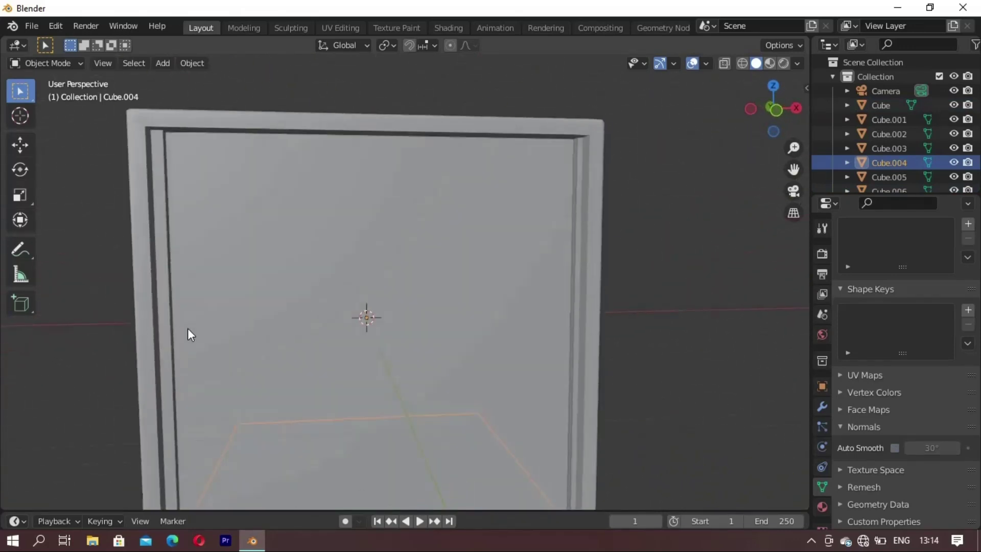
{"action": "middle_click_drag", "start_coordinate": [189, 334], "coordinate": [139, 325]}
{"action": "key", "text": "Tab"}
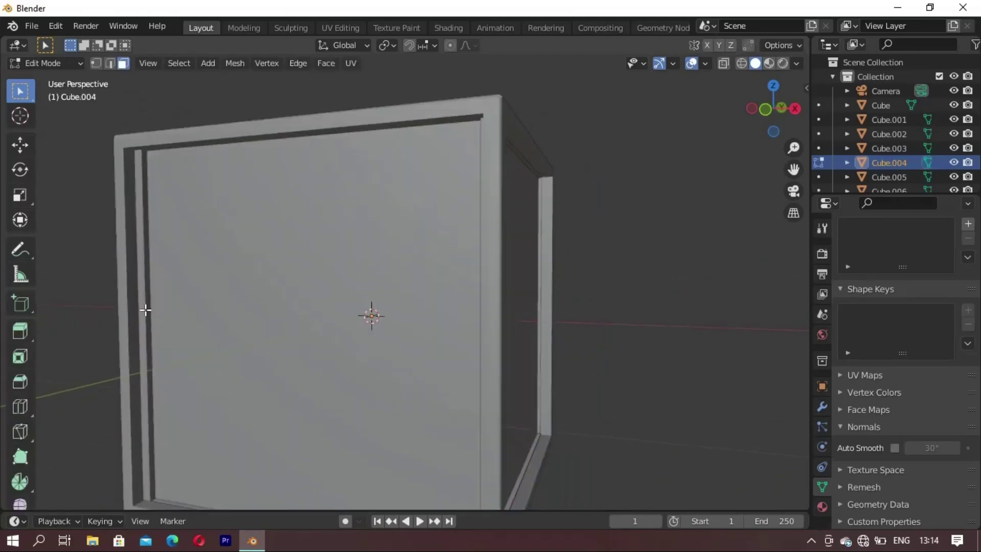
{"action": "key", "text": "2"}
{"action": "scroll", "coordinate": [313, 328], "scroll_direction": "down", "scroll_amount": 3}
{"action": "mouse_move", "coordinate": [313, 329]}
{"action": "middle_mouse_down"}
{"action": "mouse_move", "coordinate": [234, 341]}
{"action": "mouse_move", "coordinate": [322, 341]}
{"action": "mouse_move", "coordinate": [519, 307]}
{"action": "mouse_move", "coordinate": [499, 304]}
{"action": "mouse_move", "coordinate": [615, 370]}
{"action": "mouse_move", "coordinate": [521, 422]}
{"action": "mouse_move", "coordinate": [418, 375]}
{"action": "mouse_move", "coordinate": [497, 345]}
{"action": "mouse_move", "coordinate": [372, 354]}
{"action": "mouse_move", "coordinate": [398, 322]}
{"action": "middle_mouse_up"}
Exit Edit Mode and click through the front, left, top and right panels
{"action": "key", "text": "Tab"}
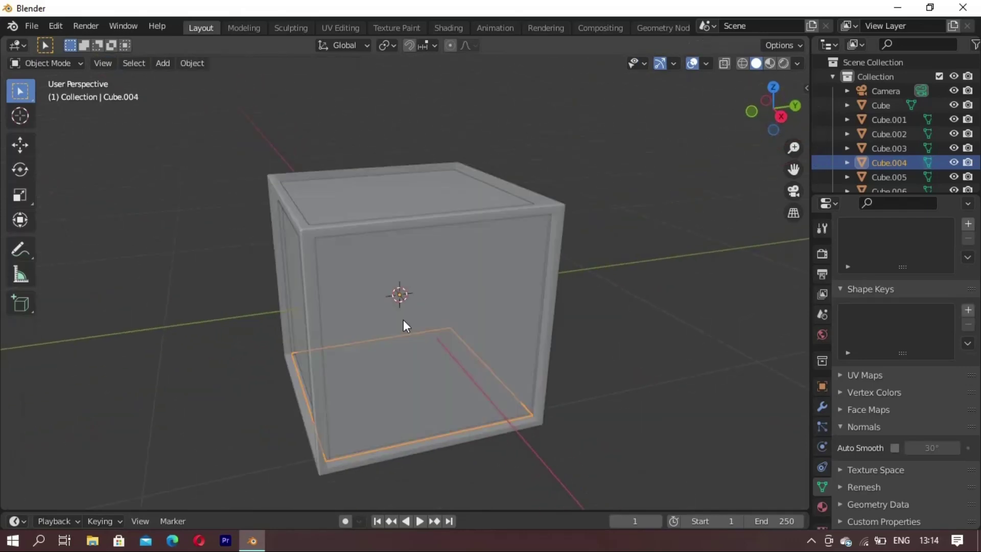
{"action": "left_click", "coordinate": [403, 320]}
{"action": "left_click", "coordinate": [290, 296]}
{"action": "left_click", "coordinate": [366, 201]}
{"action": "mouse_move", "coordinate": [366, 201]}
{"action": "middle_mouse_down"}
{"action": "mouse_move", "coordinate": [442, 296]}
{"action": "mouse_move", "coordinate": [400, 299]}
{"action": "mouse_move", "coordinate": [442, 318]}
{"action": "mouse_move", "coordinate": [392, 314]}
{"action": "mouse_move", "coordinate": [401, 311]}
{"action": "middle_mouse_up"}
{"action": "left_click", "coordinate": [401, 299]}
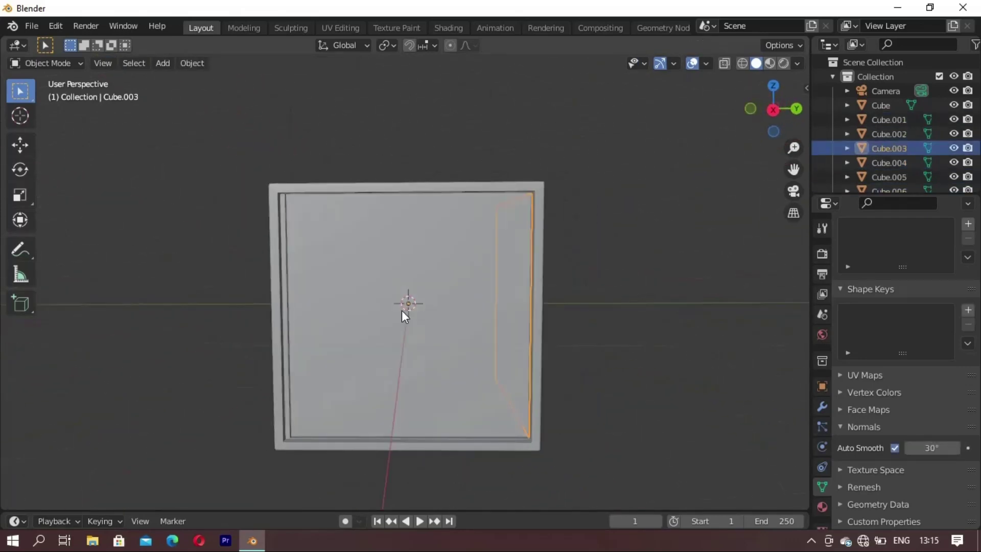
{"action": "left_click", "coordinate": [321, 304]}
Orbit around, selecting Cube.001, Cube.005, Cube.003, Cube.004 and Cube.006 in turn
{"action": "mouse_move", "coordinate": [321, 311]}
{"action": "middle_mouse_down"}
{"action": "mouse_move", "coordinate": [472, 299]}
{"action": "mouse_move", "coordinate": [407, 285]}
{"action": "middle_mouse_up"}
{"action": "left_click", "coordinate": [407, 285]}
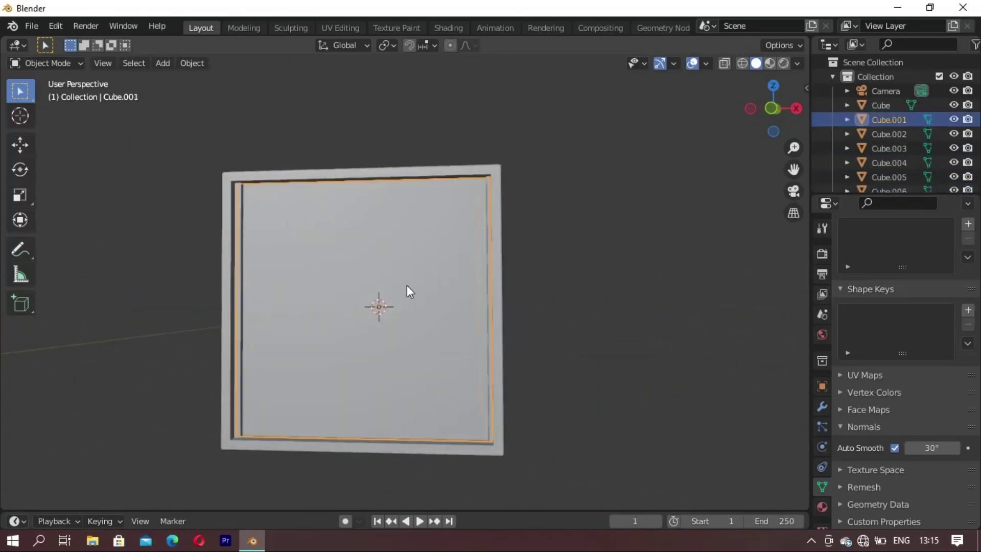
{"action": "mouse_move", "coordinate": [285, 325]}
{"action": "middle_mouse_down"}
{"action": "mouse_move", "coordinate": [470, 318]}
{"action": "mouse_move", "coordinate": [428, 305]}
{"action": "mouse_move", "coordinate": [425, 315]}
{"action": "mouse_move", "coordinate": [436, 234]}
{"action": "mouse_move", "coordinate": [403, 297]}
{"action": "mouse_move", "coordinate": [513, 269]}
{"action": "mouse_move", "coordinate": [423, 265]}
{"action": "middle_mouse_up"}
{"action": "left_click", "coordinate": [428, 305]}
{"action": "left_click", "coordinate": [403, 320]}
{"action": "left_click", "coordinate": [402, 297]}
{"action": "left_click", "coordinate": [424, 264]}
Apply Shade Flat to the top panel Cube.006, Cube.001 and Cube.005
{"action": "right_click", "coordinate": [614, 348]}
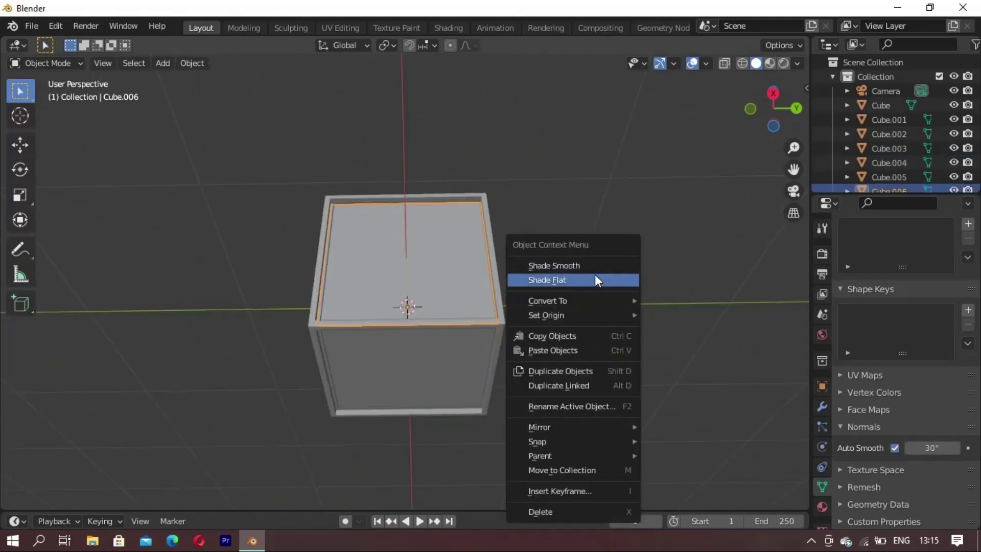
{"action": "left_click", "coordinate": [594, 274]}
{"action": "middle_click_drag", "start_coordinate": [411, 280], "coordinate": [552, 317]}
{"action": "left_click", "coordinate": [409, 274]}
{"action": "right_click", "coordinate": [573, 281]}
{"action": "left_click", "coordinate": [573, 267]}
{"action": "left_click", "coordinate": [401, 268]}
{"action": "right_click", "coordinate": [535, 286]}
{"action": "left_click", "coordinate": [534, 280]}
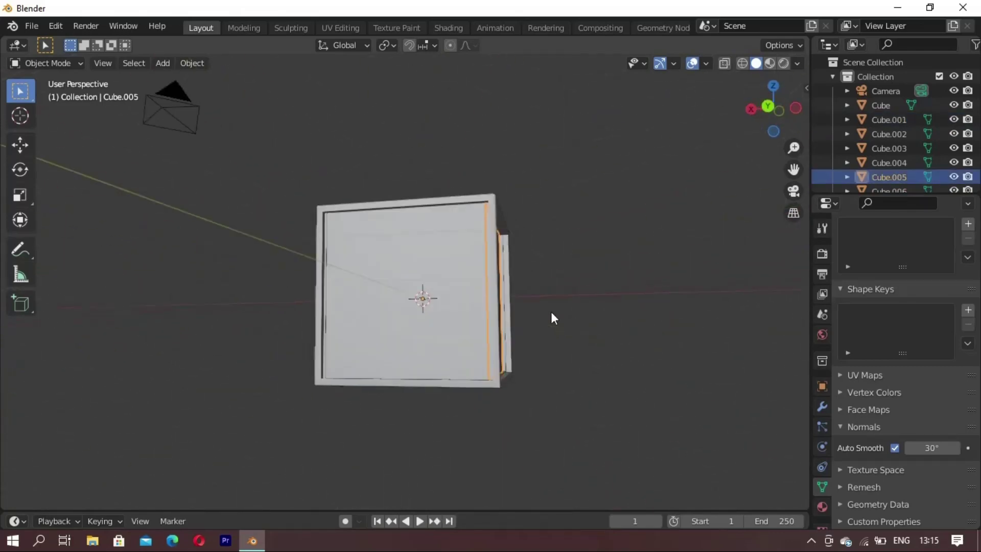
Apply Shade Flat to Cube.003, then deselect everything
{"action": "right_click", "coordinate": [427, 303]}
{"action": "left_click", "coordinate": [463, 270]}
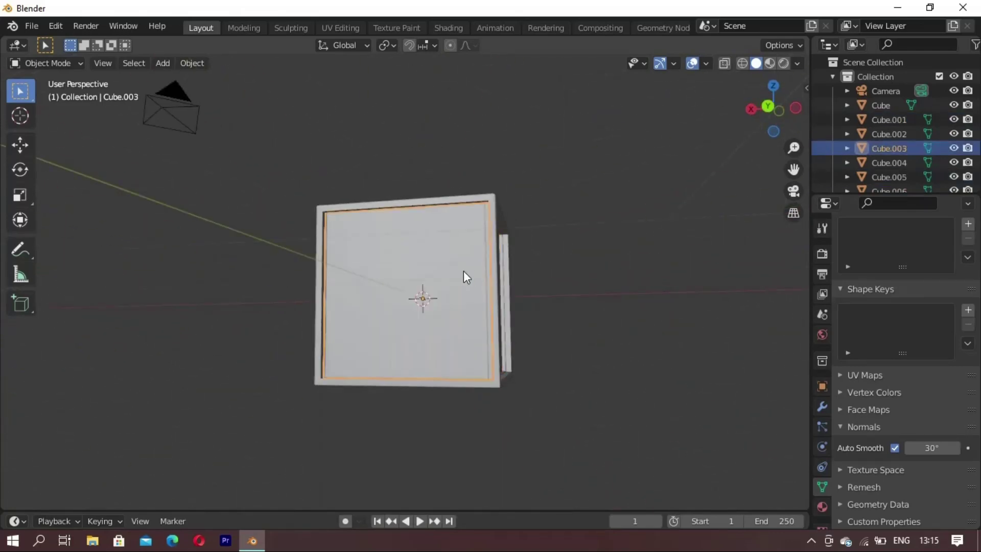
{"action": "right_click", "coordinate": [562, 287]}
{"action": "left_click", "coordinate": [559, 269]}
{"action": "middle_click_drag", "start_coordinate": [558, 269], "coordinate": [498, 354]}
{"action": "right_click", "coordinate": [539, 275]}
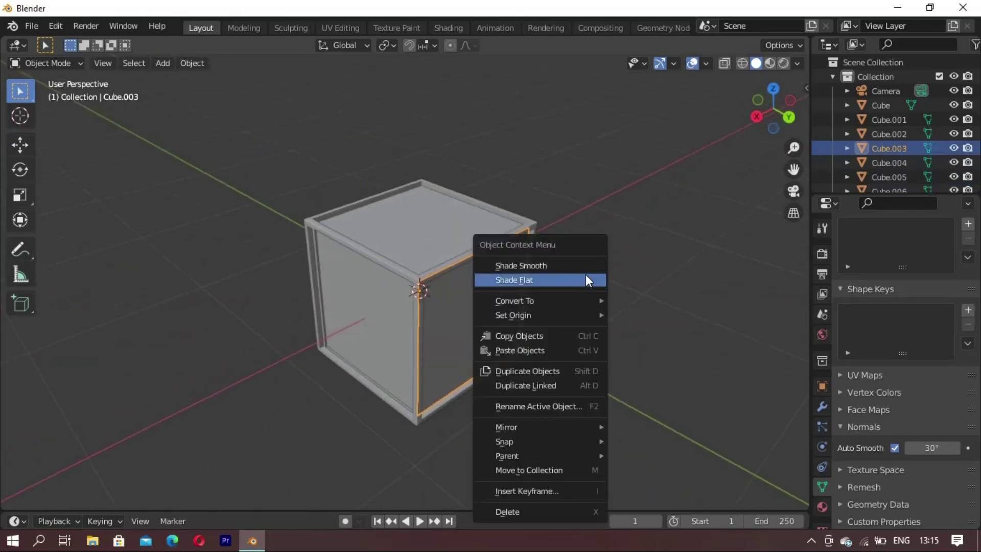
{"action": "left_click", "coordinate": [585, 274]}
{"action": "mouse_move", "coordinate": [623, 303]}
{"action": "middle_mouse_down"}
{"action": "mouse_move", "coordinate": [492, 283]}
{"action": "mouse_move", "coordinate": [522, 364]}
{"action": "mouse_move", "coordinate": [392, 378]}
{"action": "mouse_move", "coordinate": [537, 373]}
{"action": "mouse_move", "coordinate": [384, 310]}
{"action": "mouse_move", "coordinate": [680, 308]}
{"action": "middle_mouse_up"}
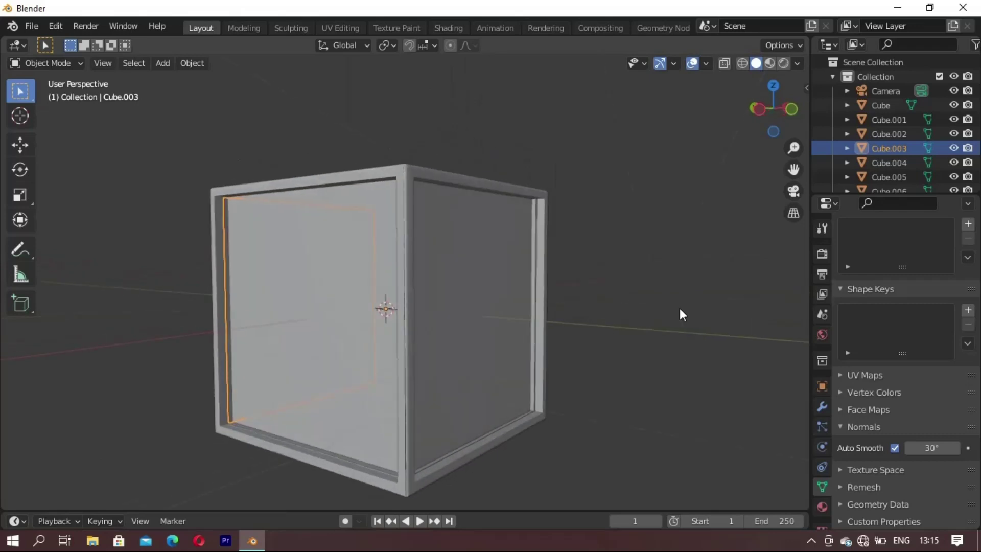
{"action": "left_click", "coordinate": [679, 308]}
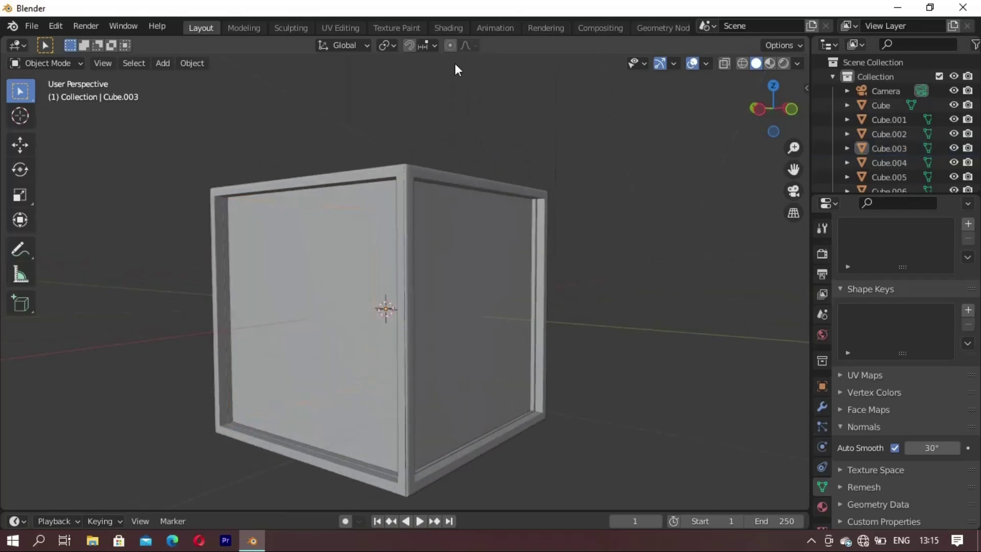
Switch to the Shading workspace and select the Cube.006 panel
{"action": "left_click", "coordinate": [447, 30]}
{"action": "middle_click_drag", "start_coordinate": [502, 261], "coordinate": [516, 207], "text": "shift"}
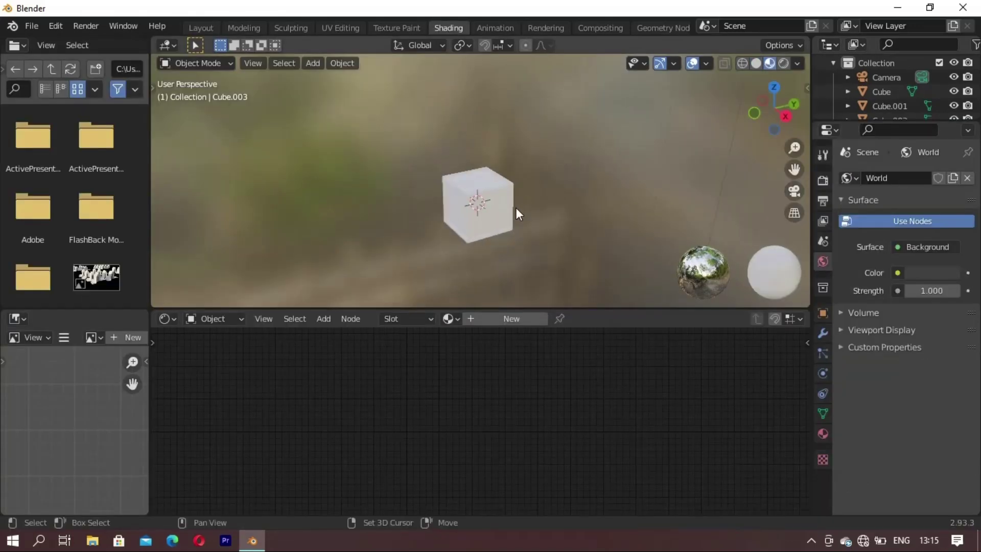
{"action": "scroll", "coordinate": [493, 228], "scroll_direction": "up", "scroll_amount": 2}
{"action": "scroll", "coordinate": [493, 177], "scroll_direction": "up", "scroll_amount": 2}
{"action": "left_click", "coordinate": [496, 210]}
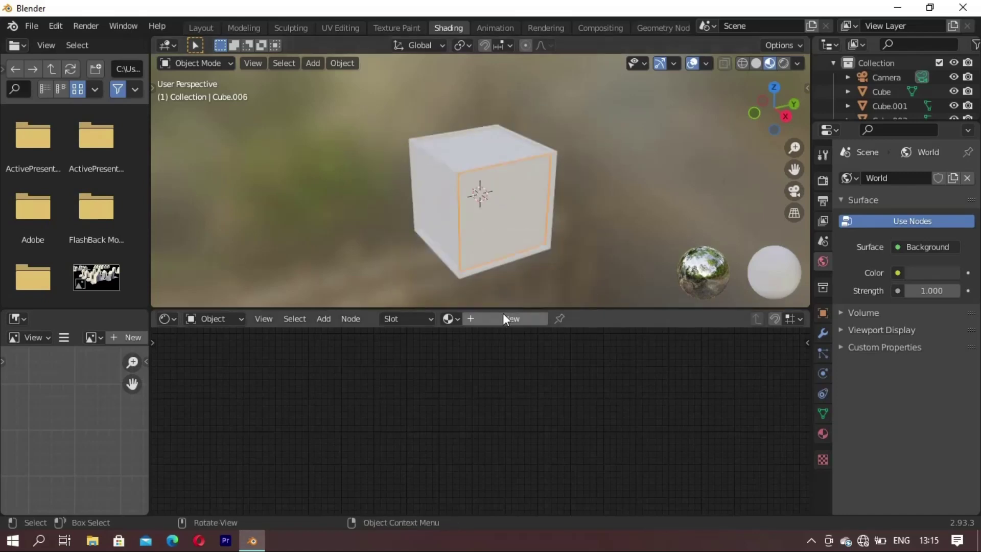
Create a new Principled BSDF material for Cube.006 named 'gh'
{"action": "left_click", "coordinate": [511, 318]}
{"action": "left_click", "coordinate": [567, 318]}
{"action": "key", "text": "BackSpace"}
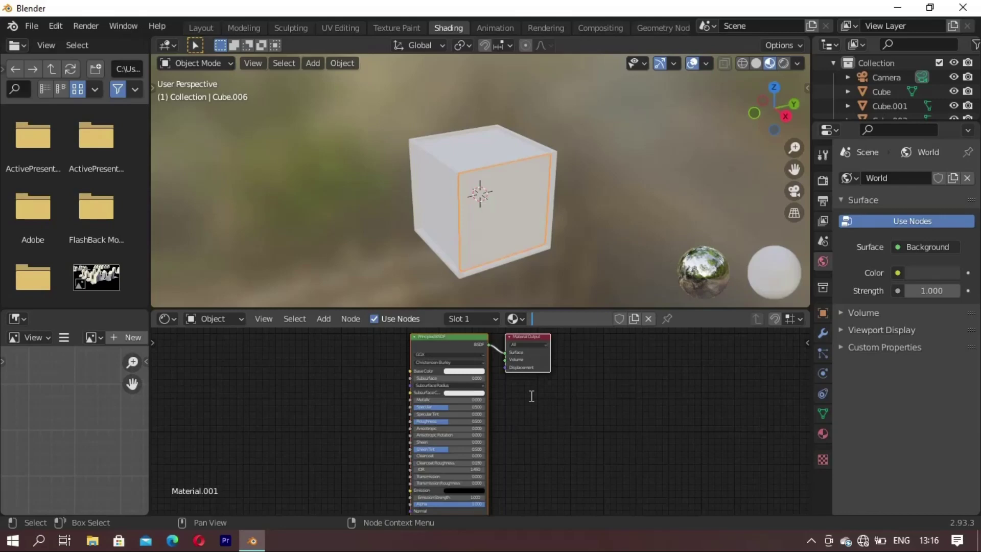
{"action": "type", "text": "gh"}
{"action": "key", "text": "Return"}
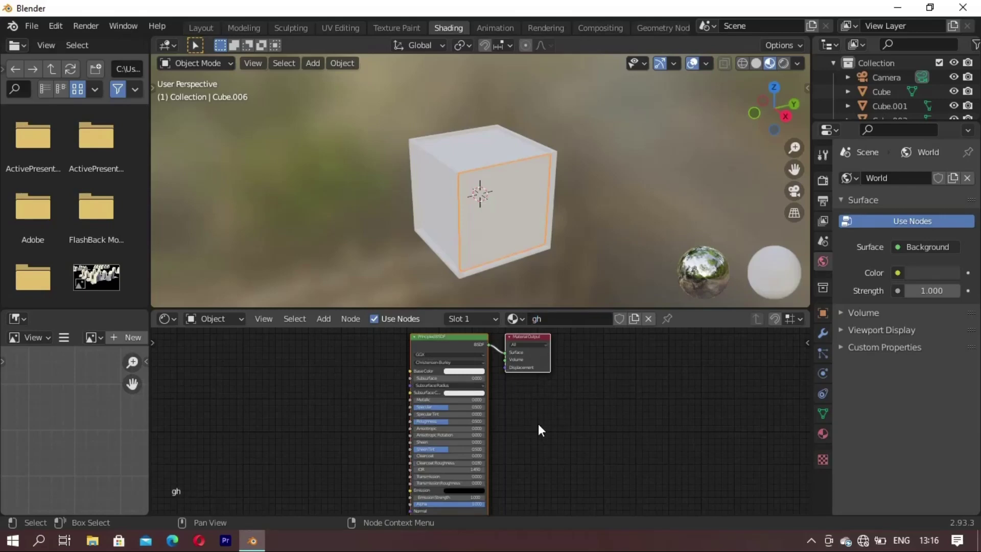
{"action": "scroll", "coordinate": [538, 424], "scroll_direction": "up", "scroll_amount": 1}
{"action": "scroll", "coordinate": [528, 404], "scroll_direction": "up", "scroll_amount": 1}
{"action": "scroll", "coordinate": [521, 433], "scroll_direction": "up", "scroll_amount": 1}
{"action": "scroll", "coordinate": [513, 437], "scroll_direction": "down", "scroll_amount": 1}
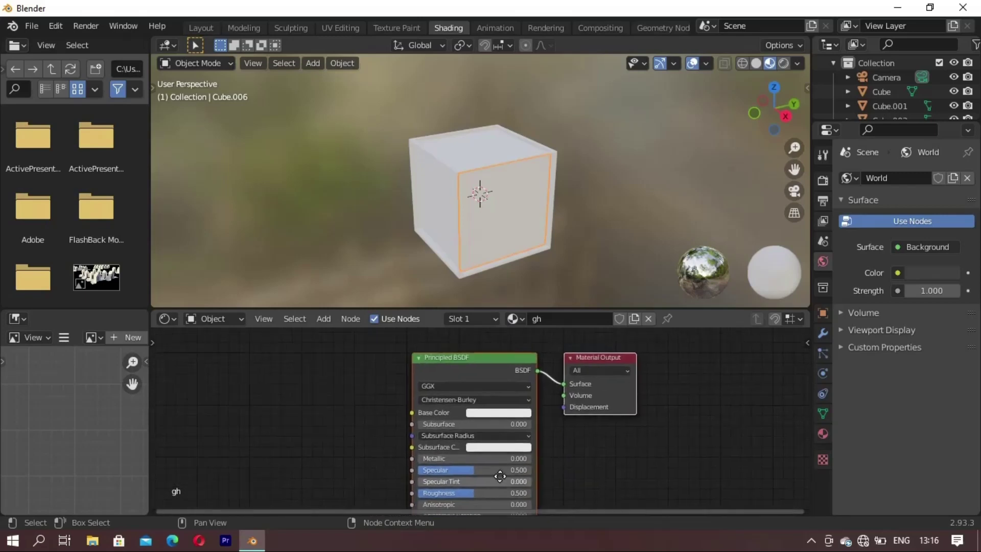
Set Roughness to 0, Alpha to 0.855, Sheen to 0.145 and Sheen Tint to 0 in the Principled BSDF
{"action": "scroll", "coordinate": [485, 439], "scroll_direction": "down", "scroll_amount": 4, "text": "shift"}
{"action": "mouse_move", "coordinate": [473, 427]}
{"action": "left_mouse_down"}
{"action": "mouse_move", "coordinate": [434, 426]}
{"action": "mouse_move", "coordinate": [418, 404]}
{"action": "left_mouse_up"}
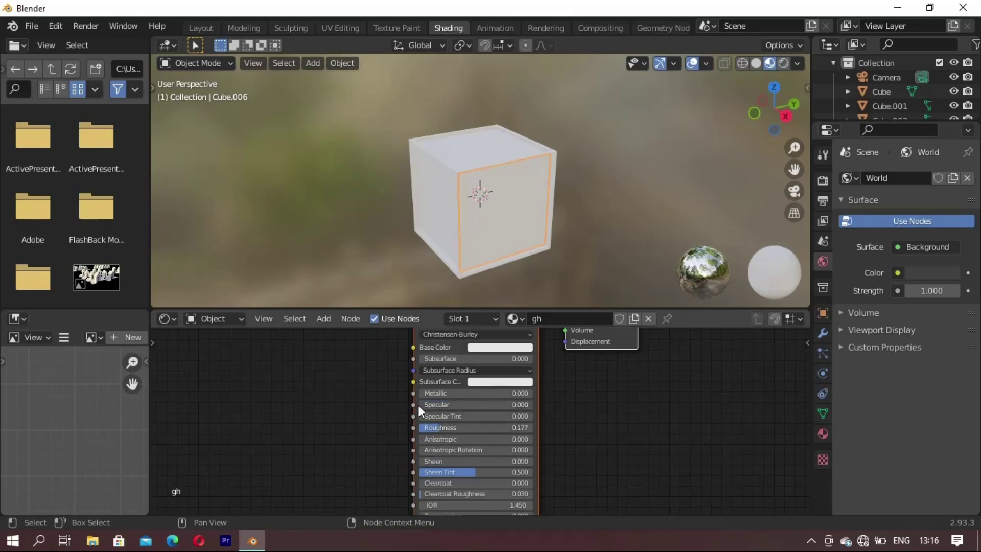
{"action": "mouse_move", "coordinate": [465, 471]}
{"action": "left_mouse_down"}
{"action": "mouse_move", "coordinate": [476, 471]}
{"action": "mouse_move", "coordinate": [409, 463]}
{"action": "left_mouse_up"}
{"action": "middle_click_drag", "start_coordinate": [510, 464], "coordinate": [524, 354]}
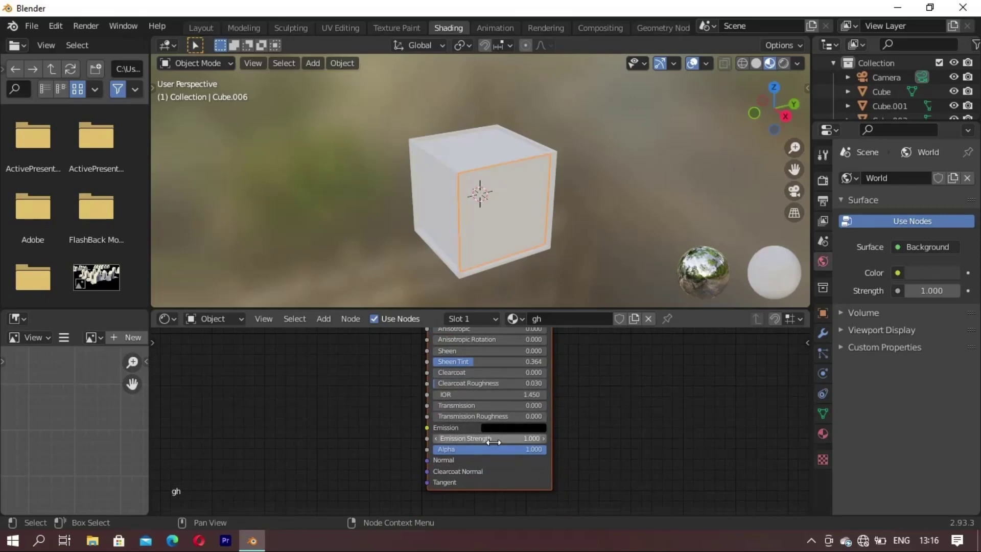
{"action": "mouse_move", "coordinate": [536, 450]}
{"action": "left_mouse_down"}
{"action": "mouse_move", "coordinate": [420, 442]}
{"action": "mouse_move", "coordinate": [498, 437]}
{"action": "left_mouse_up"}
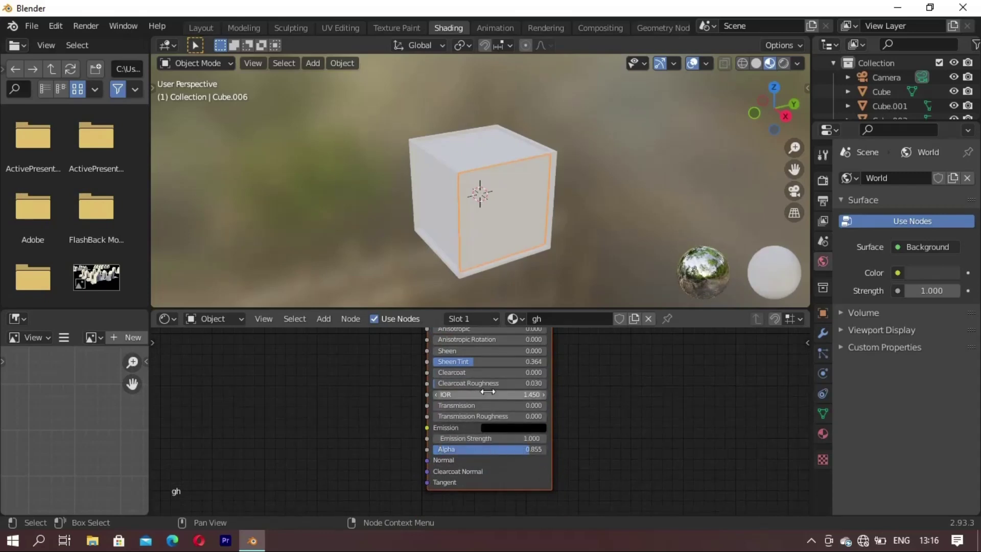
{"action": "left_click_drag", "start_coordinate": [444, 384], "coordinate": [464, 393]}
{"action": "mouse_move", "coordinate": [528, 392]}
{"action": "left_mouse_down"}
{"action": "mouse_move", "coordinate": [436, 361]}
{"action": "mouse_move", "coordinate": [483, 348]}
{"action": "mouse_move", "coordinate": [466, 353]}
{"action": "left_mouse_up"}
{"action": "left_click_drag", "start_coordinate": [490, 405], "coordinate": [539, 401]}
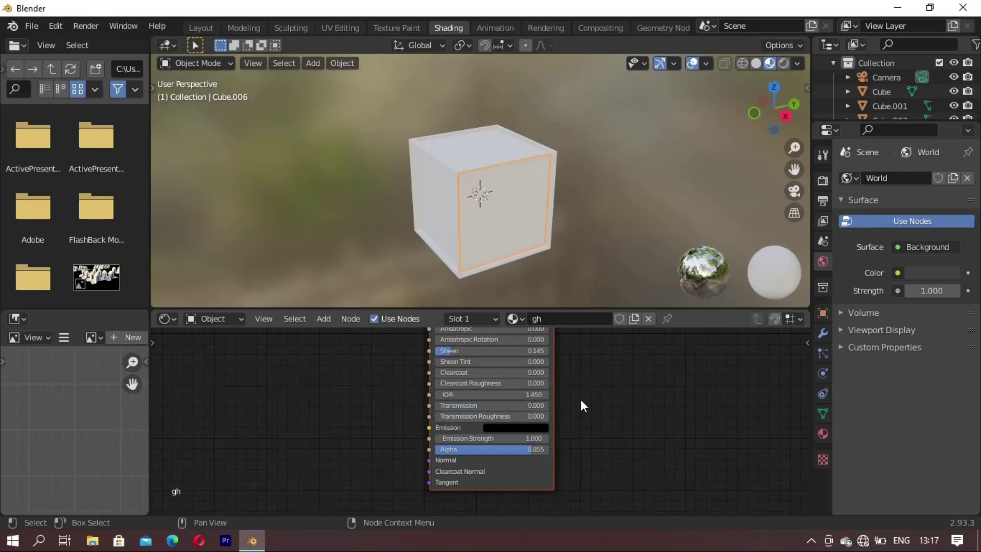
Brighten the Emission colour and bring Roughness back to 0.000
{"action": "left_click", "coordinate": [504, 427]}
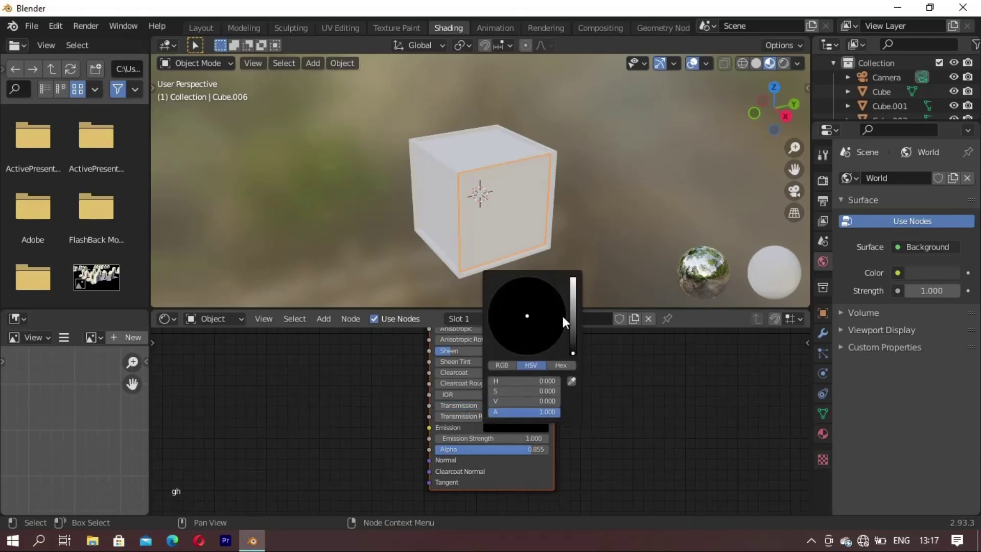
{"action": "mouse_move", "coordinate": [573, 311]}
{"action": "left_mouse_down"}
{"action": "mouse_move", "coordinate": [573, 301]}
{"action": "mouse_move", "coordinate": [573, 353]}
{"action": "left_mouse_up"}
{"action": "middle_click_drag", "start_coordinate": [563, 379], "coordinate": [499, 443]}
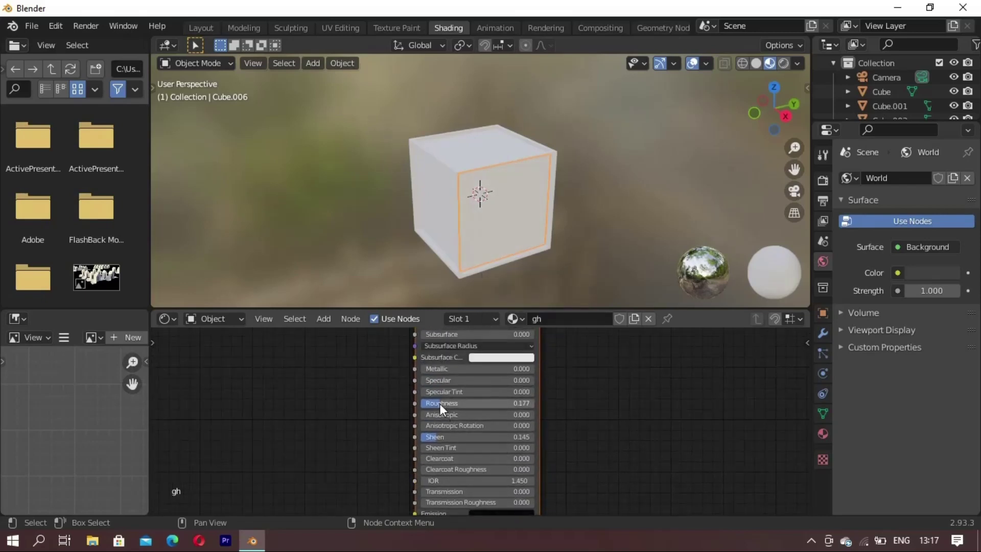
{"action": "left_click_drag", "start_coordinate": [439, 404], "coordinate": [394, 403]}
{"action": "mouse_move", "coordinate": [505, 373]}
{"action": "middle_mouse_down"}
{"action": "mouse_move", "coordinate": [449, 403]}
{"action": "mouse_move", "coordinate": [451, 452]}
{"action": "middle_mouse_up"}
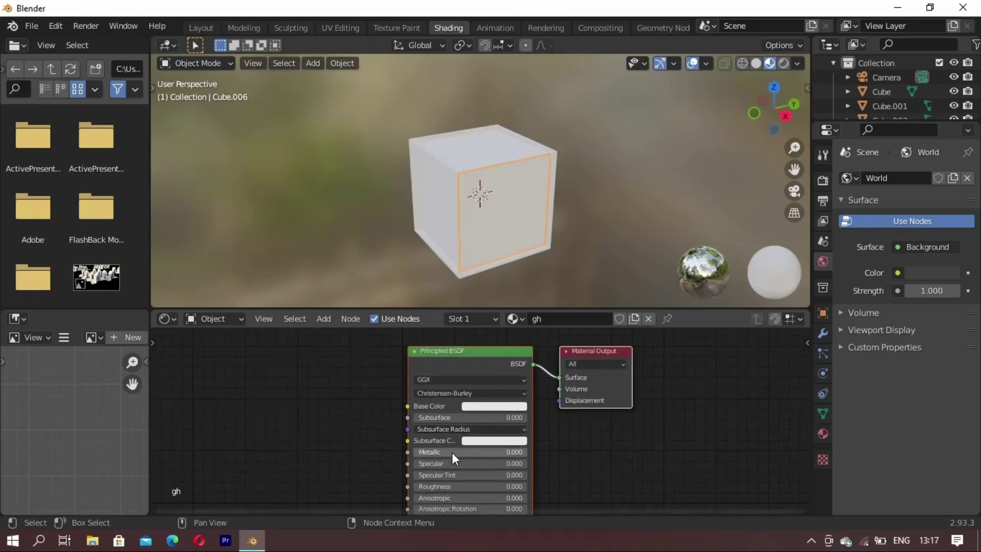
{"action": "left_click", "coordinate": [458, 488]}
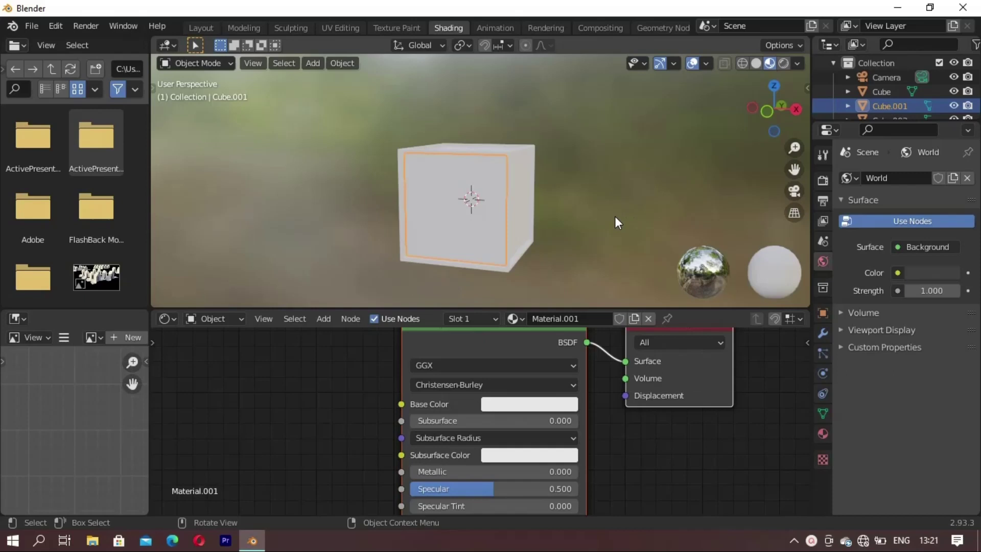
Raise Specular to about 0.66 and set Roughness to 0 for a glossy finish
{"action": "mouse_move", "coordinate": [633, 189]}
{"action": "middle_mouse_down"}
{"action": "mouse_move", "coordinate": [580, 209]}
{"action": "mouse_move", "coordinate": [520, 204]}
{"action": "middle_mouse_up"}
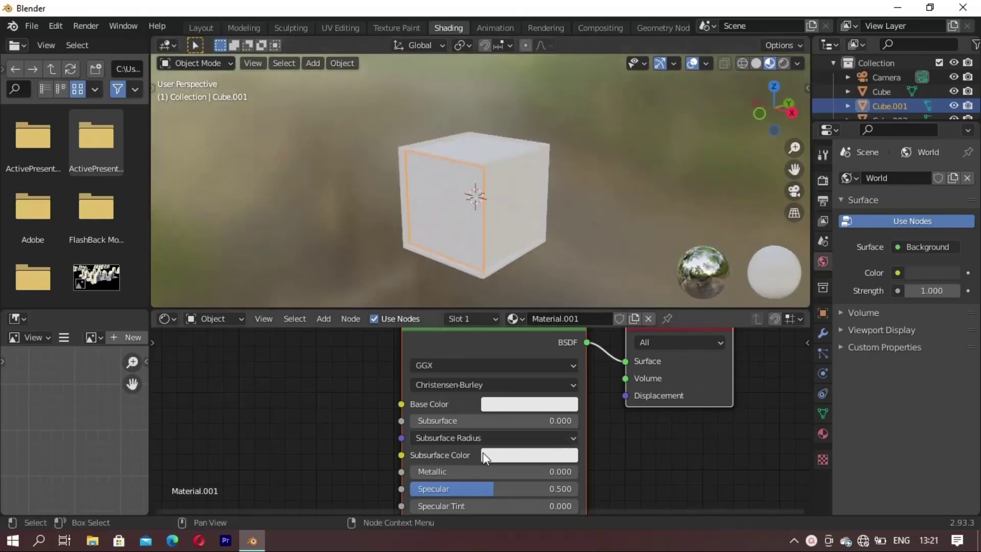
{"action": "left_click_drag", "start_coordinate": [486, 494], "coordinate": [546, 482]}
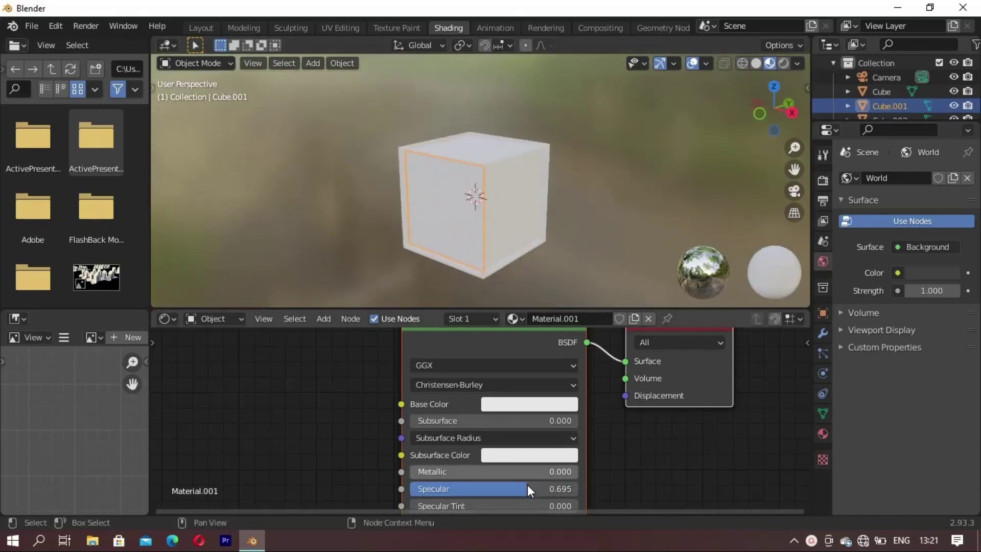
{"action": "middle_click_drag", "start_coordinate": [590, 436], "coordinate": [593, 465]}
{"action": "middle_click_drag", "start_coordinate": [464, 229], "coordinate": [528, 259]}
{"action": "scroll", "coordinate": [564, 444], "scroll_direction": "down", "scroll_amount": 2}
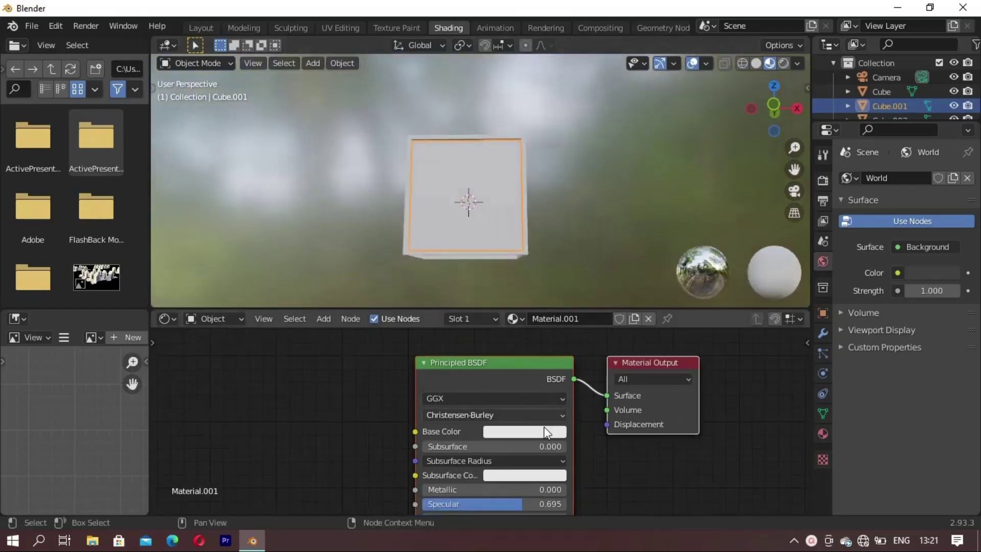
{"action": "middle_click_drag", "start_coordinate": [460, 445], "coordinate": [455, 408]}
{"action": "left_click_drag", "start_coordinate": [483, 425], "coordinate": [353, 411]}
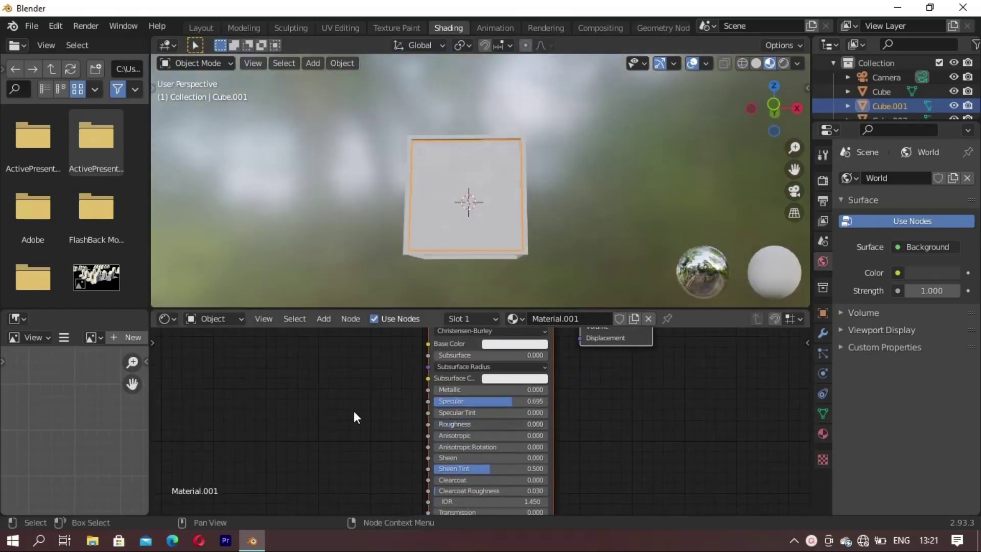
Make the Base Color pure black, Specular 1.000, and Roughness and Sheen Tint 0
{"action": "left_click", "coordinate": [520, 343]}
{"action": "left_click_drag", "start_coordinate": [526, 235], "coordinate": [572, 275]}
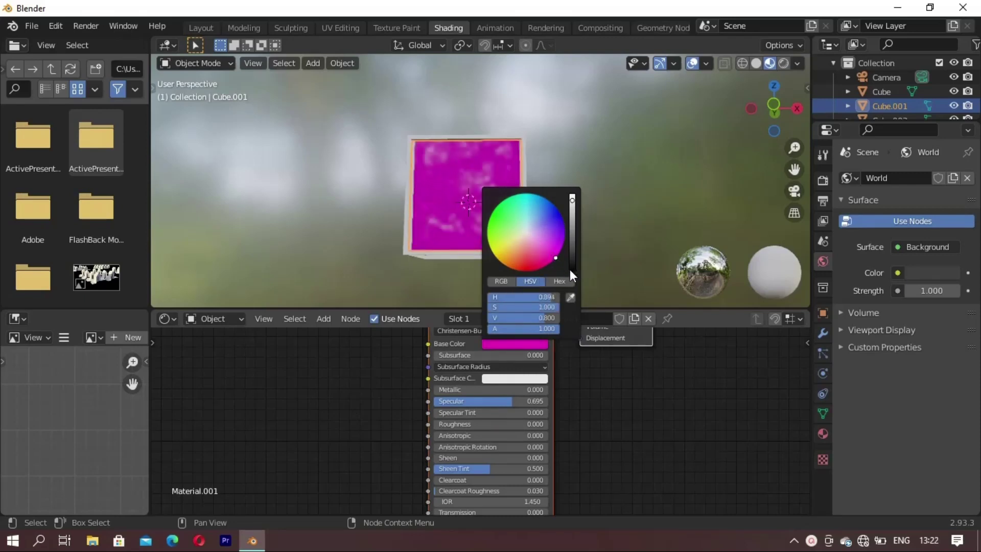
{"action": "left_click_drag", "start_coordinate": [570, 217], "coordinate": [577, 278]}
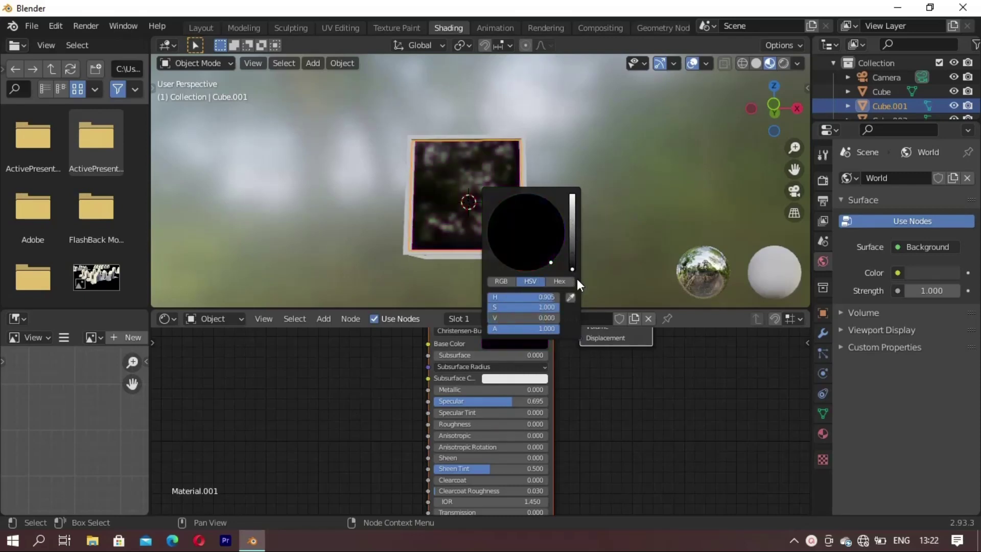
{"action": "mouse_move", "coordinate": [505, 400]}
{"action": "left_mouse_down"}
{"action": "mouse_move", "coordinate": [389, 400]}
{"action": "mouse_move", "coordinate": [546, 402]}
{"action": "left_mouse_up"}
{"action": "mouse_move", "coordinate": [438, 424]}
{"action": "left_mouse_down"}
{"action": "mouse_move", "coordinate": [550, 420]}
{"action": "mouse_move", "coordinate": [433, 424]}
{"action": "left_mouse_up"}
{"action": "left_click_drag", "start_coordinate": [486, 469], "coordinate": [412, 458]}
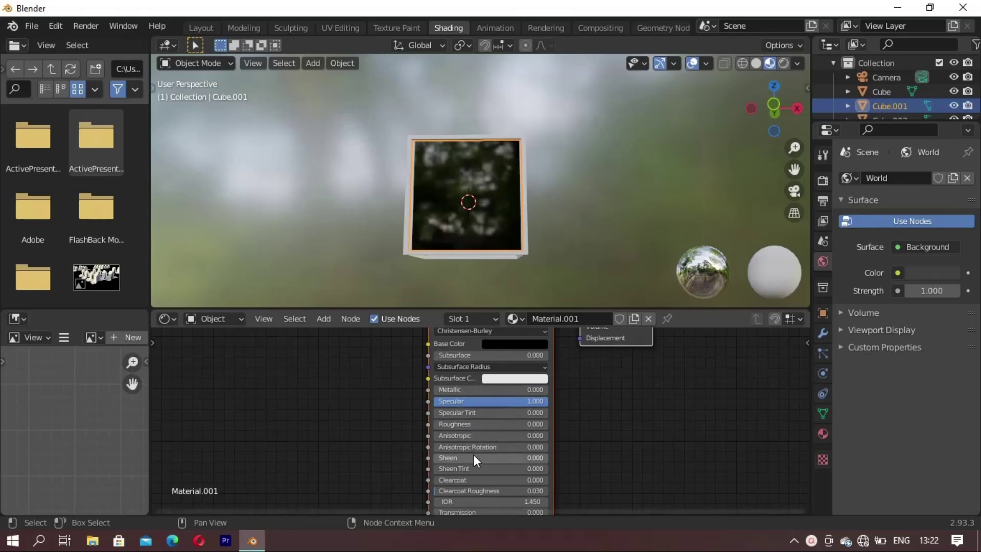
Restore full Alpha, keep Specular at 1.000 and set the Subsurface Color to mint green
{"action": "scroll", "coordinate": [473, 455], "scroll_direction": "down", "scroll_amount": 5, "text": "shift"}
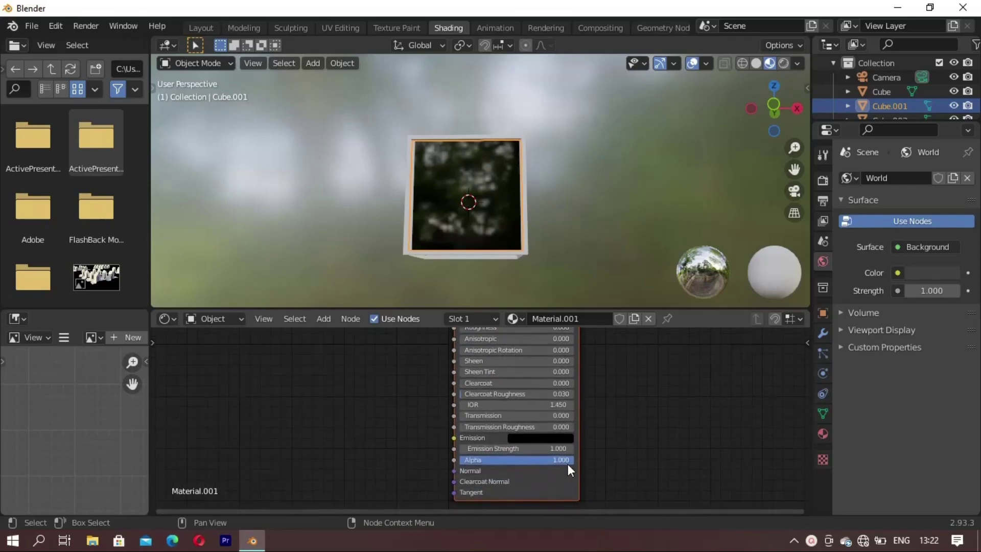
{"action": "left_click_drag", "start_coordinate": [485, 459], "coordinate": [601, 467]}
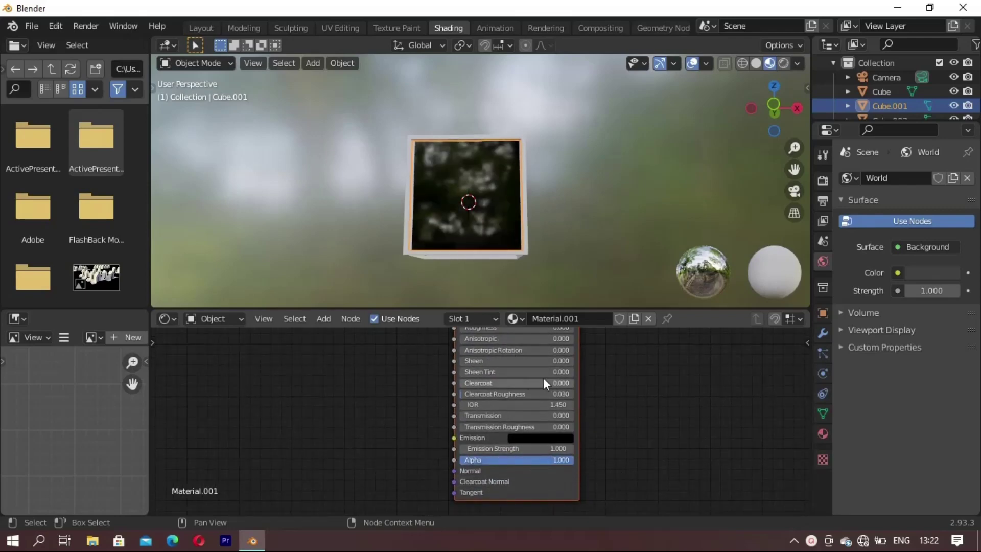
{"action": "scroll", "coordinate": [543, 378], "scroll_direction": "up", "scroll_amount": 5, "text": "shift"}
{"action": "scroll", "coordinate": [511, 404], "scroll_direction": "up", "scroll_amount": 3, "text": "shift"}
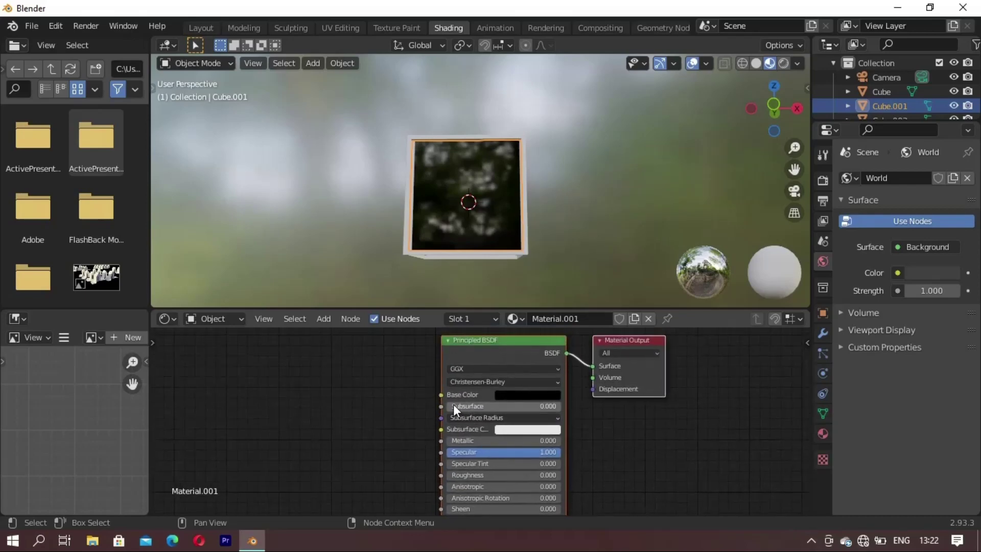
{"action": "left_click_drag", "start_coordinate": [453, 406], "coordinate": [554, 405]}
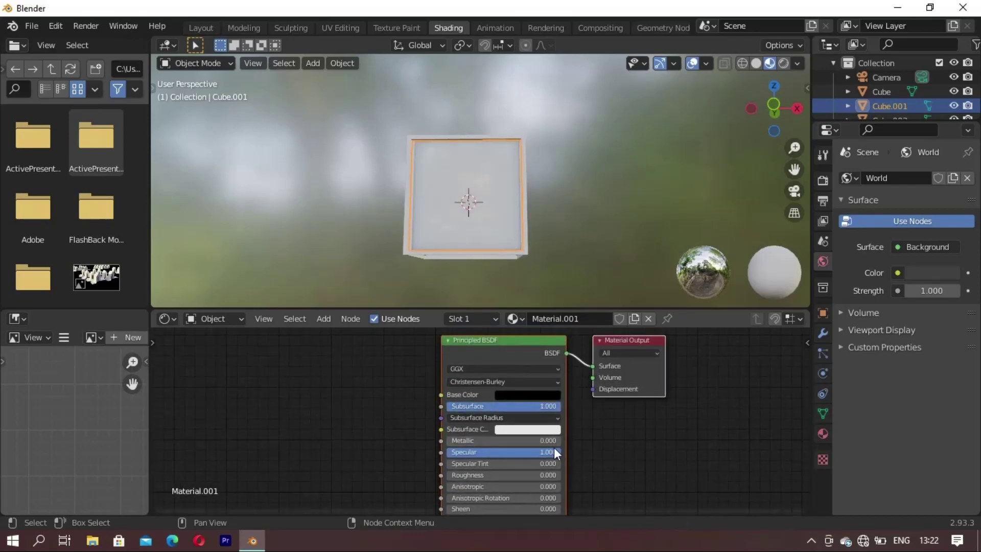
{"action": "left_click_drag", "start_coordinate": [552, 458], "coordinate": [573, 453]}
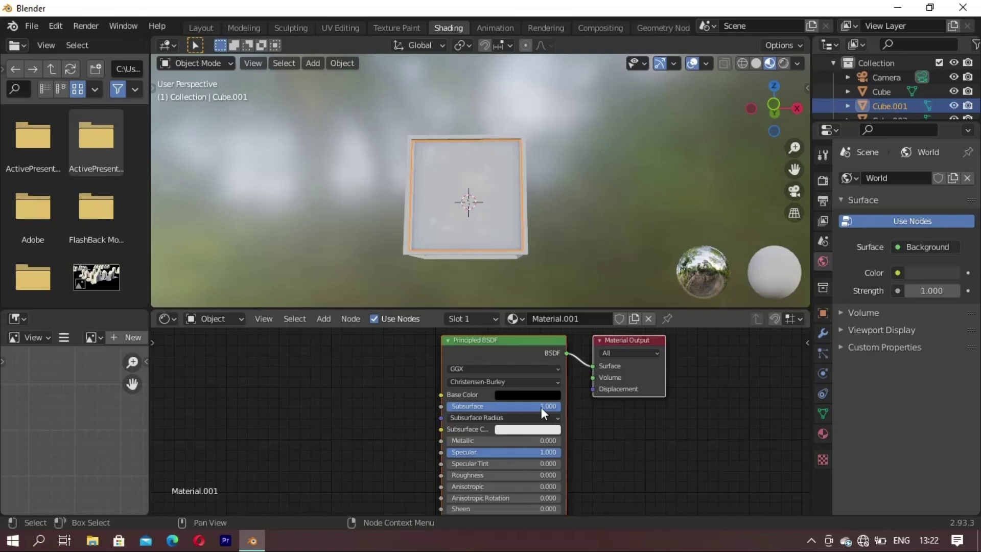
{"action": "left_click_drag", "start_coordinate": [528, 406], "coordinate": [405, 400]}
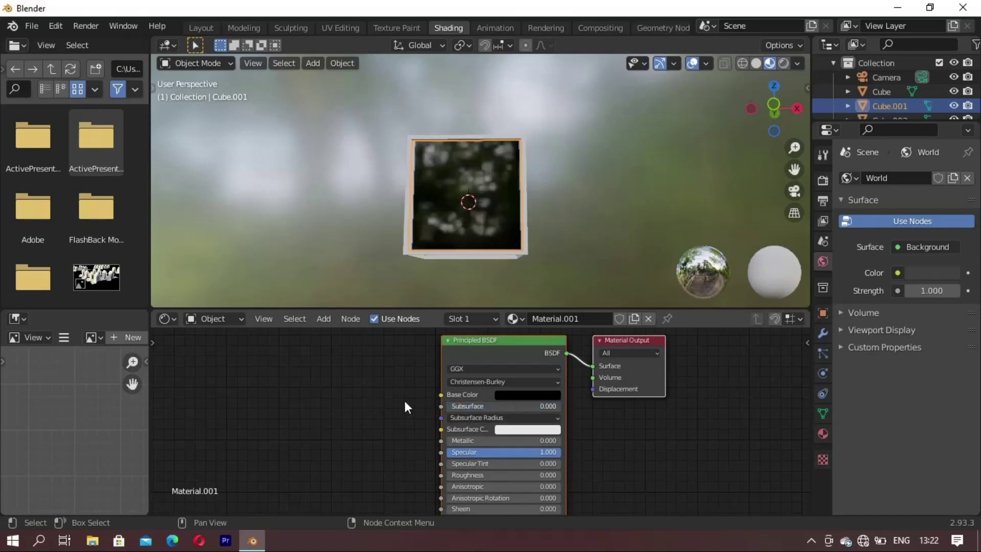
{"action": "left_click", "coordinate": [531, 431]}
{"action": "left_click_drag", "start_coordinate": [538, 317], "coordinate": [523, 309]}
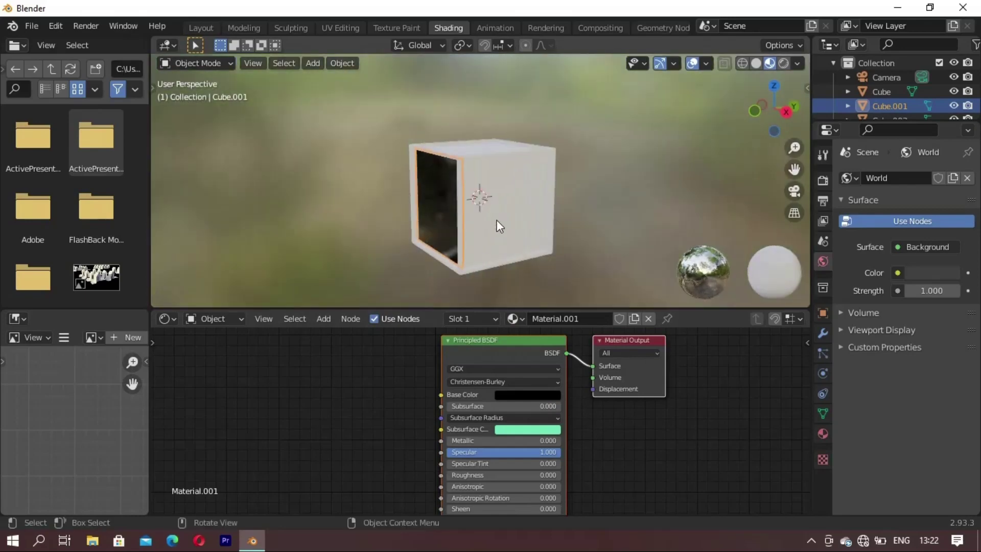
{"action": "left_click", "coordinate": [519, 320]}
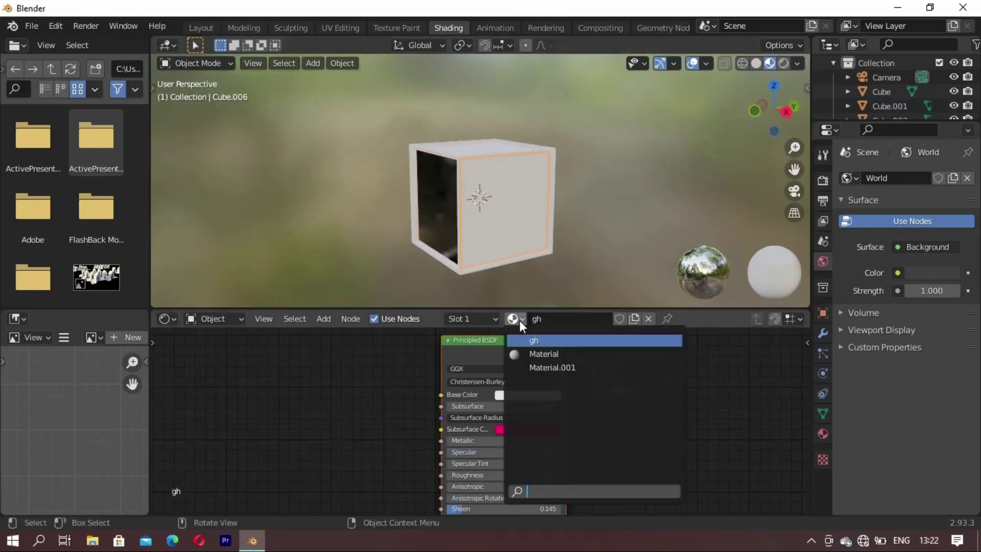
Assign Material.001 to panels Cube.006, Cube.003 and Cube.005
{"action": "left_click", "coordinate": [516, 366]}
{"action": "mouse_move", "coordinate": [575, 235]}
{"action": "middle_mouse_down"}
{"action": "mouse_move", "coordinate": [446, 228]}
{"action": "mouse_move", "coordinate": [495, 209]}
{"action": "middle_mouse_up"}
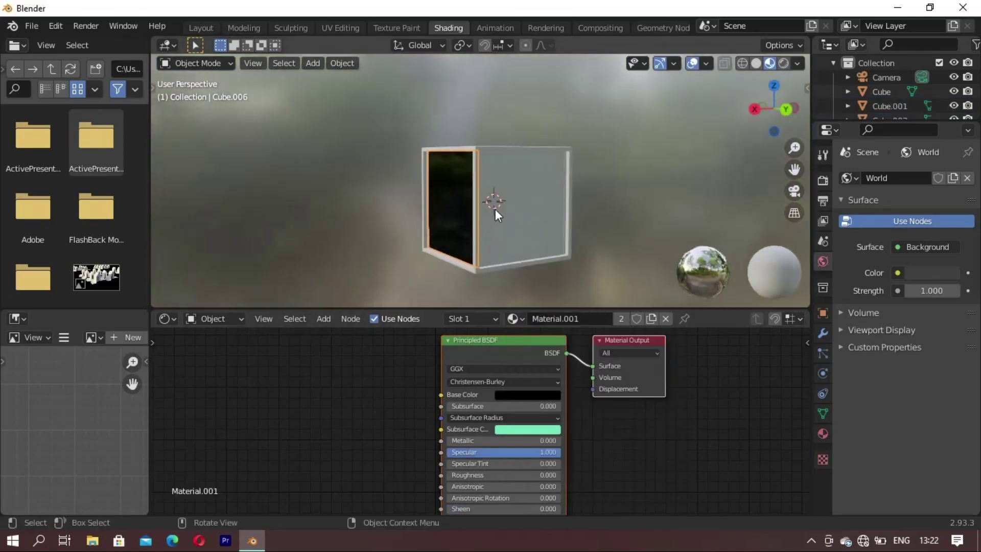
{"action": "left_click", "coordinate": [495, 210]}
{"action": "left_click", "coordinate": [449, 318]}
{"action": "left_click", "coordinate": [460, 366]}
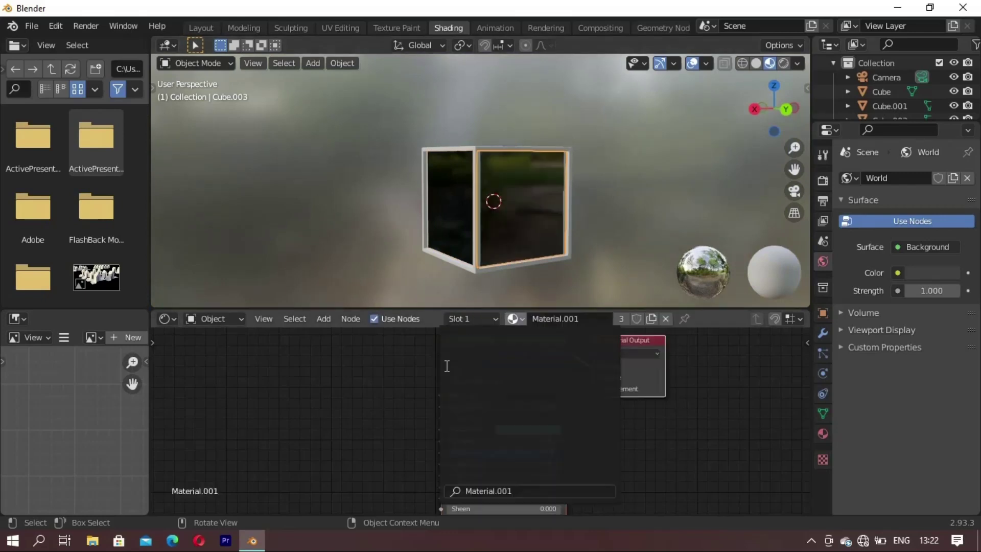
{"action": "middle_click_drag", "start_coordinate": [528, 235], "coordinate": [432, 219]}
{"action": "left_click", "coordinate": [440, 218]}
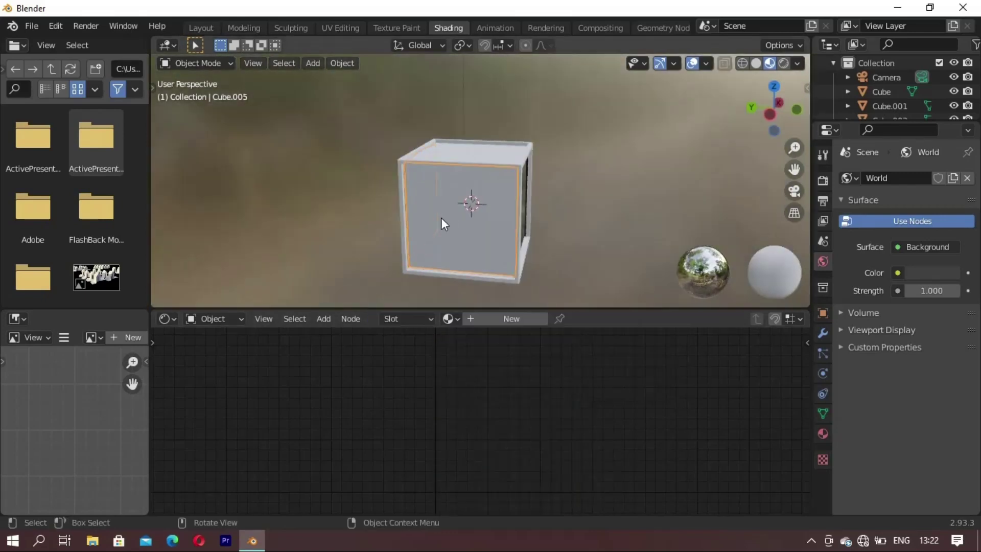
{"action": "left_click", "coordinate": [448, 319]}
{"action": "left_click", "coordinate": [448, 366]}
Assign Material.001 to the bottom panel Cube.004 and the top panel Cube.002
{"action": "mouse_move", "coordinate": [599, 167]}
{"action": "middle_mouse_down"}
{"action": "mouse_move", "coordinate": [445, 206]}
{"action": "mouse_move", "coordinate": [405, 178]}
{"action": "mouse_move", "coordinate": [544, 222]}
{"action": "mouse_move", "coordinate": [573, 149]}
{"action": "mouse_move", "coordinate": [520, 204]}
{"action": "middle_mouse_up"}
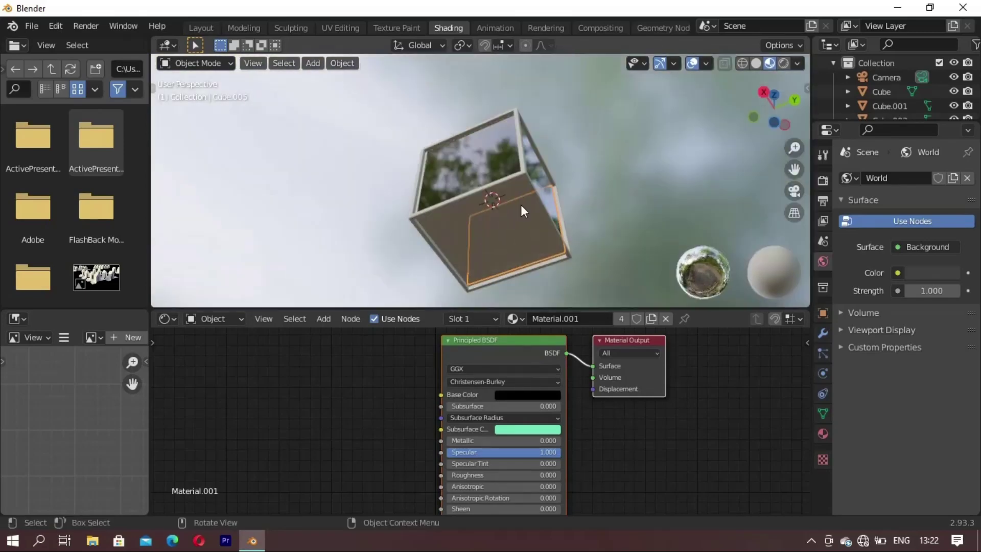
{"action": "left_click", "coordinate": [515, 219]}
{"action": "left_click", "coordinate": [448, 318]}
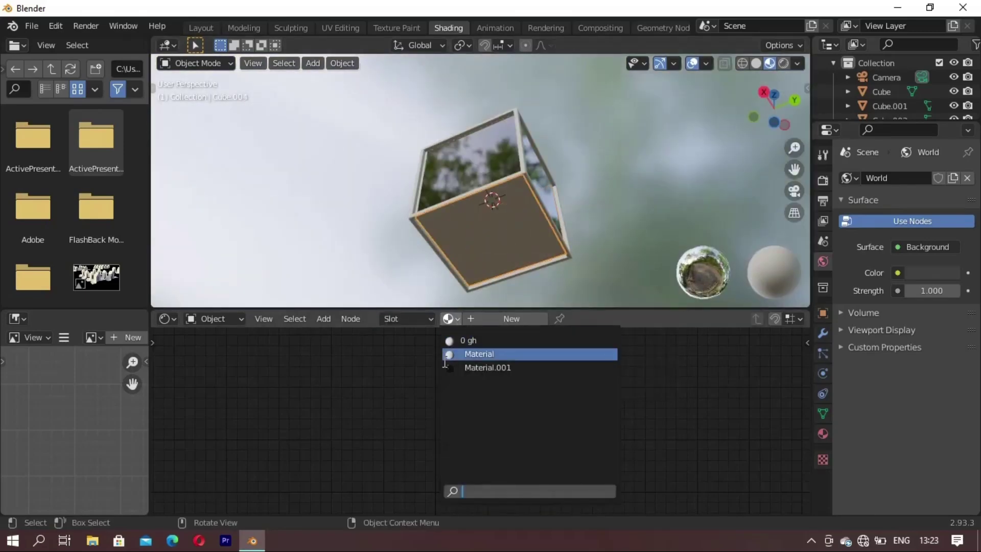
{"action": "left_click", "coordinate": [470, 366]}
{"action": "middle_click_drag", "start_coordinate": [510, 130], "coordinate": [485, 166]}
{"action": "left_click", "coordinate": [489, 146]}
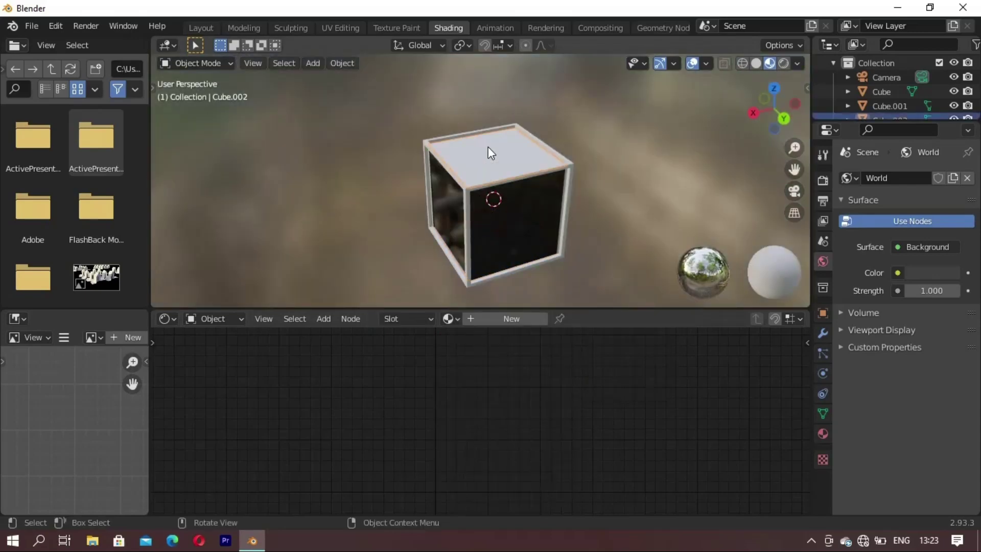
{"action": "left_click", "coordinate": [452, 317]}
{"action": "left_click", "coordinate": [487, 367]}
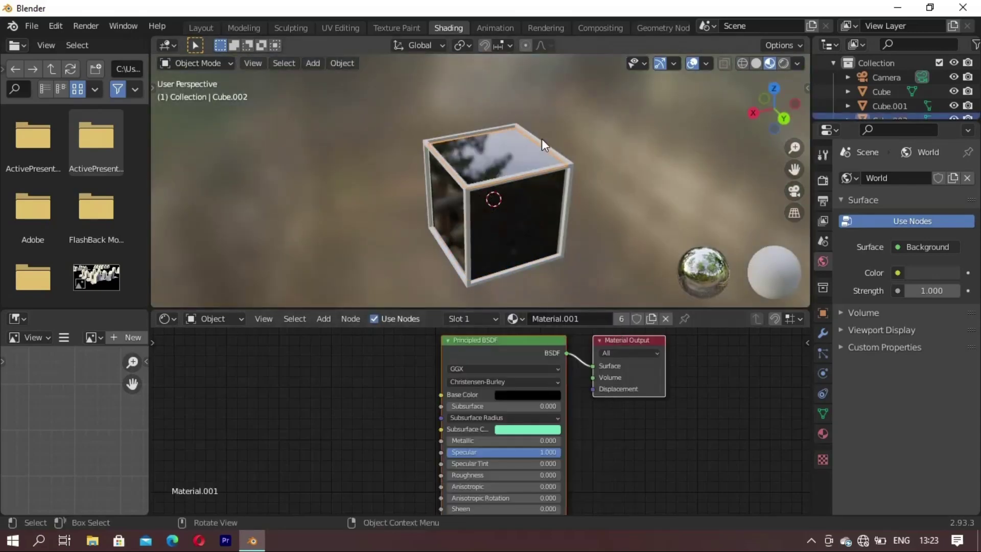
{"action": "mouse_move", "coordinate": [542, 139]}
{"action": "middle_mouse_down"}
{"action": "mouse_move", "coordinate": [502, 164]}
{"action": "mouse_move", "coordinate": [513, 139]}
{"action": "mouse_move", "coordinate": [624, 250]}
{"action": "mouse_move", "coordinate": [406, 236]}
{"action": "mouse_move", "coordinate": [462, 250]}
{"action": "mouse_move", "coordinate": [418, 200]}
{"action": "mouse_move", "coordinate": [697, 139]}
{"action": "middle_mouse_up"}
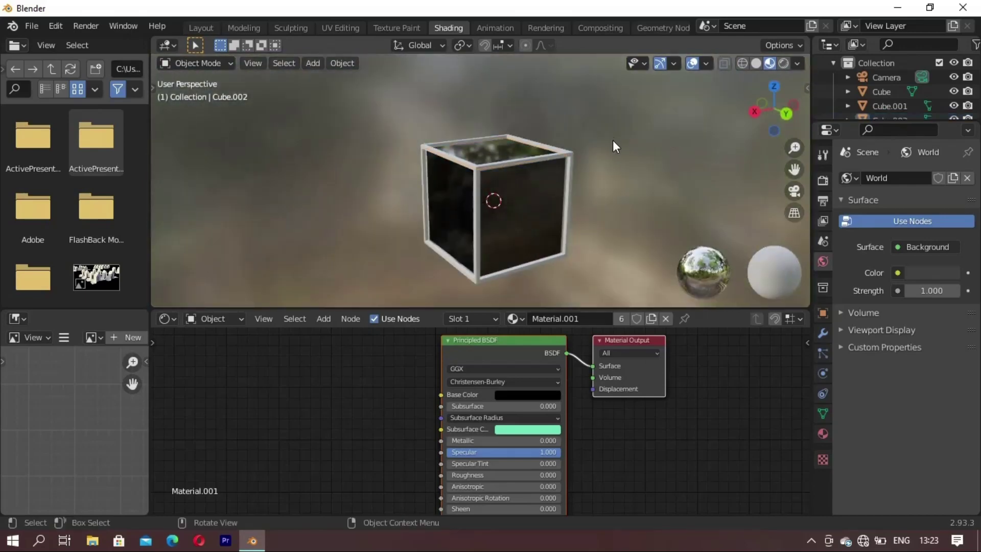
{"action": "mouse_move", "coordinate": [612, 140]}
{"action": "middle_mouse_down"}
{"action": "mouse_move", "coordinate": [499, 200]}
{"action": "mouse_move", "coordinate": [442, 201]}
{"action": "mouse_move", "coordinate": [503, 174]}
{"action": "mouse_move", "coordinate": [569, 200]}
{"action": "mouse_move", "coordinate": [549, 166]}
{"action": "mouse_move", "coordinate": [601, 175]}
{"action": "mouse_move", "coordinate": [669, 164]}
{"action": "middle_mouse_up"}
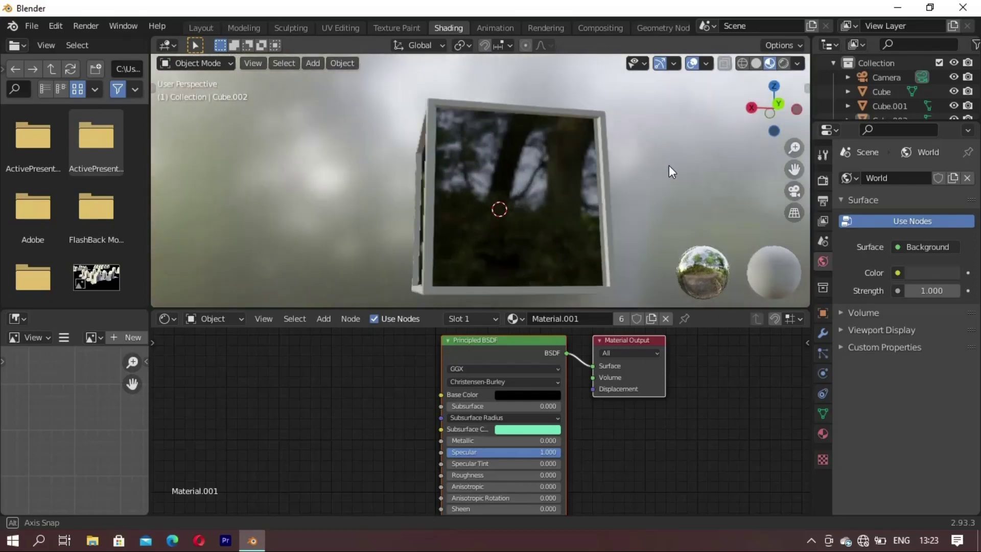
Create a new material named hj on the inner Cube
{"action": "left_click", "coordinate": [578, 111]}
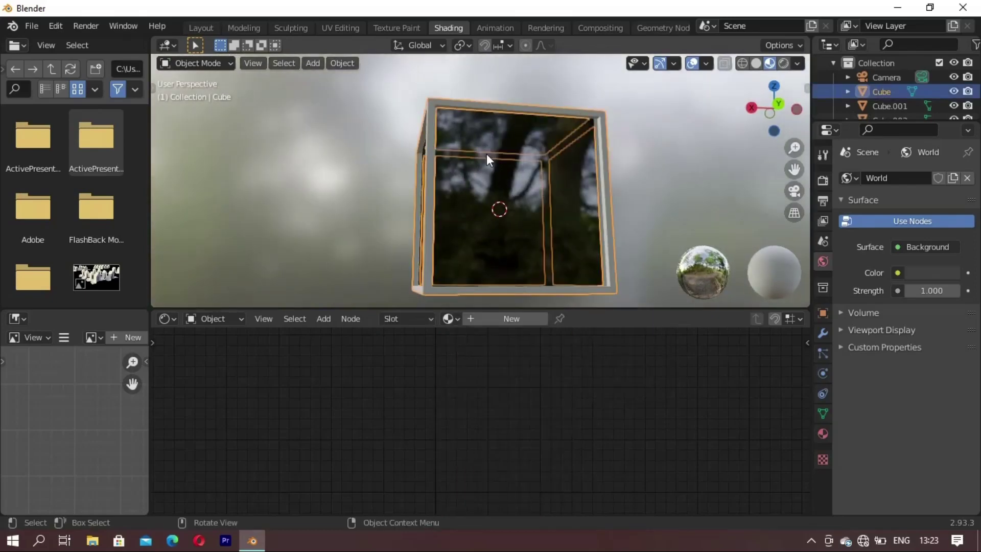
{"action": "left_click", "coordinate": [512, 318]}
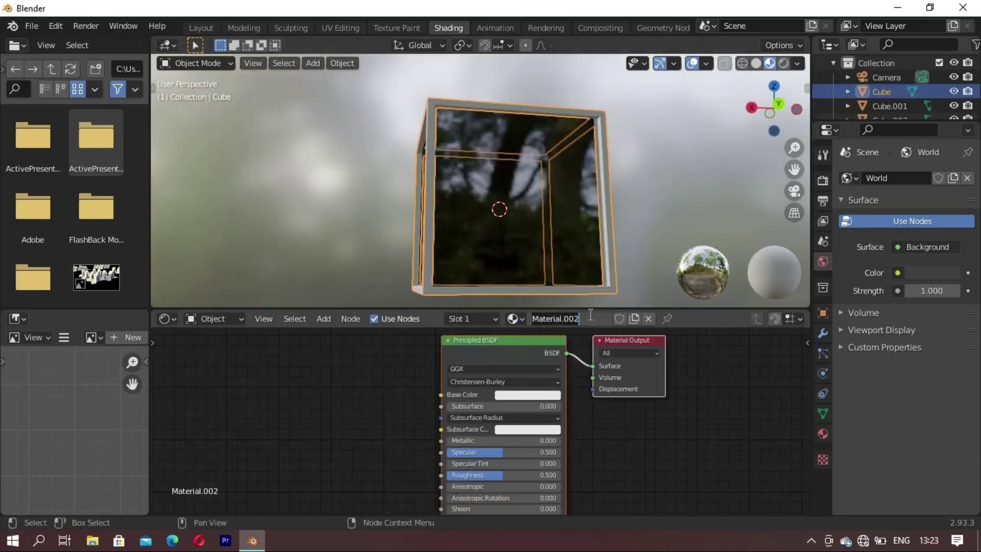
{"action": "key", "text": "ctrl+a"}
{"action": "key", "text": "BackSpace"}
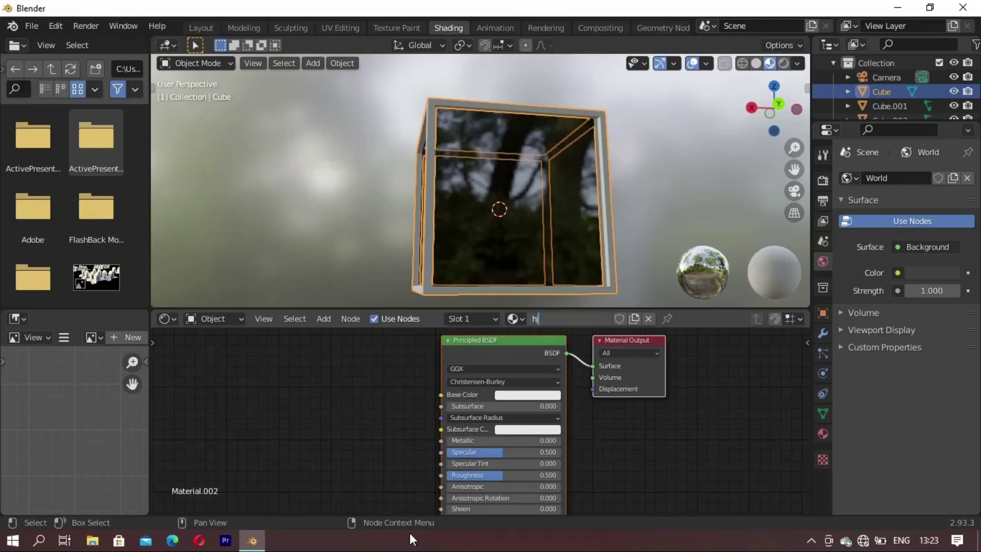
{"action": "key", "text": "Return"}
Give hj a deep red base colour and a red Subsurface Color
{"action": "left_click", "coordinate": [516, 395]}
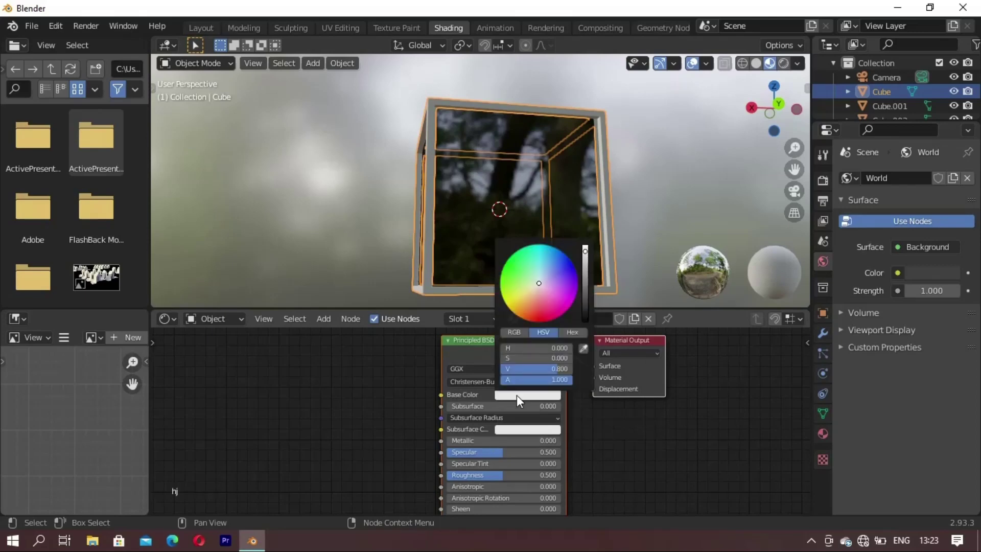
{"action": "mouse_move", "coordinate": [537, 282]}
{"action": "left_mouse_down"}
{"action": "mouse_move", "coordinate": [522, 307]}
{"action": "mouse_move", "coordinate": [536, 314]}
{"action": "left_mouse_up"}
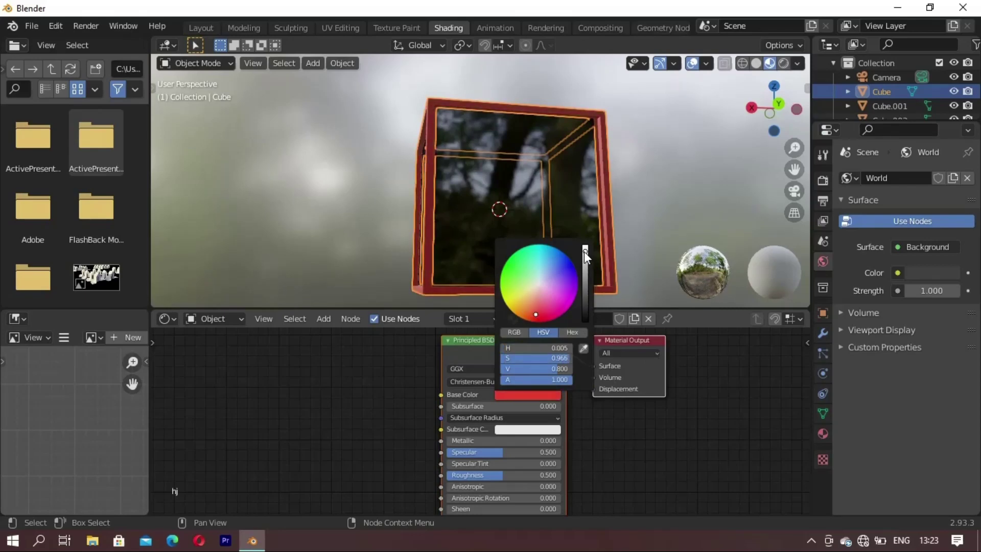
{"action": "mouse_move", "coordinate": [584, 251]}
{"action": "left_mouse_down"}
{"action": "mouse_move", "coordinate": [583, 317]}
{"action": "mouse_move", "coordinate": [607, 226]}
{"action": "left_mouse_up"}
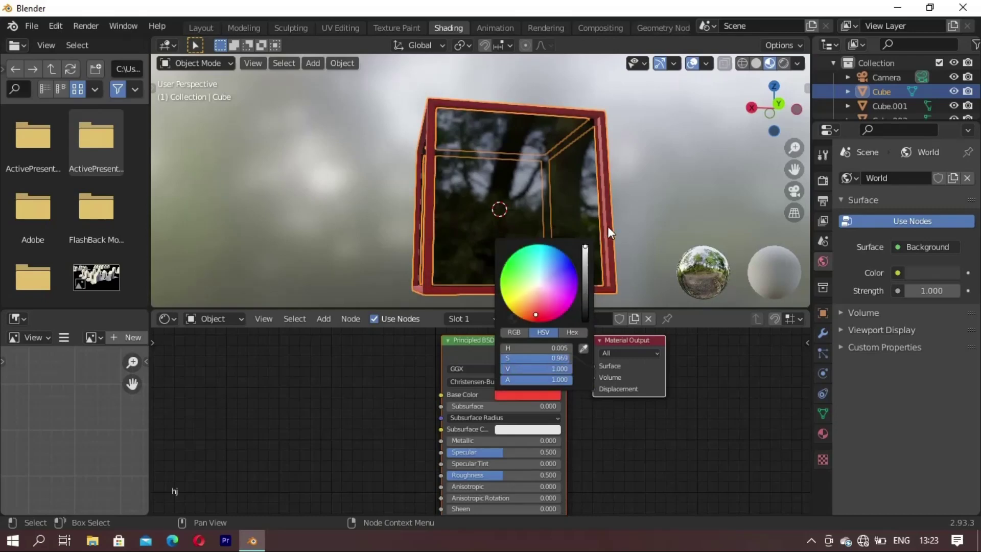
{"action": "left_click", "coordinate": [508, 428]}
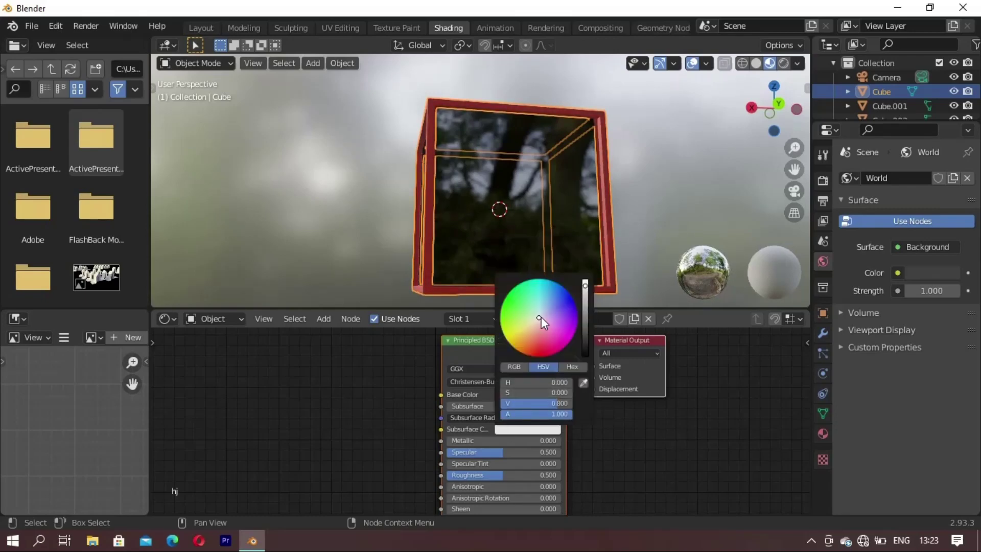
{"action": "left_click_drag", "start_coordinate": [541, 317], "coordinate": [539, 350]}
{"action": "mouse_move", "coordinate": [542, 289]}
{"action": "middle_mouse_down"}
{"action": "mouse_move", "coordinate": [513, 212]}
{"action": "mouse_move", "coordinate": [650, 120]}
{"action": "middle_mouse_up"}
{"action": "left_click", "coordinate": [650, 121]}
{"action": "mouse_move", "coordinate": [514, 118]}
{"action": "middle_mouse_down"}
{"action": "mouse_move", "coordinate": [427, 189]}
{"action": "mouse_move", "coordinate": [396, 152]}
{"action": "mouse_move", "coordinate": [464, 142]}
{"action": "middle_mouse_up"}
Change the base colour to yellow and set Subsurface 0.932 and Roughness 0.000
{"action": "left_click", "coordinate": [519, 394]}
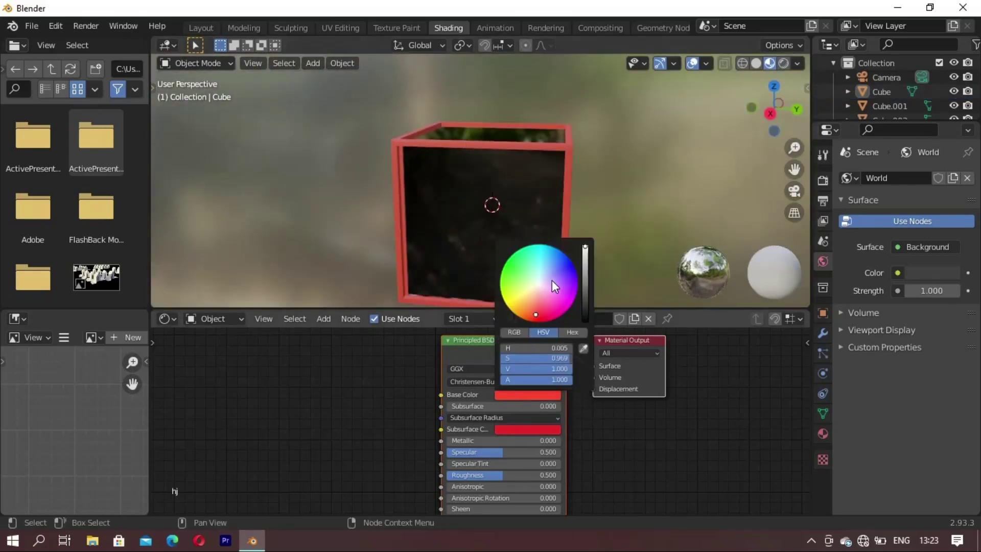
{"action": "mouse_move", "coordinate": [570, 301]}
{"action": "left_mouse_down"}
{"action": "mouse_move", "coordinate": [581, 303]}
{"action": "mouse_move", "coordinate": [542, 321]}
{"action": "left_mouse_up"}
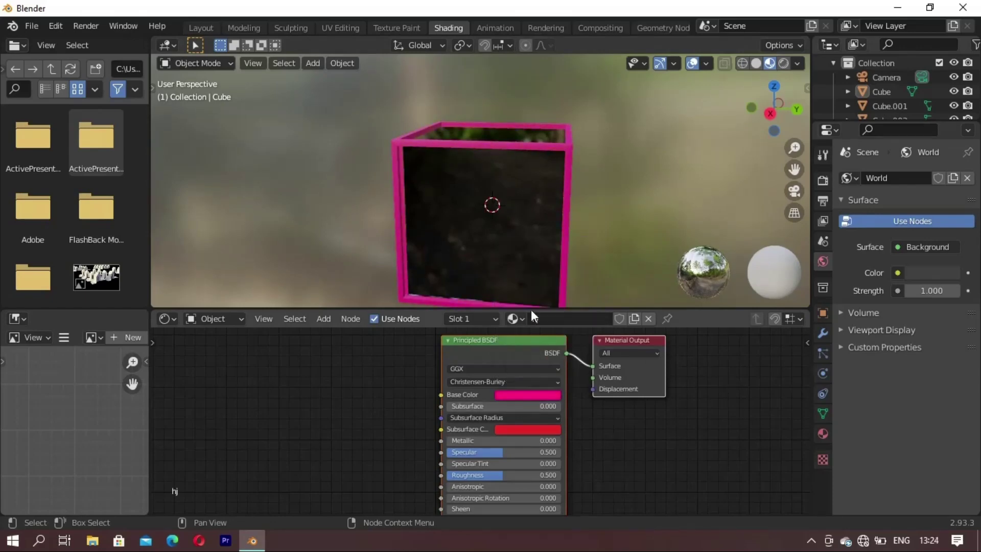
{"action": "mouse_move", "coordinate": [402, 127]}
{"action": "middle_mouse_down"}
{"action": "mouse_move", "coordinate": [541, 140]}
{"action": "mouse_move", "coordinate": [471, 158]}
{"action": "middle_mouse_up"}
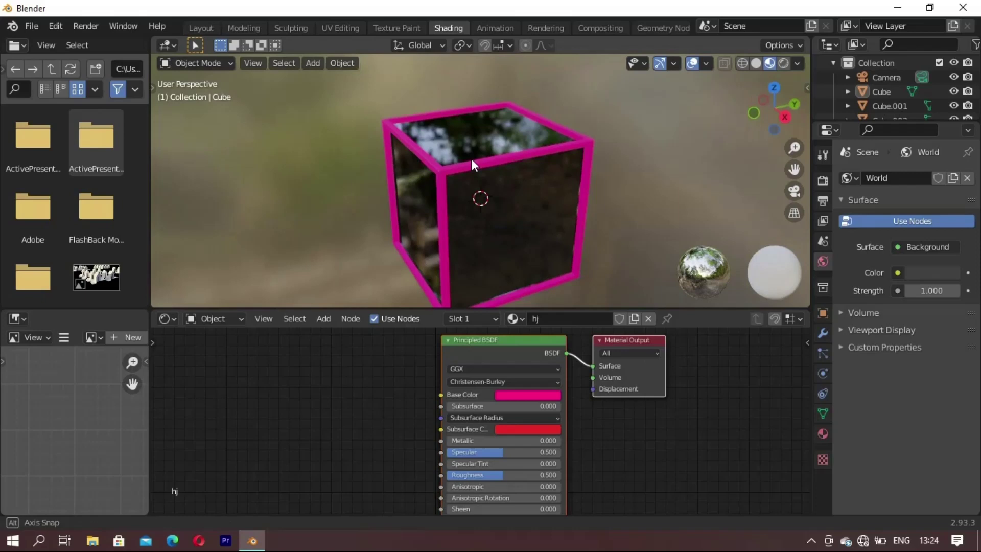
{"action": "left_click", "coordinate": [531, 395]}
{"action": "mouse_move", "coordinate": [541, 300]}
{"action": "left_mouse_down"}
{"action": "mouse_move", "coordinate": [492, 338]}
{"action": "mouse_move", "coordinate": [463, 324]}
{"action": "left_mouse_up"}
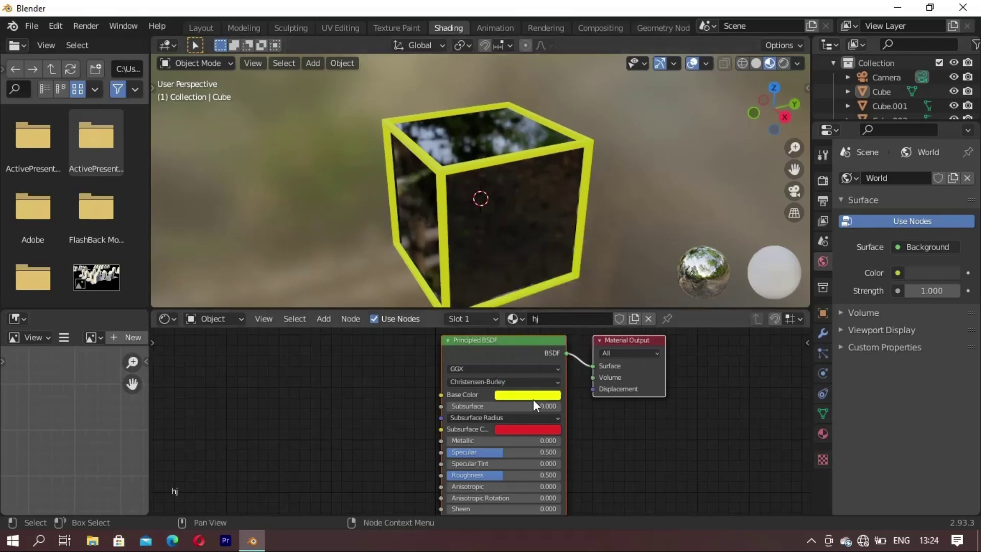
{"action": "left_click_drag", "start_coordinate": [453, 406], "coordinate": [566, 415]}
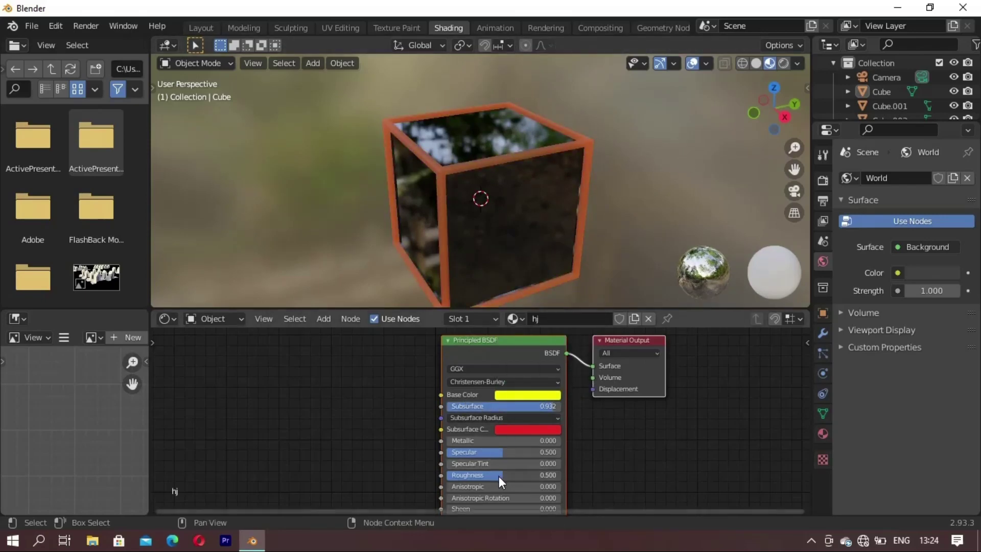
{"action": "mouse_move", "coordinate": [499, 476]}
{"action": "left_mouse_down"}
{"action": "mouse_move", "coordinate": [440, 464]}
{"action": "mouse_move", "coordinate": [539, 453]}
{"action": "mouse_move", "coordinate": [447, 424]}
{"action": "left_mouse_up"}
{"action": "mouse_move", "coordinate": [417, 223]}
{"action": "middle_mouse_down"}
{"action": "mouse_move", "coordinate": [532, 215]}
{"action": "mouse_move", "coordinate": [482, 171]}
{"action": "mouse_move", "coordinate": [564, 220]}
{"action": "mouse_move", "coordinate": [375, 155]}
{"action": "mouse_move", "coordinate": [397, 151]}
{"action": "middle_mouse_up"}
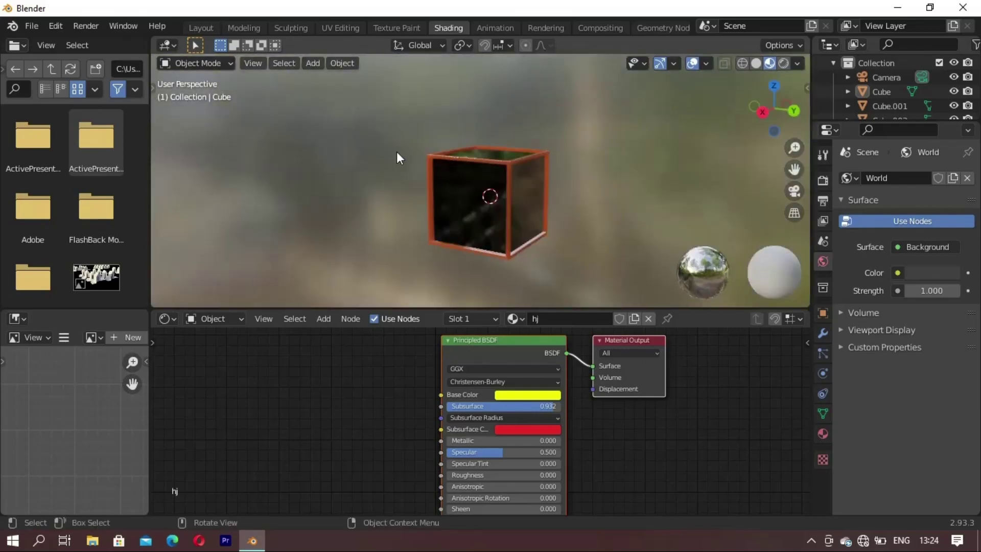
{"action": "mouse_move", "coordinate": [498, 211]}
{"action": "middle_mouse_down"}
{"action": "mouse_move", "coordinate": [557, 248]}
{"action": "mouse_move", "coordinate": [596, 204]}
{"action": "mouse_move", "coordinate": [465, 219]}
{"action": "mouse_move", "coordinate": [613, 217]}
{"action": "mouse_move", "coordinate": [619, 256]}
{"action": "mouse_move", "coordinate": [472, 223]}
{"action": "mouse_move", "coordinate": [596, 183]}
{"action": "mouse_move", "coordinate": [418, 184]}
{"action": "middle_mouse_up"}
{"action": "scroll", "coordinate": [516, 225], "scroll_direction": "up", "scroll_amount": 3}
Switch to the Layout workspace and view the cube in Material Preview shading
{"action": "left_click", "coordinate": [199, 27]}
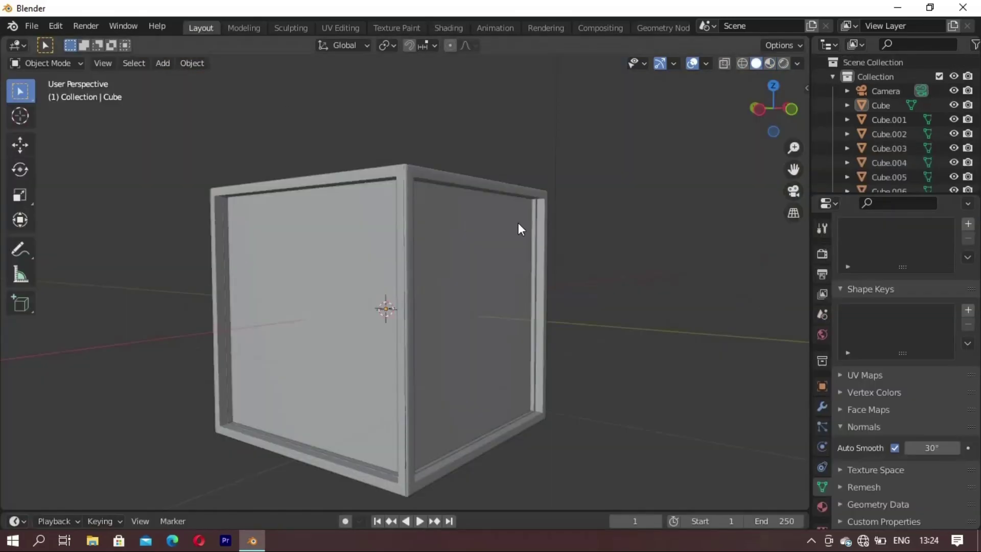
{"action": "scroll", "coordinate": [369, 326], "scroll_direction": "down", "scroll_amount": 5}
{"action": "mouse_move", "coordinate": [369, 326]}
{"action": "middle_mouse_down"}
{"action": "mouse_move", "coordinate": [546, 324]}
{"action": "mouse_move", "coordinate": [419, 311]}
{"action": "mouse_move", "coordinate": [460, 286]}
{"action": "mouse_move", "coordinate": [303, 223]}
{"action": "mouse_move", "coordinate": [351, 292]}
{"action": "mouse_move", "coordinate": [565, 281]}
{"action": "mouse_move", "coordinate": [505, 291]}
{"action": "middle_mouse_up"}
{"action": "left_click", "coordinate": [770, 63]}
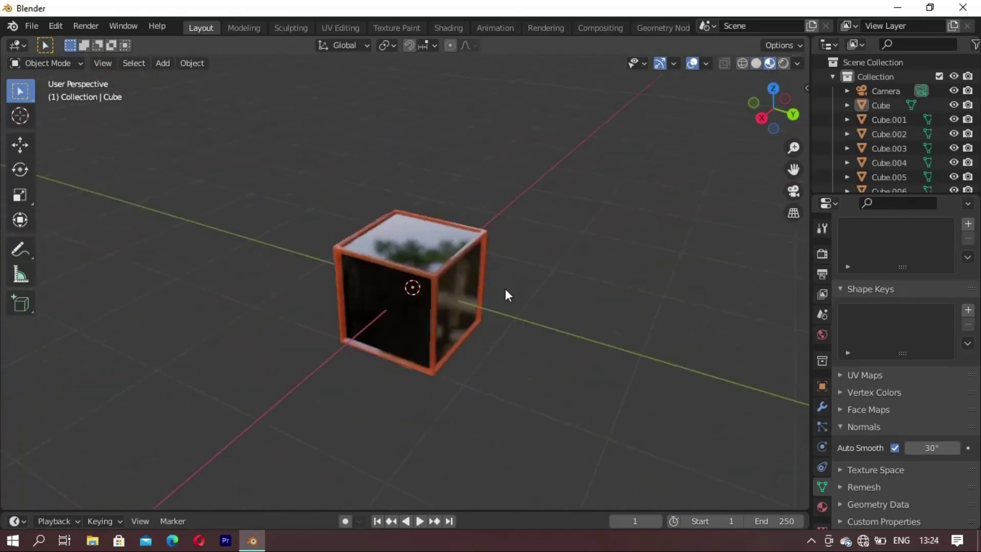
{"action": "scroll", "coordinate": [445, 279], "scroll_direction": "up", "scroll_amount": 3}
{"action": "mouse_move", "coordinate": [327, 296]}
{"action": "middle_mouse_down"}
{"action": "mouse_move", "coordinate": [407, 350]}
{"action": "mouse_move", "coordinate": [521, 294]}
{"action": "mouse_move", "coordinate": [722, 284]}
{"action": "mouse_move", "coordinate": [285, 355]}
{"action": "mouse_move", "coordinate": [504, 333]}
{"action": "mouse_move", "coordinate": [531, 385]}
{"action": "mouse_move", "coordinate": [566, 350]}
{"action": "middle_mouse_up"}
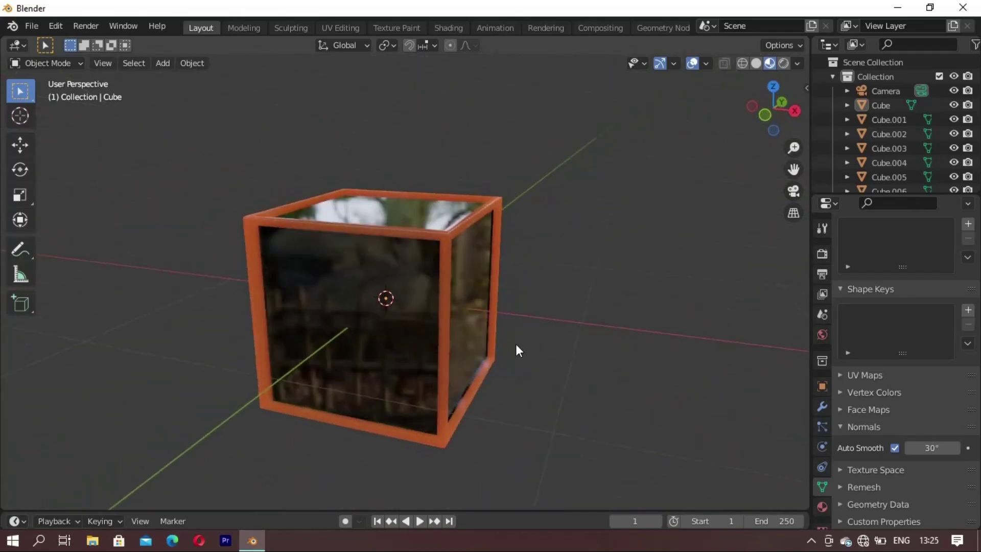
{"action": "mouse_move", "coordinate": [375, 363]}
{"action": "middle_mouse_down"}
{"action": "mouse_move", "coordinate": [430, 341]}
{"action": "mouse_move", "coordinate": [533, 366]}
{"action": "mouse_move", "coordinate": [373, 379]}
{"action": "mouse_move", "coordinate": [265, 371]}
{"action": "mouse_move", "coordinate": [450, 320]}
{"action": "mouse_move", "coordinate": [329, 356]}
{"action": "mouse_move", "coordinate": [235, 340]}
{"action": "middle_mouse_up"}
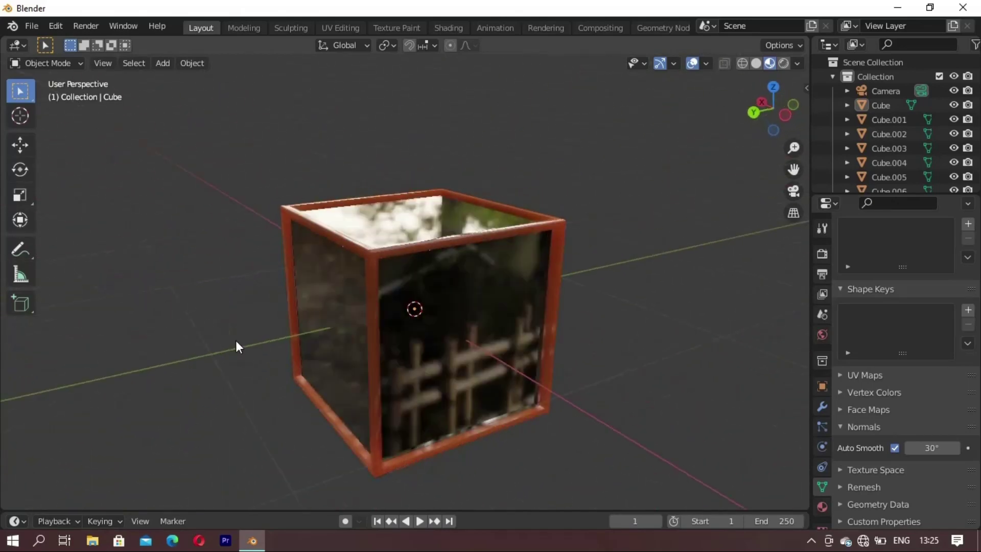
{"action": "mouse_move", "coordinate": [335, 339]}
{"action": "middle_mouse_down"}
{"action": "mouse_move", "coordinate": [440, 354]}
{"action": "mouse_move", "coordinate": [394, 368]}
{"action": "mouse_move", "coordinate": [425, 337]}
{"action": "mouse_move", "coordinate": [498, 349]}
{"action": "mouse_move", "coordinate": [637, 339]}
{"action": "mouse_move", "coordinate": [453, 329]}
{"action": "mouse_move", "coordinate": [550, 314]}
{"action": "mouse_move", "coordinate": [569, 360]}
{"action": "mouse_move", "coordinate": [448, 299]}
{"action": "mouse_move", "coordinate": [571, 190]}
{"action": "mouse_move", "coordinate": [537, 302]}
{"action": "mouse_move", "coordinate": [434, 346]}
{"action": "mouse_move", "coordinate": [453, 333]}
{"action": "mouse_move", "coordinate": [351, 332]}
{"action": "mouse_move", "coordinate": [367, 311]}
{"action": "middle_mouse_up"}
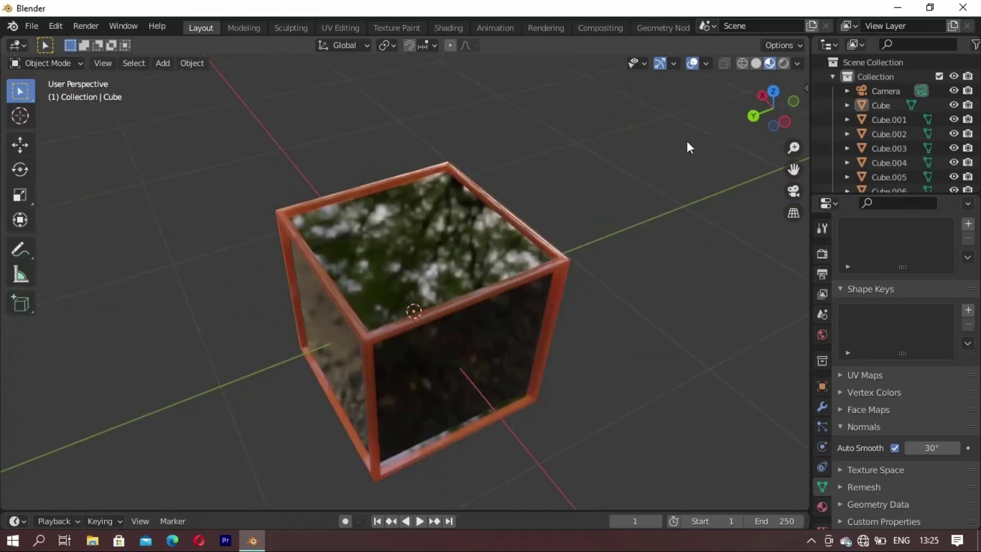
Check the cube in Rendered shading, return to Material Preview, and split the 3D view in two
{"action": "left_click", "coordinate": [783, 62]}
{"action": "mouse_move", "coordinate": [438, 352]}
{"action": "middle_mouse_down"}
{"action": "mouse_move", "coordinate": [427, 383]}
{"action": "mouse_move", "coordinate": [328, 350]}
{"action": "mouse_move", "coordinate": [259, 351]}
{"action": "mouse_move", "coordinate": [473, 362]}
{"action": "mouse_move", "coordinate": [367, 379]}
{"action": "mouse_move", "coordinate": [305, 345]}
{"action": "mouse_move", "coordinate": [321, 309]}
{"action": "mouse_move", "coordinate": [424, 366]}
{"action": "mouse_move", "coordinate": [516, 368]}
{"action": "mouse_move", "coordinate": [475, 379]}
{"action": "mouse_move", "coordinate": [214, 377]}
{"action": "mouse_move", "coordinate": [449, 396]}
{"action": "mouse_move", "coordinate": [323, 352]}
{"action": "mouse_move", "coordinate": [366, 332]}
{"action": "mouse_move", "coordinate": [494, 315]}
{"action": "middle_mouse_up"}
{"action": "left_click", "coordinate": [771, 64]}
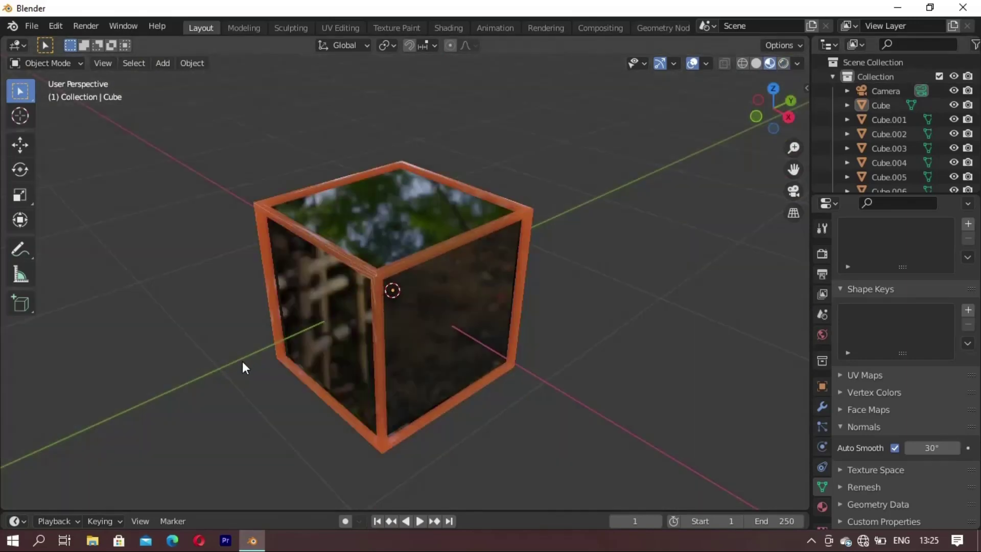
{"action": "mouse_move", "coordinate": [242, 360]}
{"action": "middle_mouse_down"}
{"action": "mouse_move", "coordinate": [307, 337]}
{"action": "mouse_move", "coordinate": [580, 316]}
{"action": "mouse_move", "coordinate": [396, 326]}
{"action": "mouse_move", "coordinate": [396, 371]}
{"action": "mouse_move", "coordinate": [347, 384]}
{"action": "mouse_move", "coordinate": [279, 309]}
{"action": "mouse_move", "coordinate": [407, 303]}
{"action": "mouse_move", "coordinate": [322, 333]}
{"action": "mouse_move", "coordinate": [427, 342]}
{"action": "mouse_move", "coordinate": [496, 320]}
{"action": "mouse_move", "coordinate": [390, 362]}
{"action": "mouse_move", "coordinate": [431, 355]}
{"action": "mouse_move", "coordinate": [410, 335]}
{"action": "mouse_move", "coordinate": [284, 341]}
{"action": "mouse_move", "coordinate": [356, 350]}
{"action": "mouse_move", "coordinate": [184, 329]}
{"action": "mouse_move", "coordinate": [205, 317]}
{"action": "mouse_move", "coordinate": [379, 329]}
{"action": "mouse_move", "coordinate": [444, 317]}
{"action": "middle_mouse_up"}
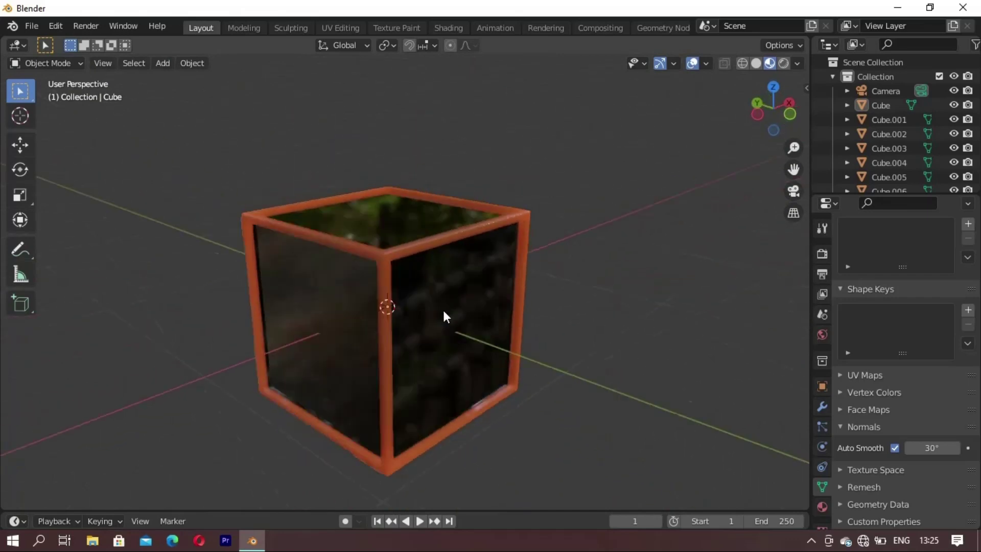
{"action": "scroll", "coordinate": [443, 354], "scroll_direction": "down", "scroll_amount": 3}
{"action": "scroll", "coordinate": [471, 357], "scroll_direction": "down", "scroll_amount": 4}
{"action": "mouse_move", "coordinate": [471, 357]}
{"action": "middle_mouse_down"}
{"action": "mouse_move", "coordinate": [257, 359]}
{"action": "mouse_move", "coordinate": [406, 331]}
{"action": "middle_mouse_up"}
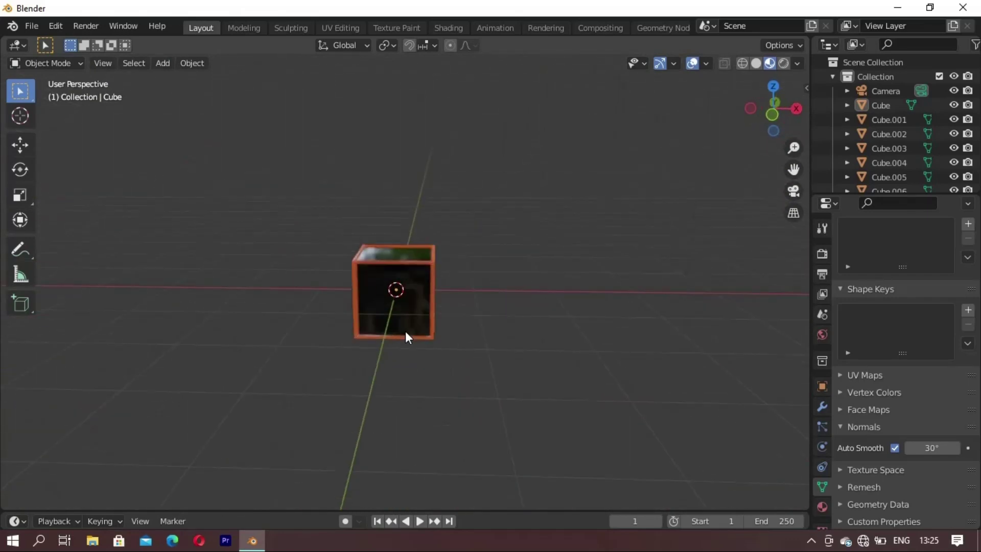
{"action": "mouse_move", "coordinate": [765, 55]}
{"action": "left_mouse_down"}
{"action": "mouse_move", "coordinate": [806, 45]}
{"action": "mouse_move", "coordinate": [384, 122]}
{"action": "left_mouse_up"}
Set the right viewport to Rendered shading and look through the scene camera (Numpad 0)
{"action": "left_click", "coordinate": [783, 62]}
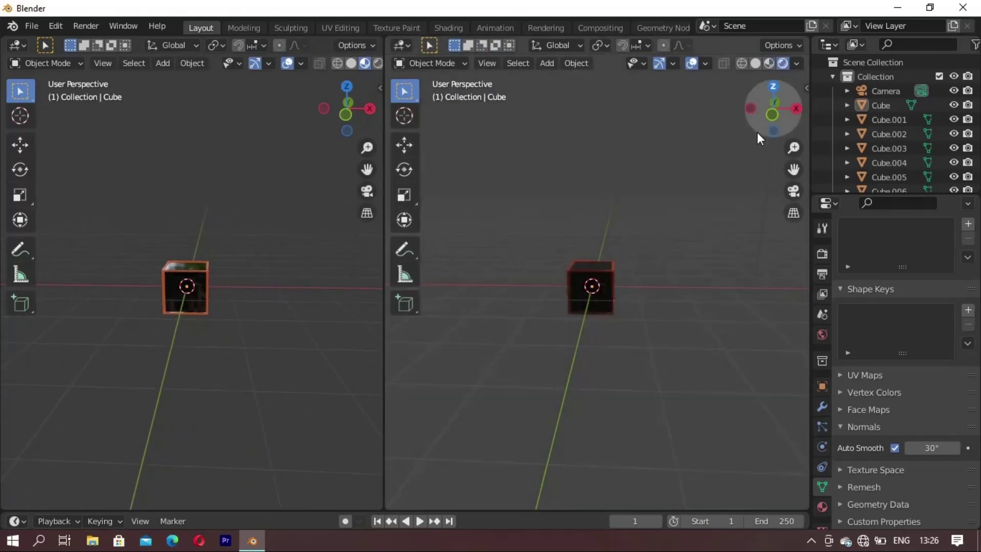
{"action": "scroll", "coordinate": [620, 286], "scroll_direction": "up", "scroll_amount": 3}
{"action": "mouse_move", "coordinate": [620, 286]}
{"action": "middle_mouse_down"}
{"action": "mouse_move", "coordinate": [587, 336]}
{"action": "mouse_move", "coordinate": [524, 324]}
{"action": "middle_mouse_up"}
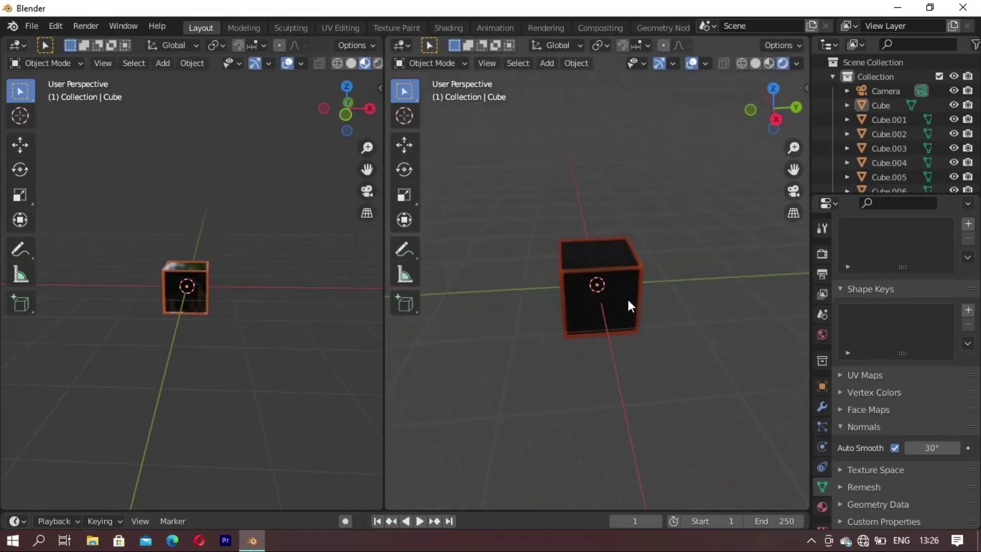
{"action": "scroll", "coordinate": [639, 333], "scroll_direction": "down", "scroll_amount": 3}
{"action": "scroll", "coordinate": [589, 318], "scroll_direction": "down", "scroll_amount": 3}
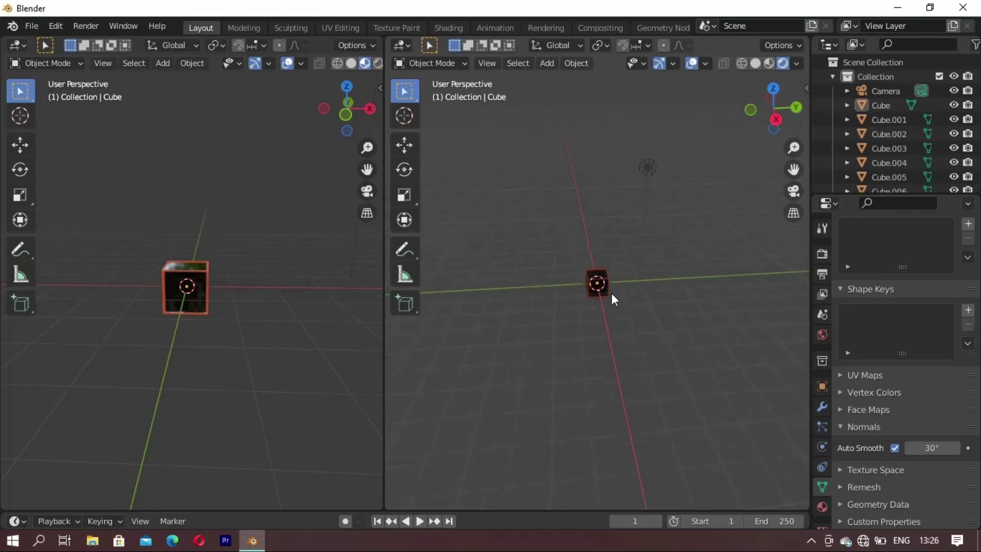
{"action": "key", "text": "KP_0"}
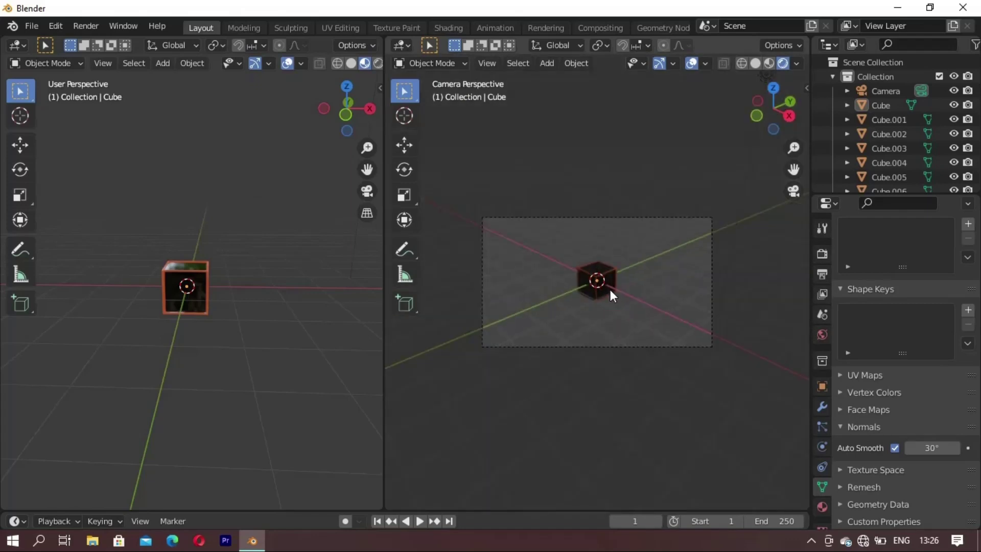
{"action": "key", "text": "t"}
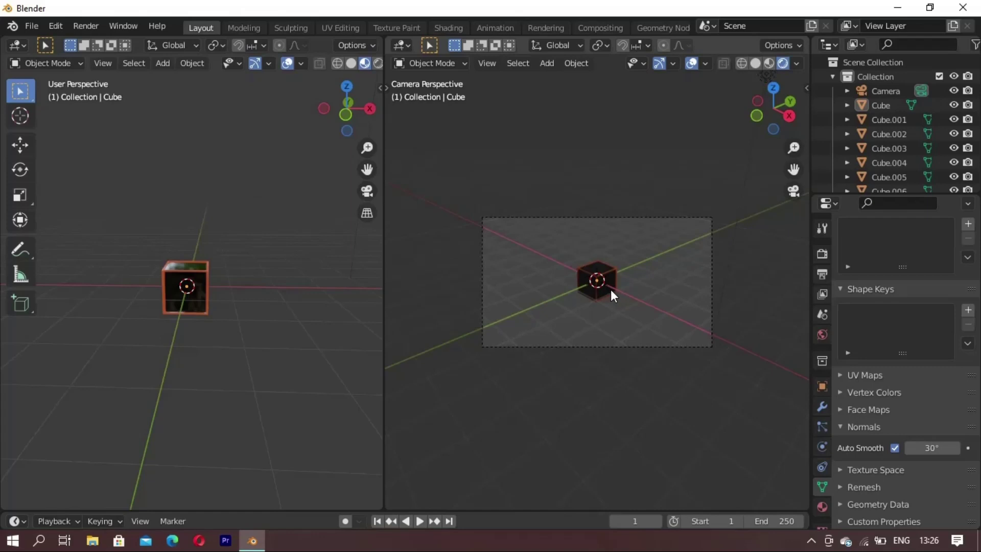
Lock the camera to the view in the N panel and reframe the cube with the camera
{"action": "key", "text": "n"}
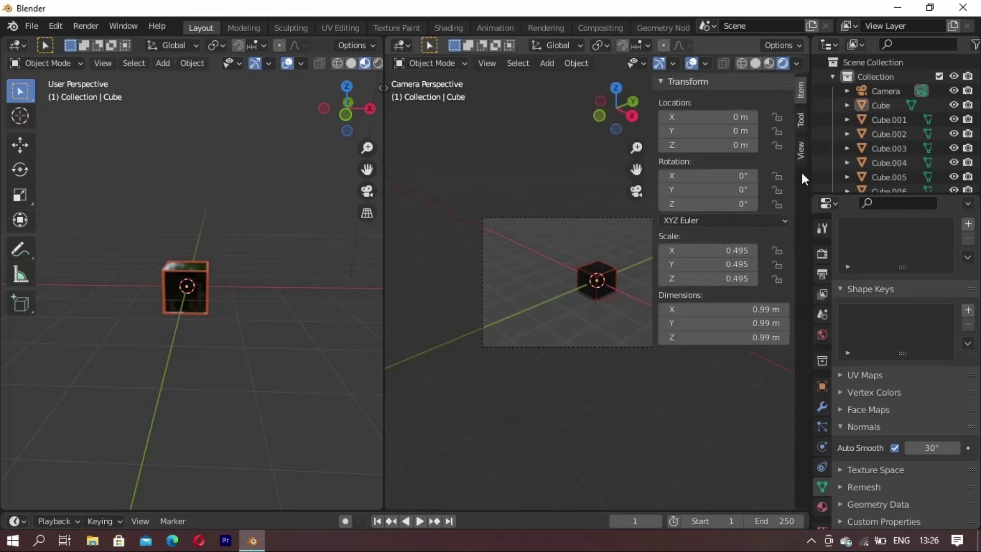
{"action": "left_click", "coordinate": [801, 151]}
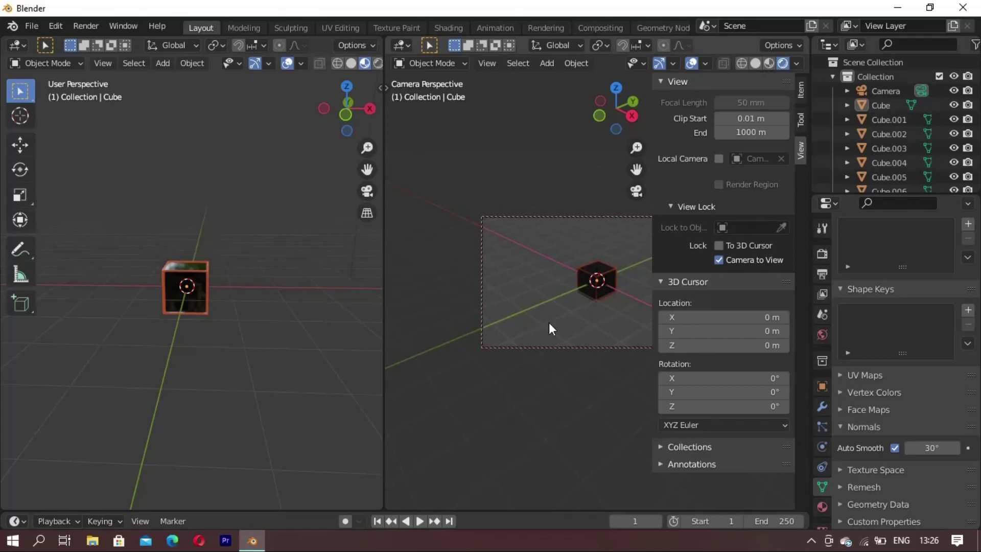
{"action": "key", "text": "n"}
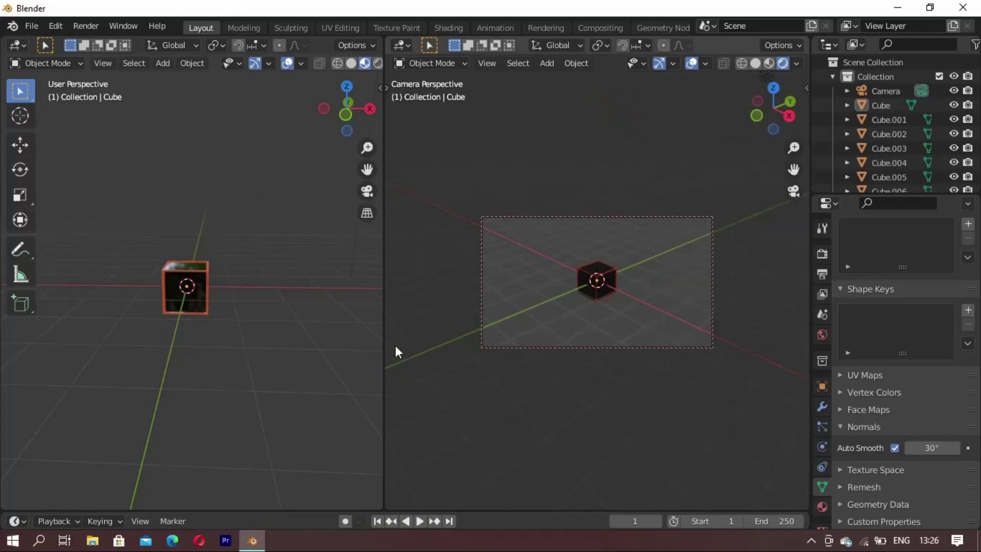
{"action": "left_click_drag", "start_coordinate": [384, 339], "coordinate": [566, 343]}
{"action": "mouse_move", "coordinate": [707, 307]}
{"action": "middle_mouse_down"}
{"action": "mouse_move", "coordinate": [682, 281]}
{"action": "mouse_move", "coordinate": [633, 283]}
{"action": "mouse_move", "coordinate": [715, 295]}
{"action": "middle_mouse_up"}
{"action": "mouse_move", "coordinate": [369, 310]}
{"action": "middle_mouse_down"}
{"action": "mouse_move", "coordinate": [421, 335]}
{"action": "mouse_move", "coordinate": [230, 354]}
{"action": "middle_mouse_up"}
Add a plane and scale it up into a large floor under the crate
{"action": "key", "text": "shift+a"}
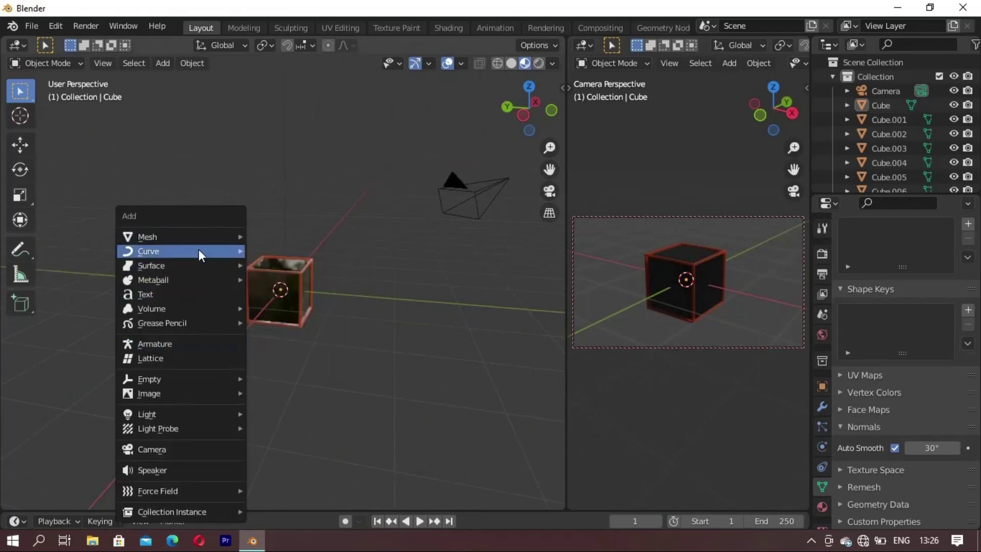
{"action": "left_click", "coordinate": [280, 236]}
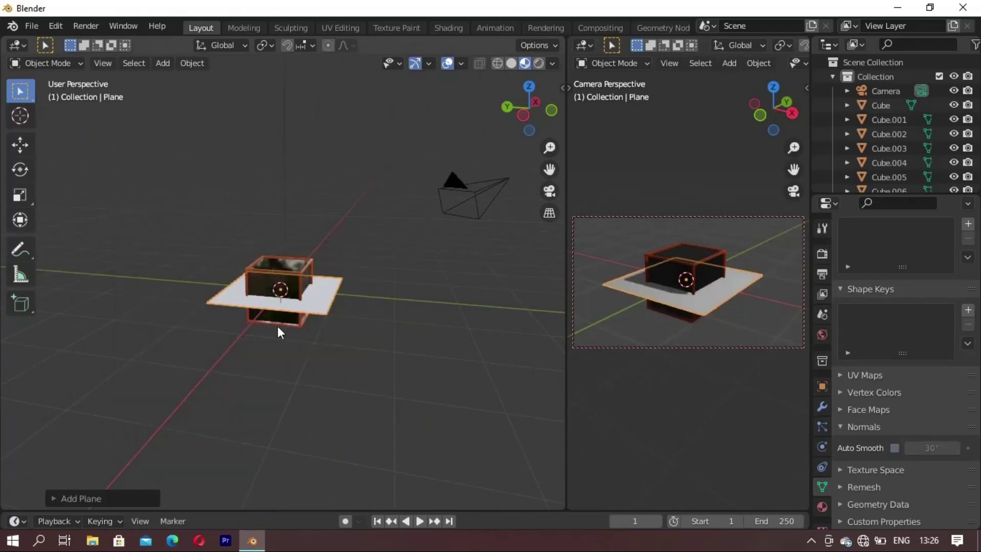
{"action": "key", "text": "s"}
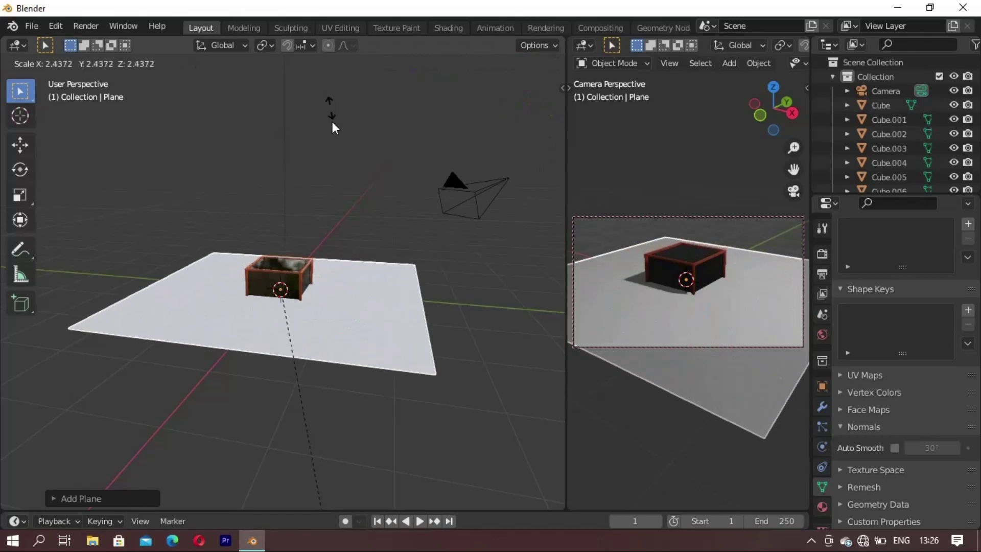
{"action": "left_click", "coordinate": [340, 239]}
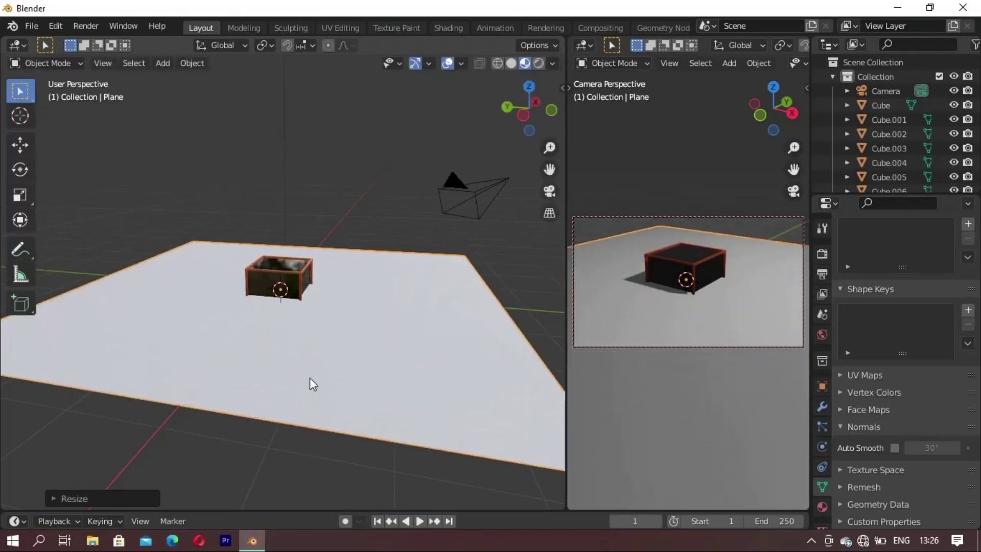
{"action": "mouse_move", "coordinate": [176, 432]}
{"action": "middle_mouse_down"}
{"action": "mouse_move", "coordinate": [242, 413]}
{"action": "mouse_move", "coordinate": [246, 368]}
{"action": "mouse_move", "coordinate": [205, 418]}
{"action": "middle_mouse_up"}
Cancel the plane's Z move, hide the floor plane and box-select all crate parts
{"action": "key", "text": "g"}
{"action": "key", "text": "z"}
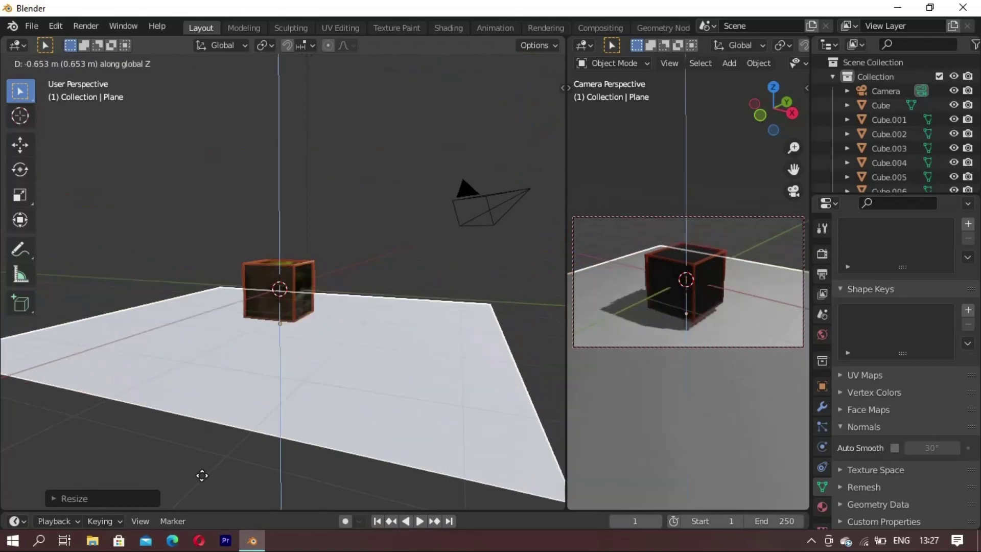
{"action": "key", "text": "Escape"}
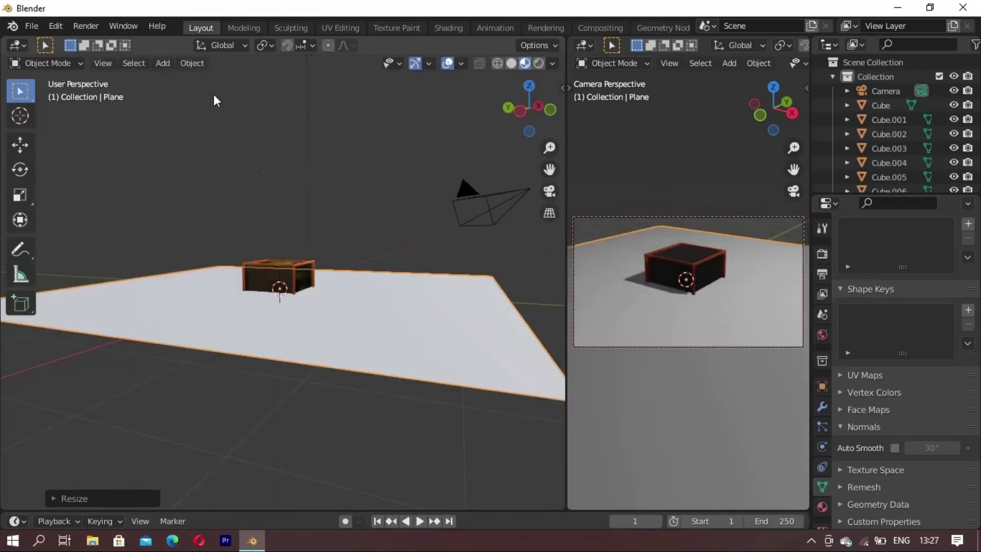
{"action": "key", "text": "Delete"}
{"action": "left_click_drag", "start_coordinate": [214, 218], "coordinate": [357, 379]}
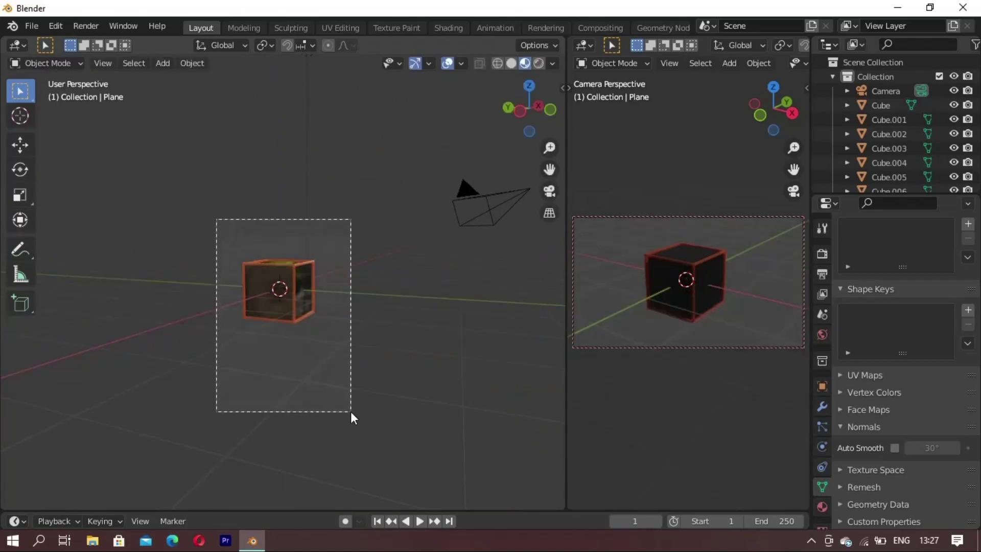
{"action": "mouse_move", "coordinate": [356, 379]}
{"action": "middle_mouse_down"}
{"action": "mouse_move", "coordinate": [298, 383]}
{"action": "mouse_move", "coordinate": [223, 193]}
{"action": "middle_mouse_up"}
{"action": "left_click_drag", "start_coordinate": [223, 193], "coordinate": [397, 437]}
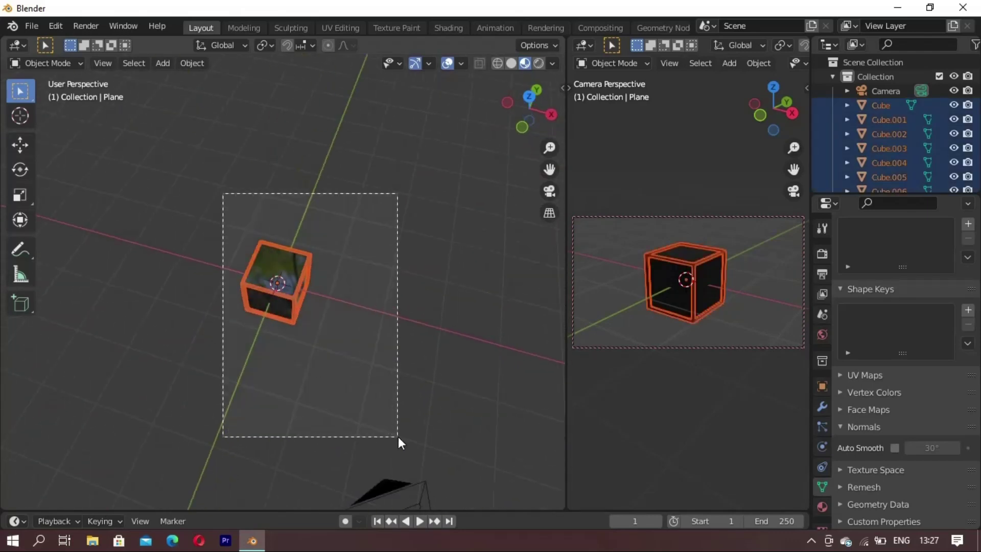
{"action": "mouse_move", "coordinate": [401, 416]}
{"action": "middle_mouse_down"}
{"action": "mouse_move", "coordinate": [346, 212]}
{"action": "mouse_move", "coordinate": [234, 307]}
{"action": "middle_mouse_up"}
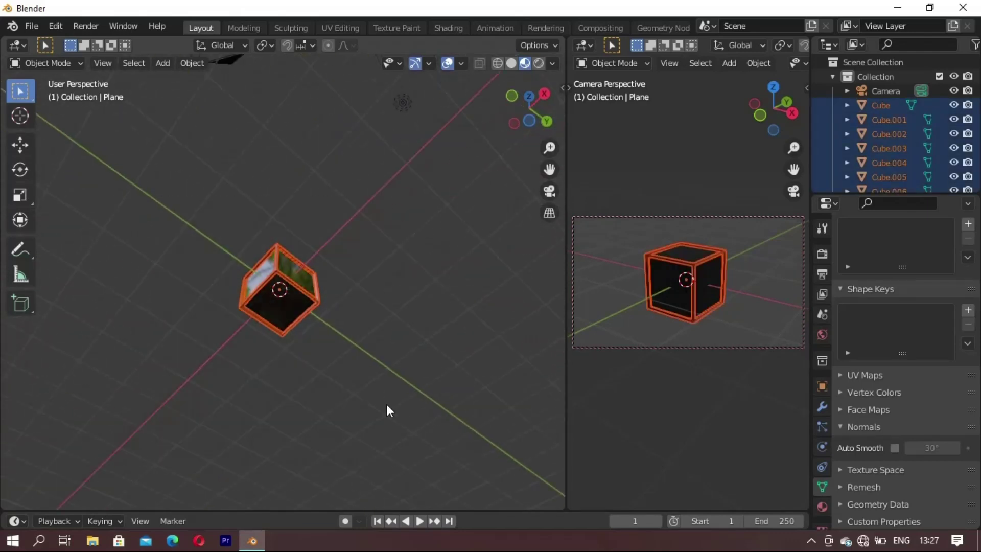
{"action": "mouse_move", "coordinate": [386, 403]}
{"action": "middle_mouse_down"}
{"action": "mouse_move", "coordinate": [352, 280]}
{"action": "mouse_move", "coordinate": [400, 281]}
{"action": "middle_mouse_up"}
Raise the crate along Z, deselect it and unhide the floor plane with Alt+H
{"action": "key", "text": "g"}
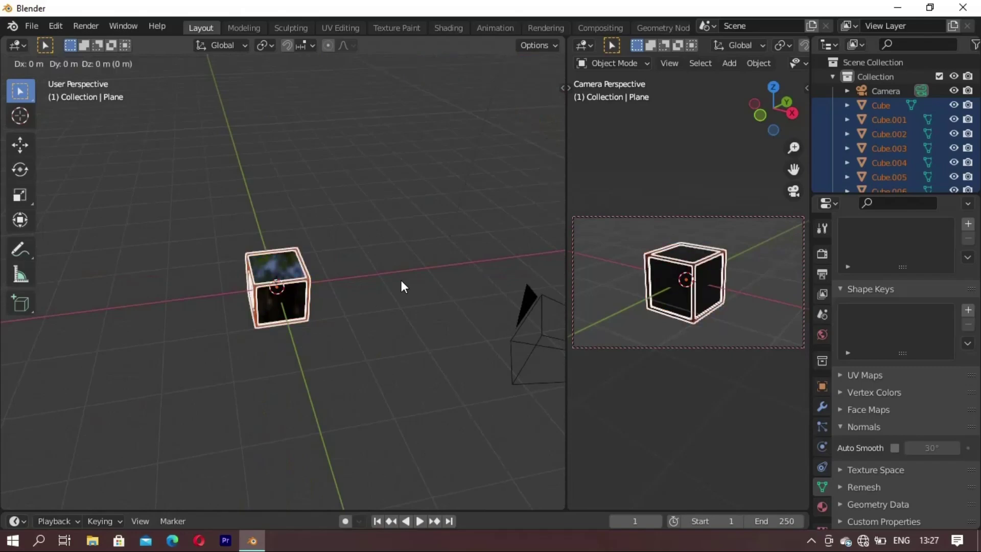
{"action": "key", "text": "z"}
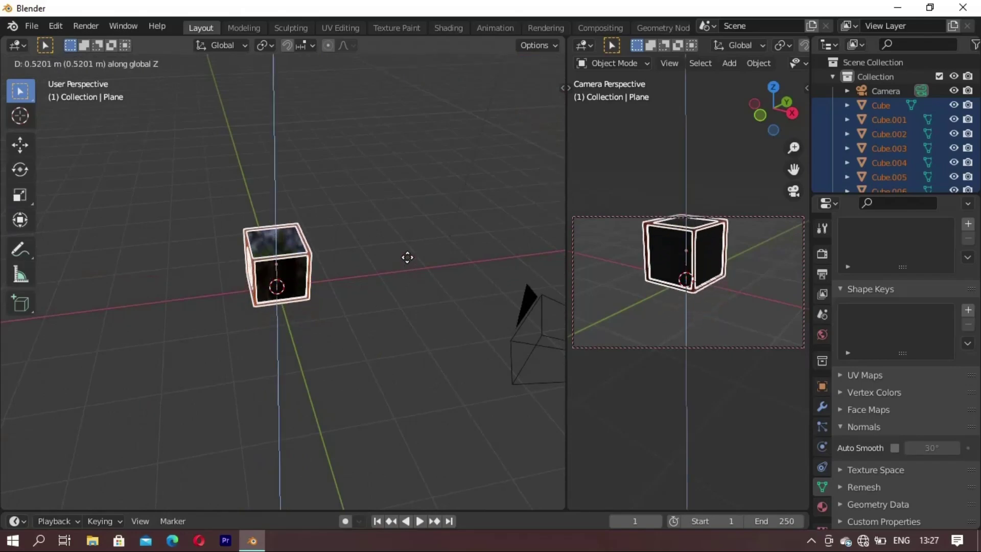
{"action": "left_click", "coordinate": [407, 257]}
{"action": "mouse_move", "coordinate": [287, 339]}
{"action": "middle_mouse_down"}
{"action": "mouse_move", "coordinate": [378, 314]}
{"action": "mouse_move", "coordinate": [337, 327]}
{"action": "middle_mouse_up"}
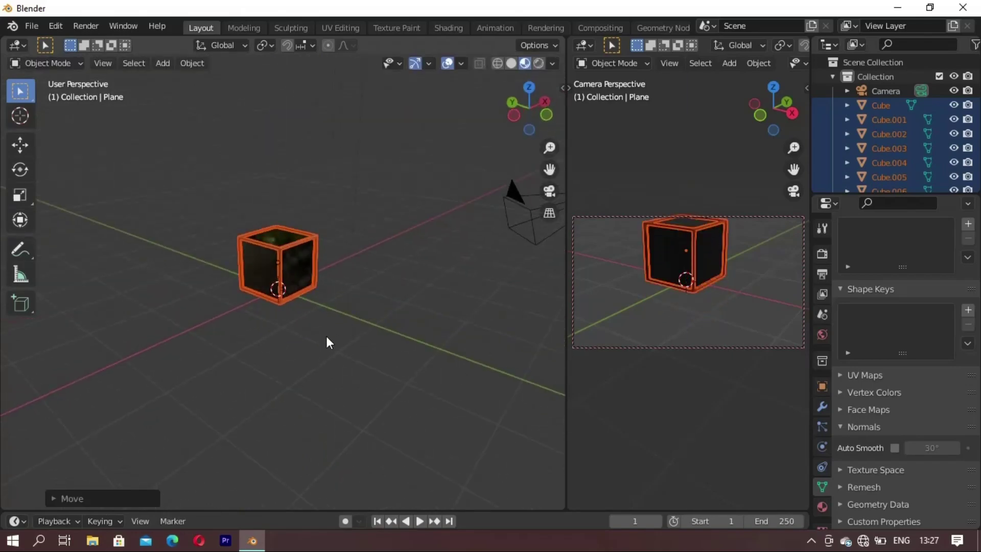
{"action": "right_click", "coordinate": [329, 342]}
{"action": "left_click", "coordinate": [376, 329]}
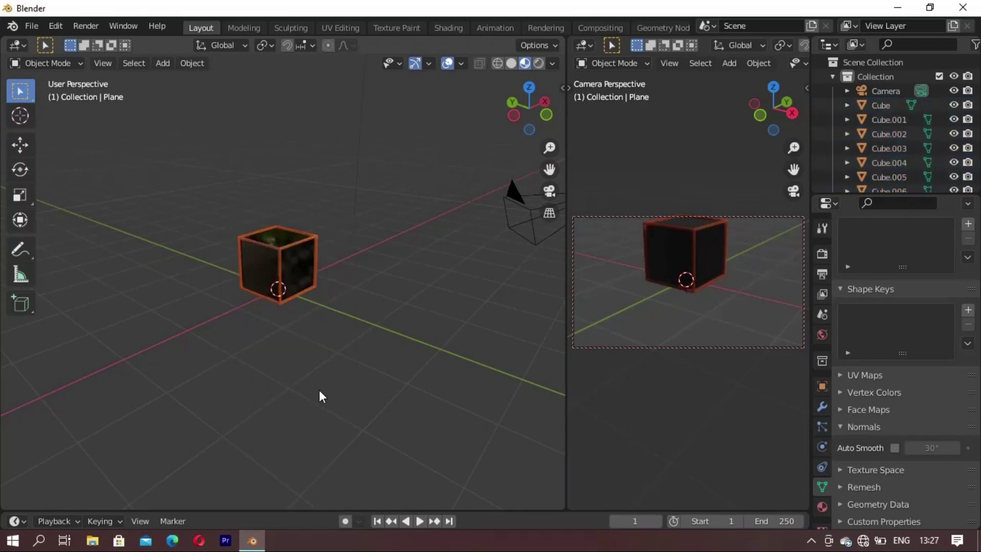
{"action": "key", "text": "alt+h"}
{"action": "mouse_move", "coordinate": [319, 391]}
{"action": "middle_mouse_down"}
{"action": "mouse_move", "coordinate": [201, 424]}
{"action": "mouse_move", "coordinate": [132, 400]}
{"action": "mouse_move", "coordinate": [239, 339]}
{"action": "mouse_move", "coordinate": [335, 346]}
{"action": "mouse_move", "coordinate": [218, 336]}
{"action": "mouse_move", "coordinate": [184, 302]}
{"action": "mouse_move", "coordinate": [317, 280]}
{"action": "mouse_move", "coordinate": [300, 309]}
{"action": "middle_mouse_up"}
{"action": "middle_click_drag", "start_coordinate": [194, 345], "coordinate": [362, 349]}
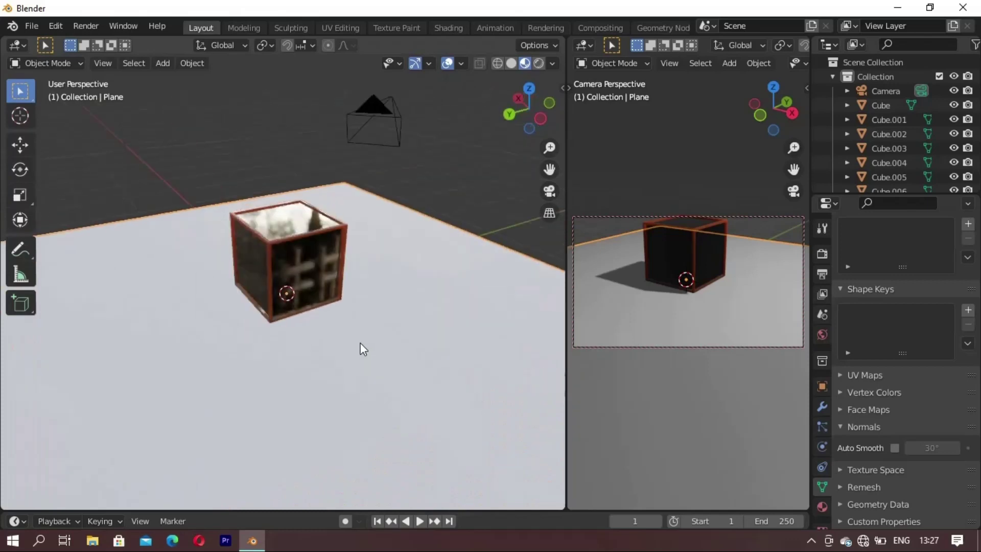
{"action": "scroll", "coordinate": [236, 328], "scroll_direction": "down", "scroll_amount": 3}
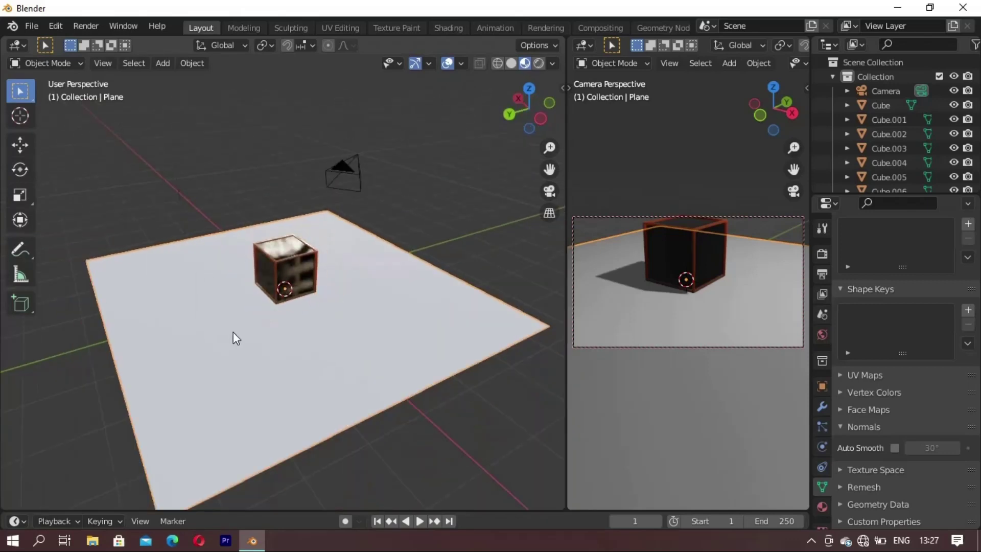
{"action": "key", "text": "t"}
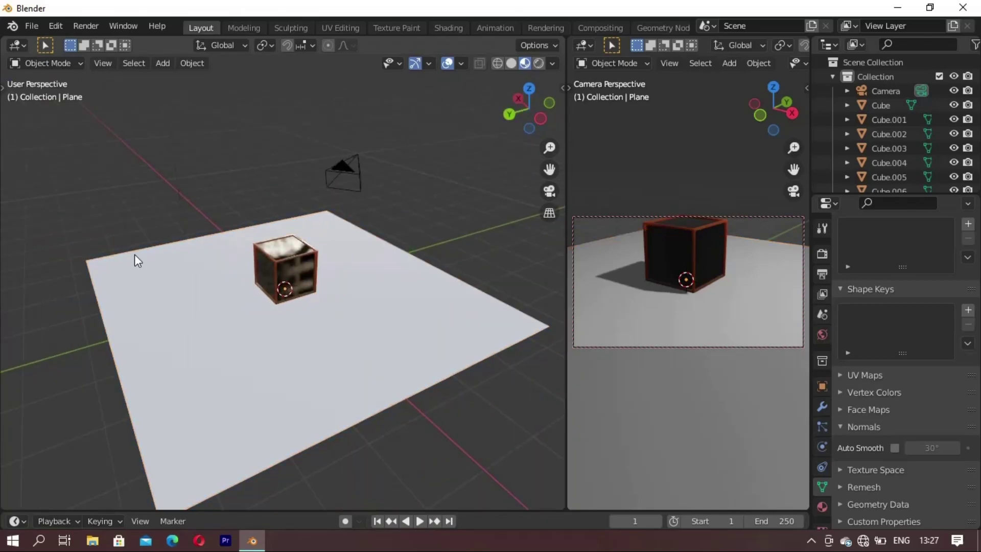
Extrude the floor plane's far edge straight up along Z into a back wall
{"action": "key", "text": "Tab"}
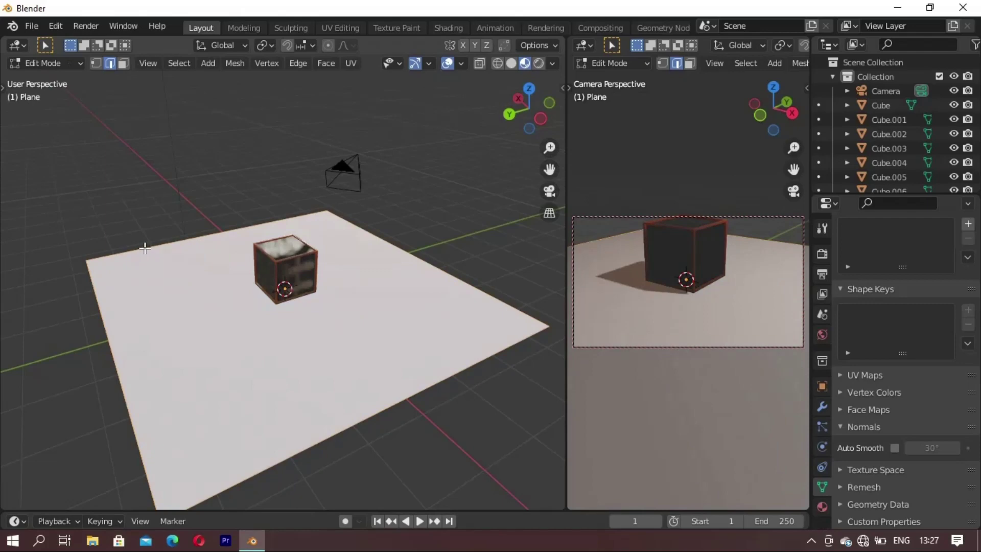
{"action": "key", "text": "alt+a"}
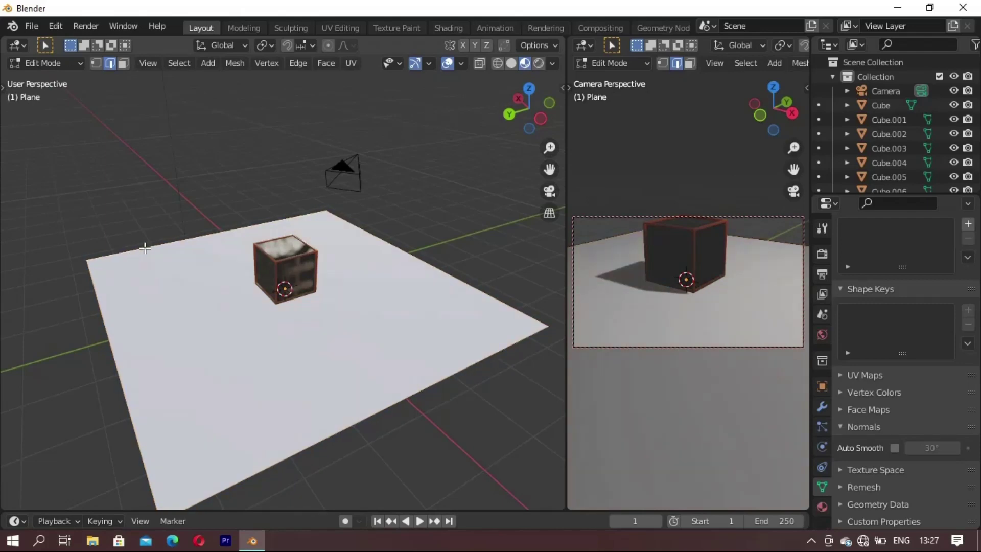
{"action": "key", "text": "e"}
{"action": "key", "text": "z"}
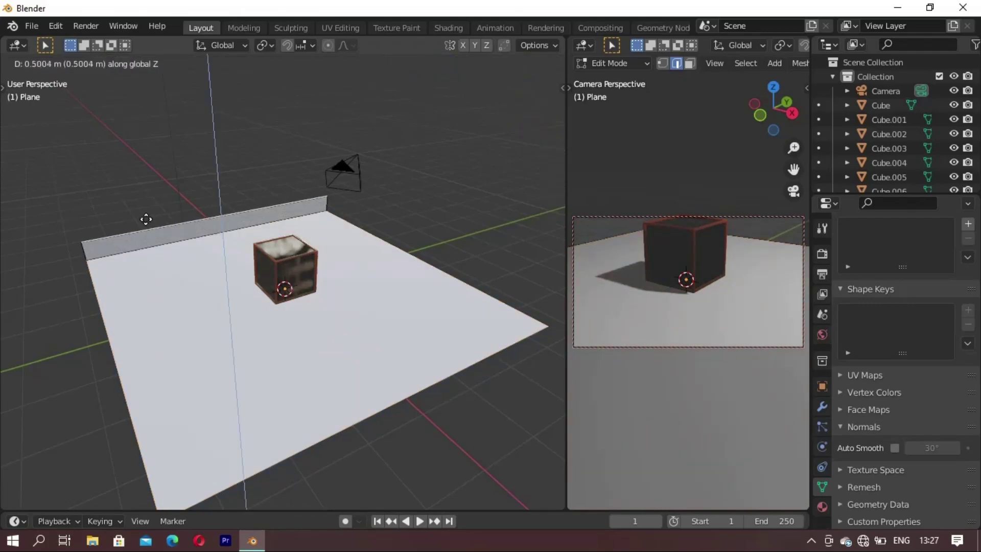
{"action": "left_click", "coordinate": [129, 100]}
Select the wall-floor corner edge and bevel it into a curve
{"action": "mouse_move", "coordinate": [130, 99]}
{"action": "middle_mouse_down"}
{"action": "mouse_move", "coordinate": [225, 287]}
{"action": "mouse_move", "coordinate": [275, 276]}
{"action": "middle_mouse_up"}
{"action": "key", "text": "alt+a"}
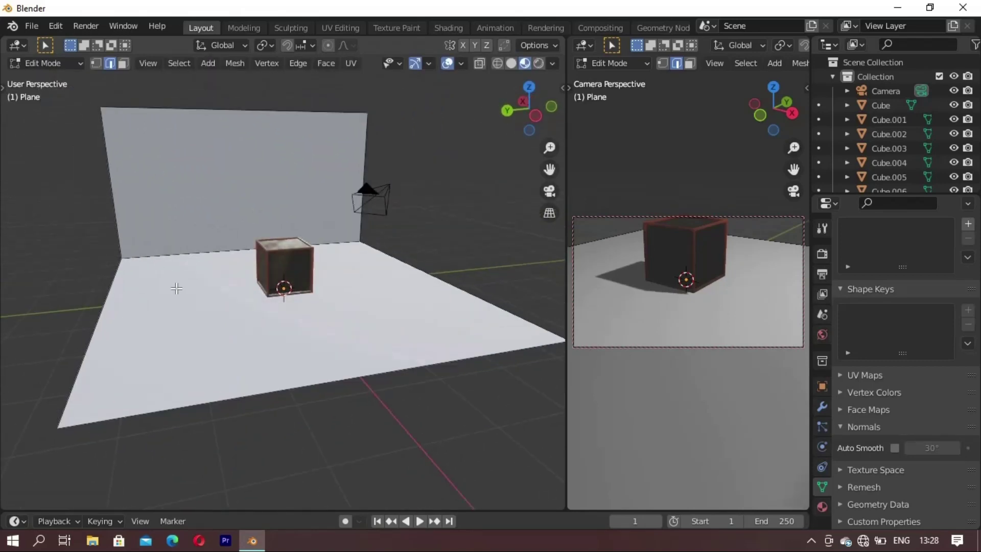
{"action": "middle_click_drag", "start_coordinate": [176, 289], "coordinate": [119, 300]}
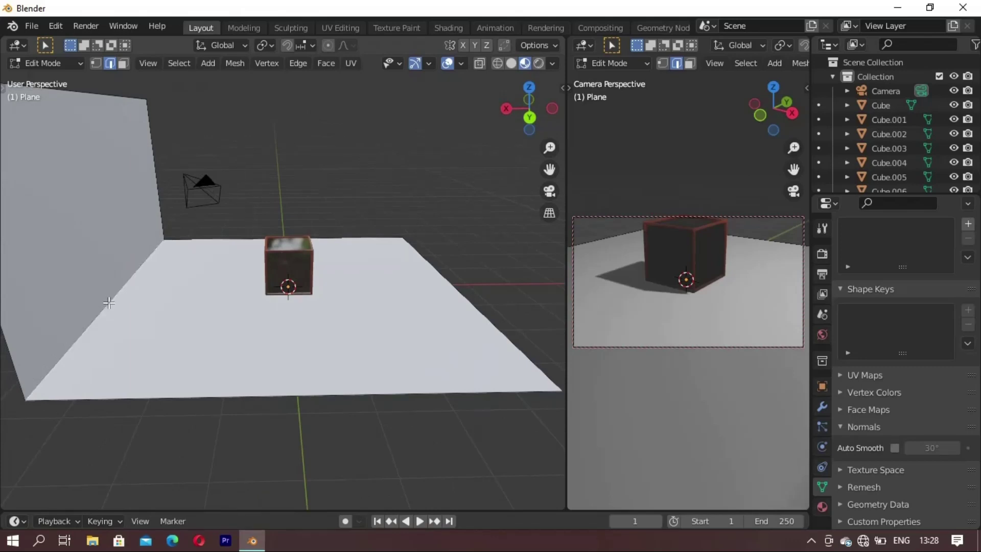
{"action": "left_click", "coordinate": [109, 303]}
{"action": "key", "text": "ctrl+b"}
{"action": "scroll", "coordinate": [146, 332], "scroll_direction": "up", "scroll_amount": 3}
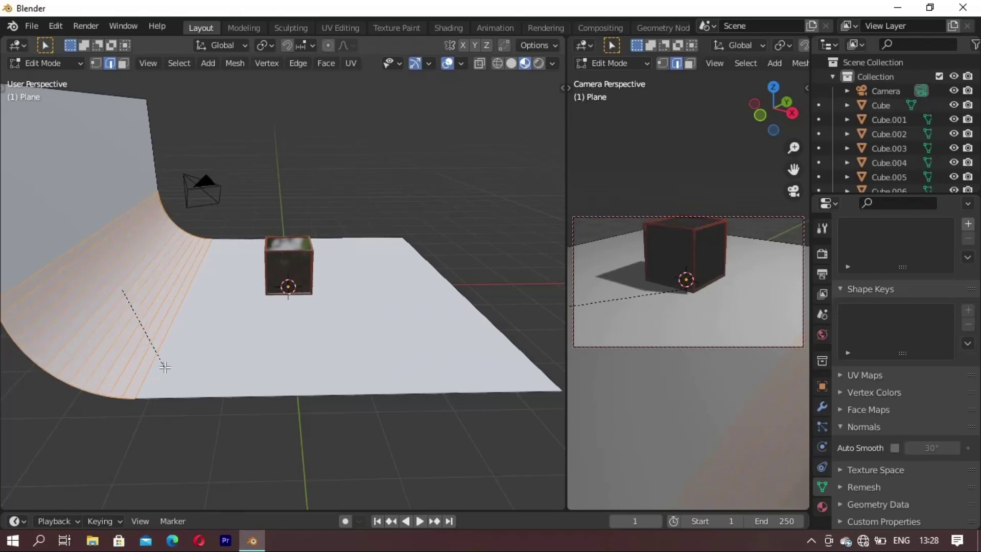
Finish the curved corner bevel, switch to Solid shading, and shade the backdrop smooth
{"action": "left_click", "coordinate": [165, 367]}
{"action": "mouse_move", "coordinate": [274, 366]}
{"action": "middle_mouse_down"}
{"action": "mouse_move", "coordinate": [213, 379]}
{"action": "mouse_move", "coordinate": [422, 223]}
{"action": "middle_mouse_up"}
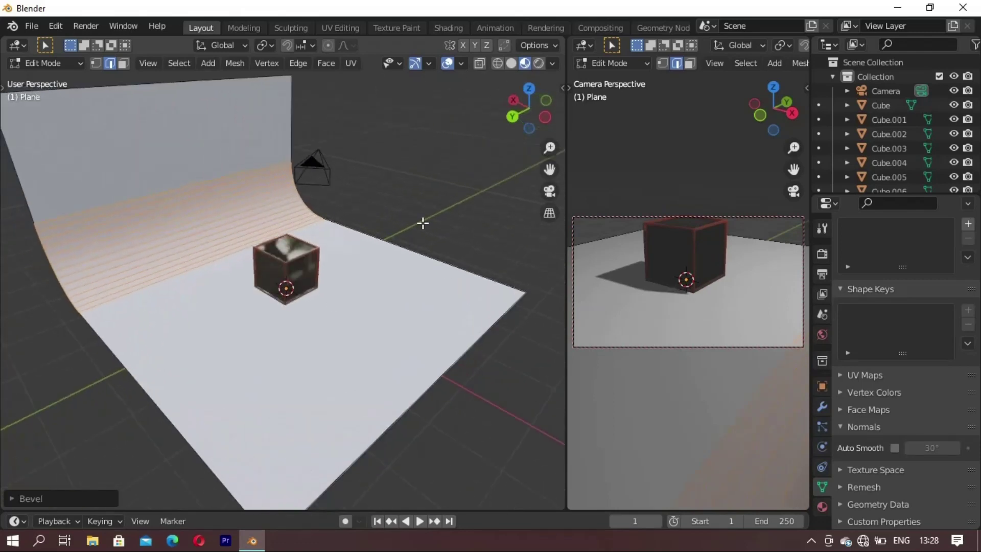
{"action": "left_click", "coordinate": [511, 63]}
{"action": "key", "text": "alt+a"}
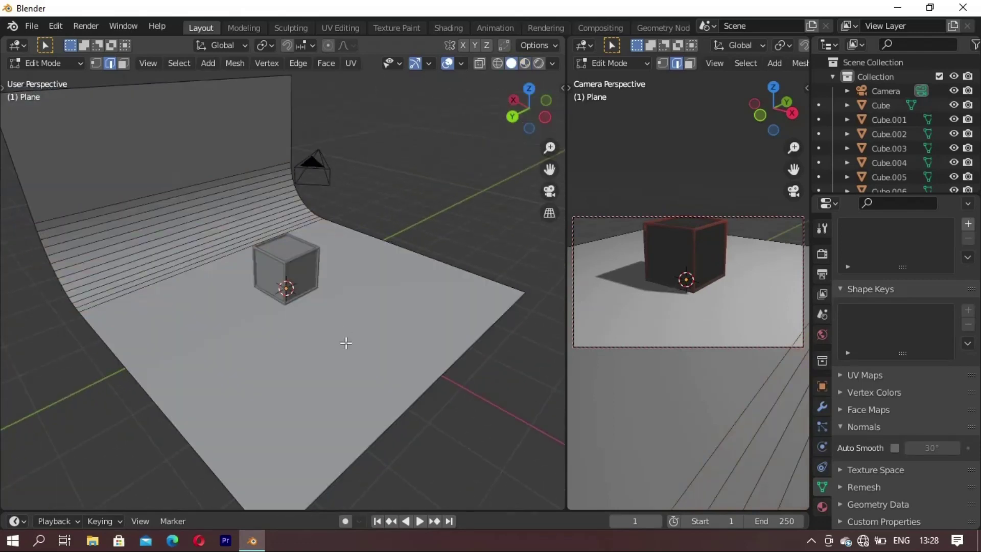
{"action": "right_click", "coordinate": [296, 357]}
{"action": "key", "text": "Tab"}
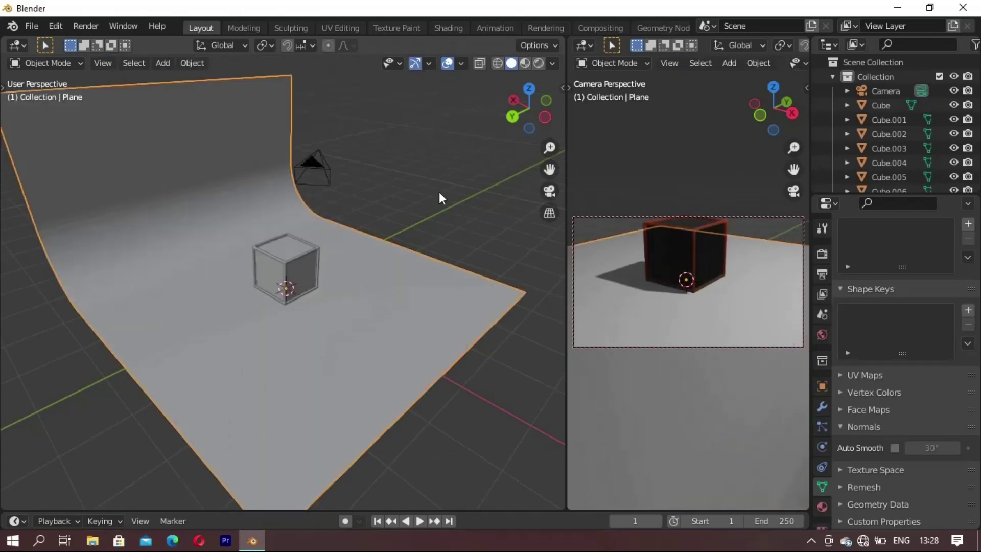
{"action": "right_click", "coordinate": [440, 195]}
{"action": "left_click", "coordinate": [441, 194]}
Swing the camera round to face the crate, then select the backdrop
{"action": "key", "text": "alt+a"}
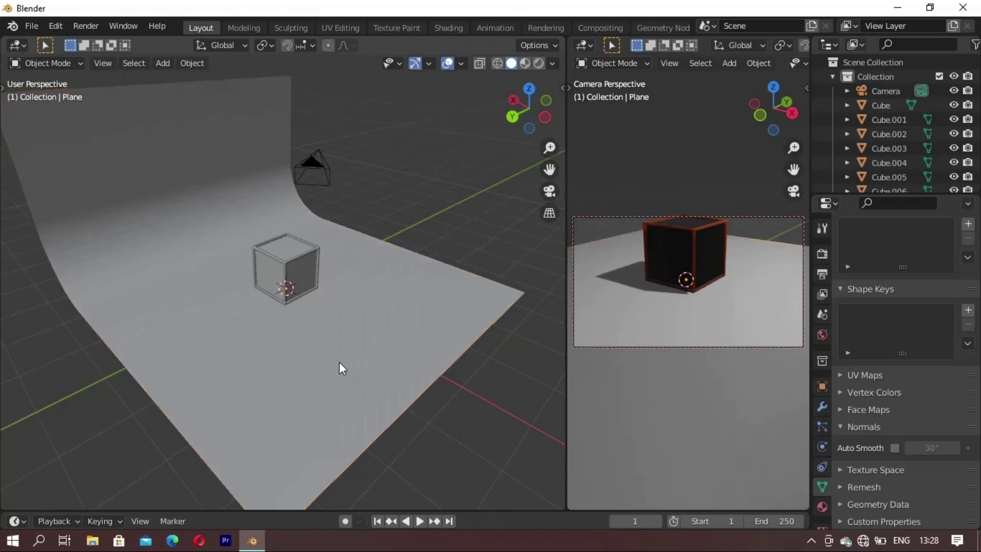
{"action": "mouse_move", "coordinate": [339, 361]}
{"action": "middle_mouse_down"}
{"action": "mouse_move", "coordinate": [283, 354]}
{"action": "mouse_move", "coordinate": [497, 356]}
{"action": "middle_mouse_up"}
{"action": "mouse_move", "coordinate": [614, 297]}
{"action": "middle_mouse_down"}
{"action": "mouse_move", "coordinate": [753, 301]}
{"action": "mouse_move", "coordinate": [633, 307]}
{"action": "mouse_move", "coordinate": [708, 283]}
{"action": "mouse_move", "coordinate": [636, 295]}
{"action": "middle_mouse_up"}
{"action": "left_click", "coordinate": [400, 294]}
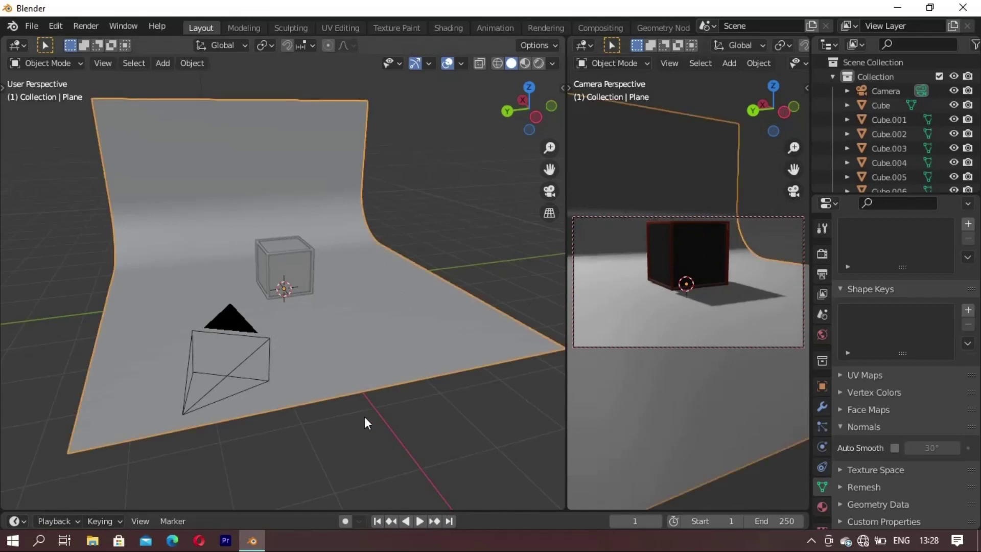
Clear the backdrop out of the way and delete the light beside the crate
{"action": "key", "text": "Delete"}
{"action": "left_click_drag", "start_coordinate": [234, 197], "coordinate": [400, 382]}
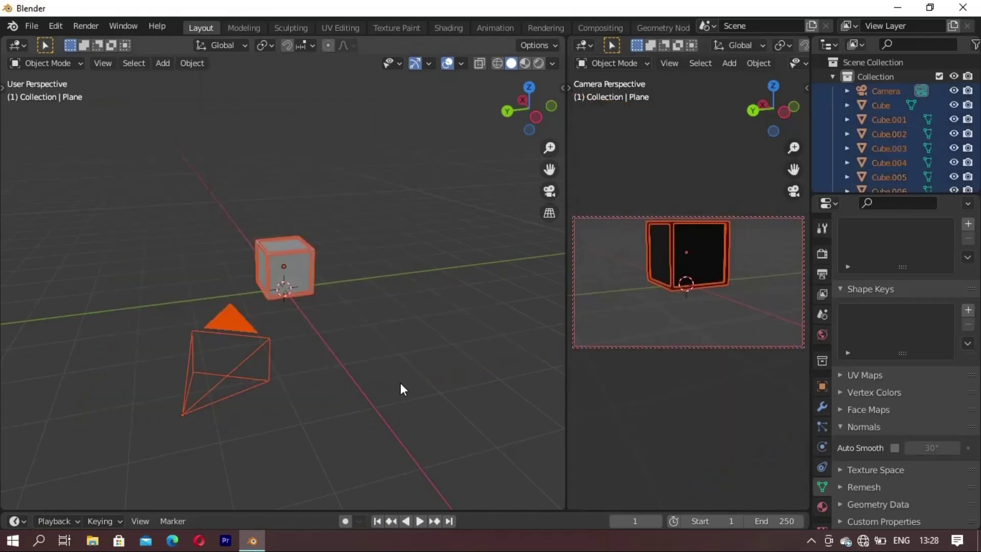
{"action": "right_click", "coordinate": [400, 382]}
{"action": "left_click", "coordinate": [322, 329]}
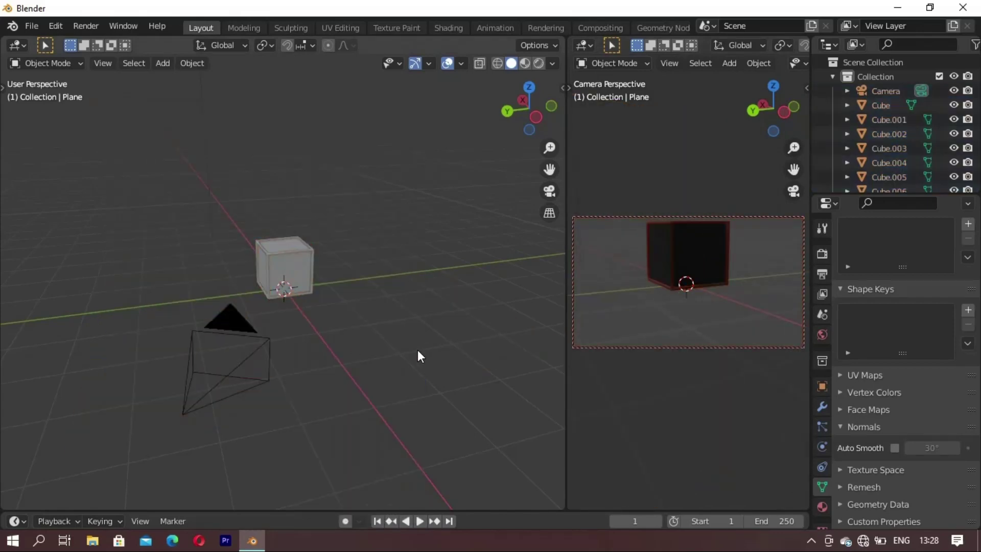
{"action": "mouse_move", "coordinate": [418, 356]}
{"action": "middle_mouse_down"}
{"action": "mouse_move", "coordinate": [234, 368]}
{"action": "mouse_move", "coordinate": [239, 218]}
{"action": "middle_mouse_up"}
{"action": "left_click_drag", "start_coordinate": [204, 186], "coordinate": [419, 434]}
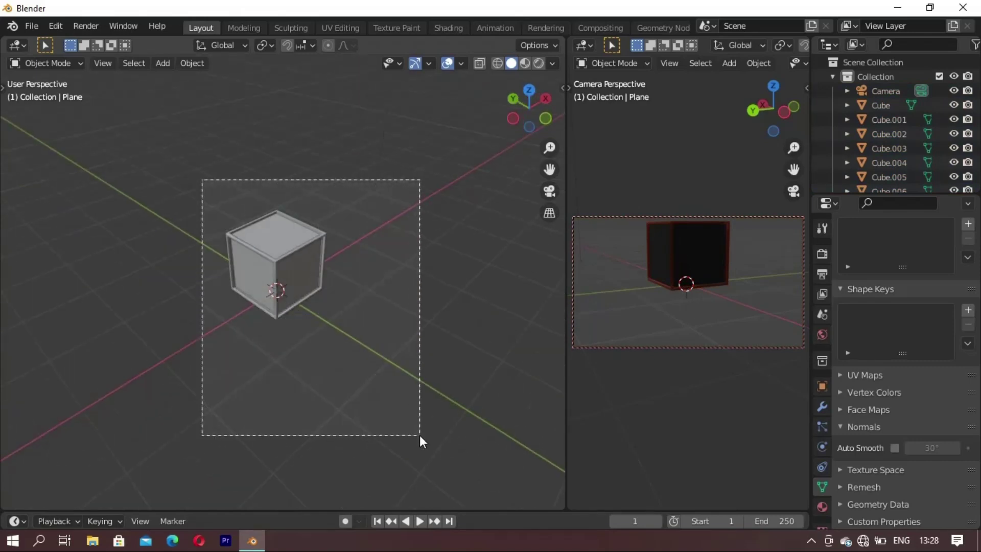
{"action": "mouse_move", "coordinate": [382, 459]}
{"action": "middle_mouse_down"}
{"action": "mouse_move", "coordinate": [361, 291]}
{"action": "mouse_move", "coordinate": [239, 222]}
{"action": "middle_mouse_up"}
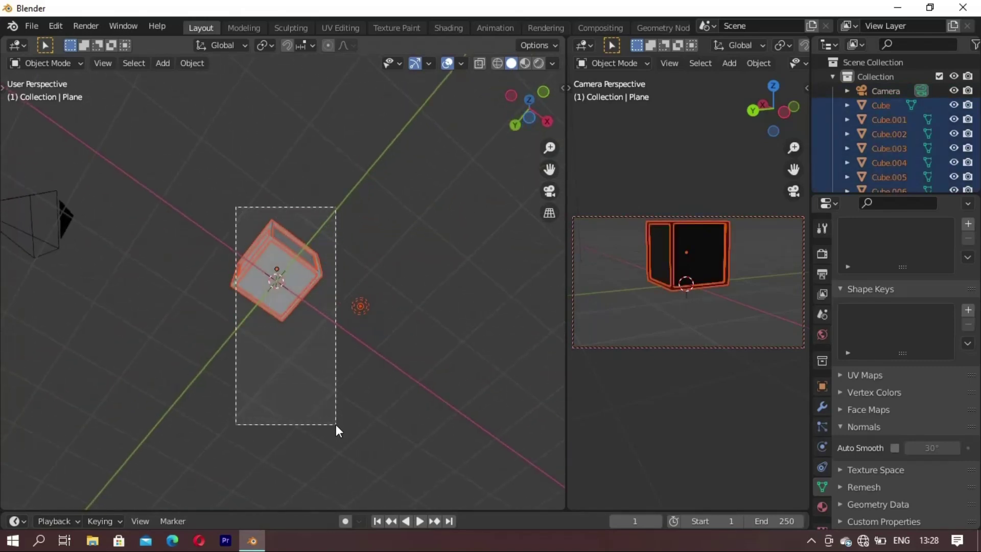
{"action": "left_click_drag", "start_coordinate": [238, 221], "coordinate": [336, 423]}
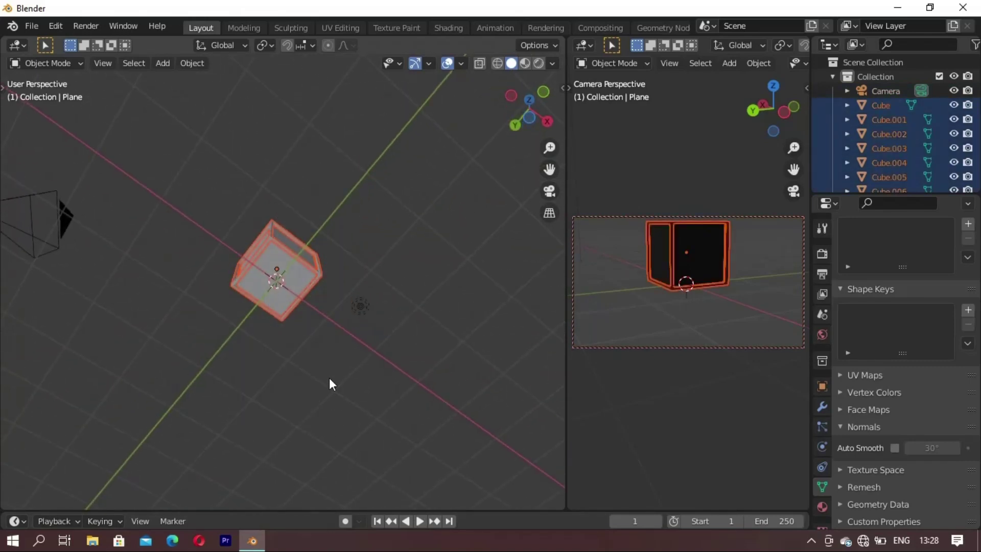
{"action": "left_click", "coordinate": [360, 305]}
{"action": "key", "text": "Delete"}
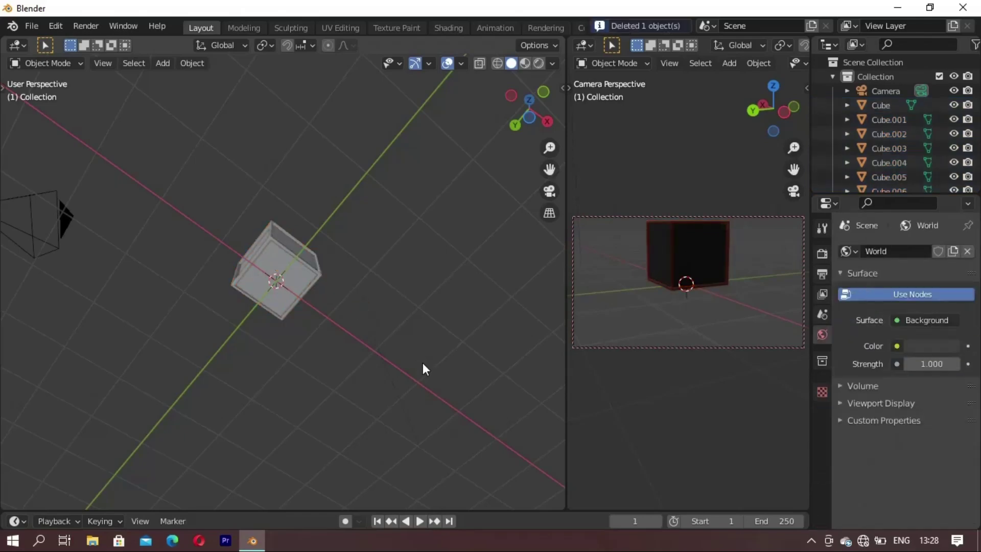
Select all the crate cubes and move them together along Z in front view
{"action": "middle_click_drag", "start_coordinate": [370, 308], "coordinate": [222, 195]}
{"action": "mouse_move", "coordinate": [182, 160]}
{"action": "left_mouse_down"}
{"action": "mouse_move", "coordinate": [422, 439]}
{"action": "mouse_move", "coordinate": [446, 450]}
{"action": "left_mouse_up"}
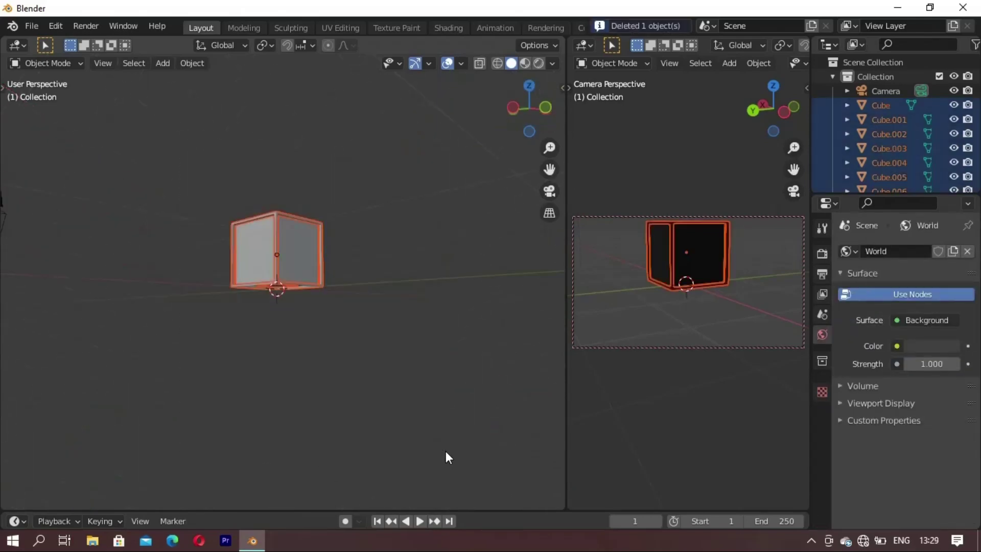
{"action": "mouse_move", "coordinate": [445, 451]}
{"action": "middle_mouse_down"}
{"action": "mouse_move", "coordinate": [312, 373]}
{"action": "mouse_move", "coordinate": [195, 430]}
{"action": "mouse_move", "coordinate": [213, 152]}
{"action": "middle_mouse_up"}
{"action": "left_click_drag", "start_coordinate": [213, 153], "coordinate": [358, 427]}
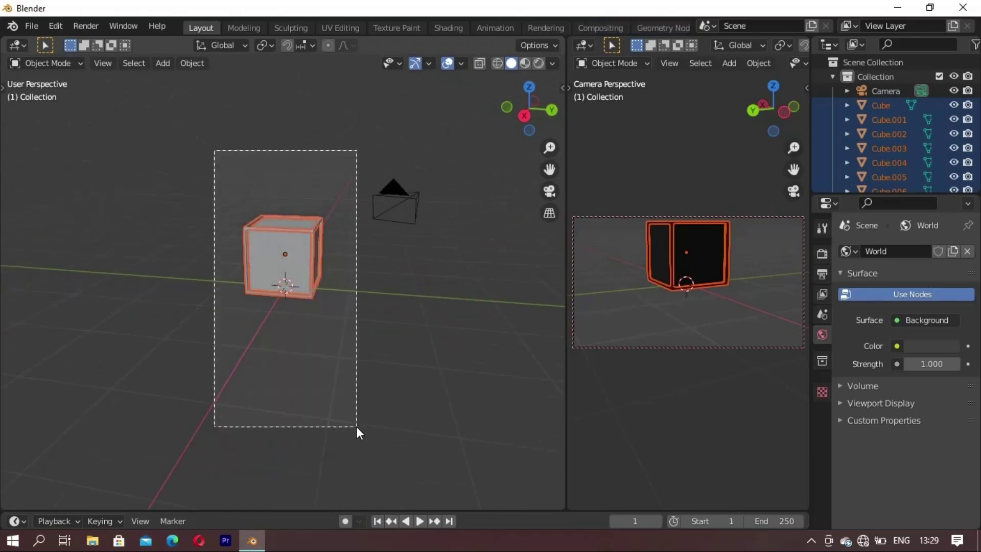
{"action": "mouse_move", "coordinate": [359, 421]}
{"action": "middle_mouse_down"}
{"action": "mouse_move", "coordinate": [223, 382]}
{"action": "mouse_move", "coordinate": [182, 193]}
{"action": "middle_mouse_up"}
{"action": "mouse_move", "coordinate": [201, 175]}
{"action": "left_mouse_down"}
{"action": "mouse_move", "coordinate": [379, 400]}
{"action": "mouse_move", "coordinate": [289, 442]}
{"action": "mouse_move", "coordinate": [321, 482]}
{"action": "left_mouse_up"}
{"action": "mouse_move", "coordinate": [258, 328]}
{"action": "middle_mouse_down"}
{"action": "mouse_move", "coordinate": [293, 406]}
{"action": "mouse_move", "coordinate": [337, 402]}
{"action": "middle_mouse_up"}
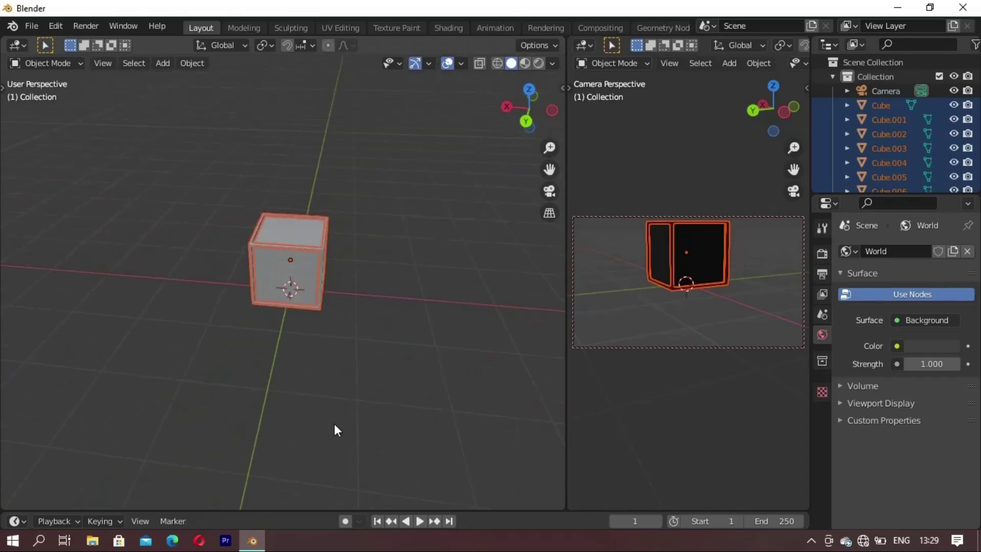
{"action": "key", "text": "KP_1"}
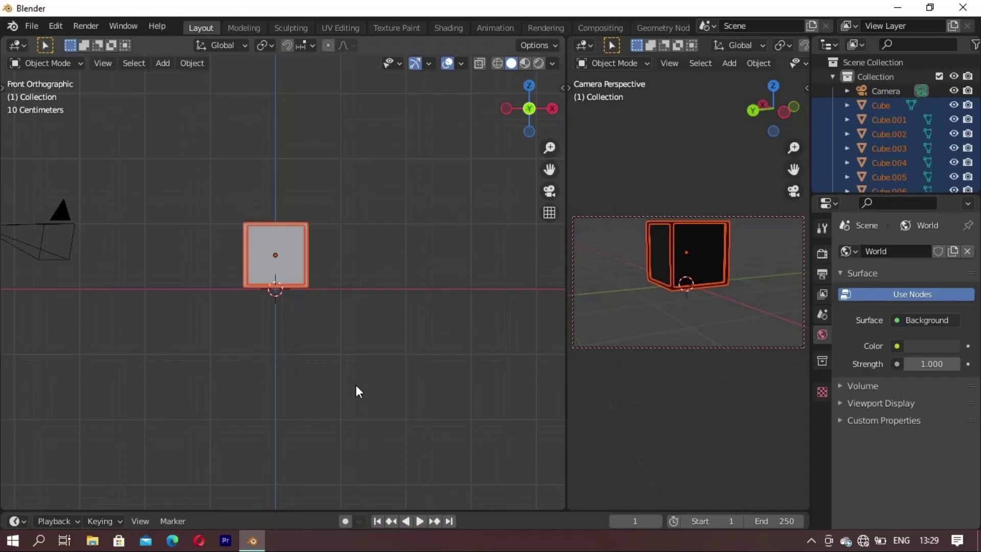
{"action": "key", "text": "g"}
{"action": "key", "text": "z"}
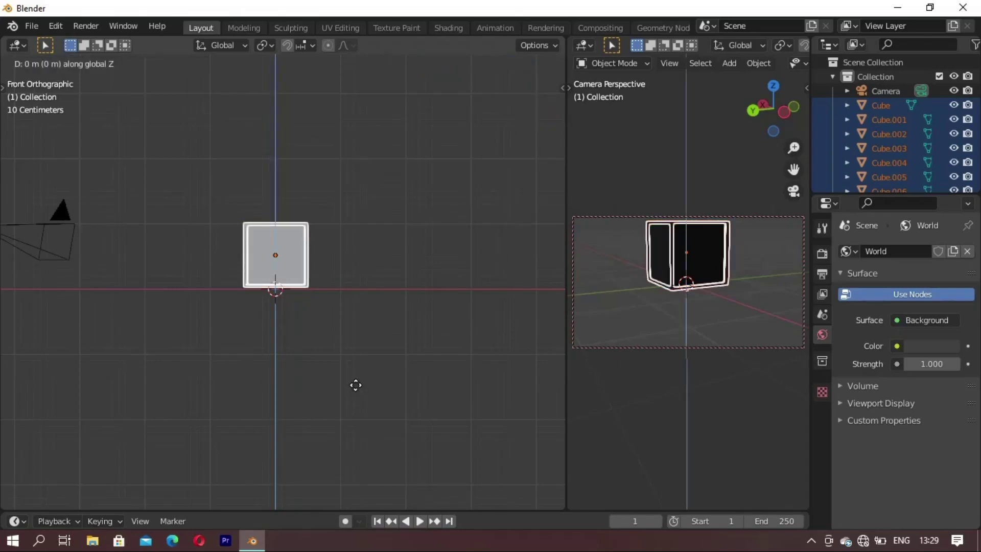
{"action": "left_click", "coordinate": [356, 385]}
Deselect everything and unhide the curved backdrop
{"action": "mouse_move", "coordinate": [354, 387]}
{"action": "middle_mouse_down"}
{"action": "mouse_move", "coordinate": [332, 274]}
{"action": "mouse_move", "coordinate": [420, 260]}
{"action": "mouse_move", "coordinate": [373, 364]}
{"action": "mouse_move", "coordinate": [409, 284]}
{"action": "mouse_move", "coordinate": [344, 323]}
{"action": "mouse_move", "coordinate": [257, 347]}
{"action": "mouse_move", "coordinate": [270, 333]}
{"action": "middle_mouse_up"}
{"action": "left_click", "coordinate": [409, 284]}
{"action": "key", "text": "t"}
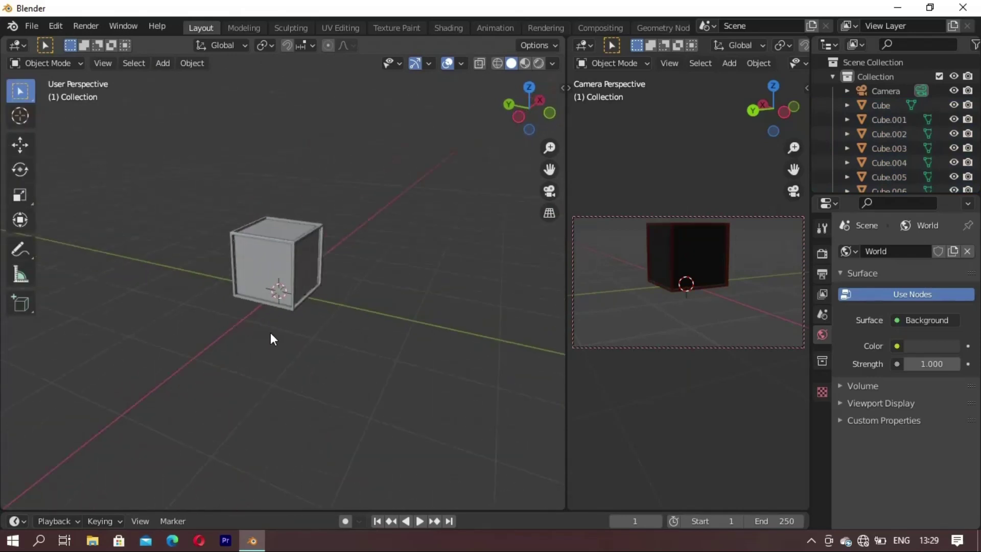
{"action": "key", "text": "alt+h"}
Fly the camera close in front of the crate and preview it in Rendered shading
{"action": "mouse_move", "coordinate": [214, 322]}
{"action": "middle_mouse_down"}
{"action": "mouse_move", "coordinate": [227, 312]}
{"action": "mouse_move", "coordinate": [458, 284]}
{"action": "middle_mouse_up"}
{"action": "mouse_move", "coordinate": [722, 295]}
{"action": "middle_mouse_down"}
{"action": "mouse_move", "coordinate": [643, 301]}
{"action": "mouse_move", "coordinate": [652, 301]}
{"action": "middle_mouse_up"}
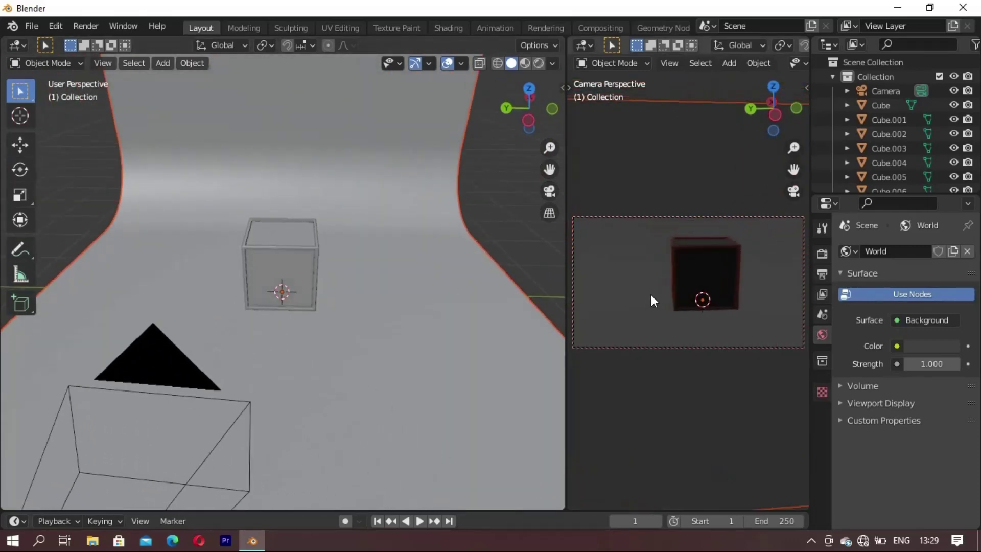
{"action": "scroll", "coordinate": [721, 308], "scroll_direction": "up", "scroll_amount": 1}
{"action": "scroll", "coordinate": [724, 314], "scroll_direction": "up", "scroll_amount": 2}
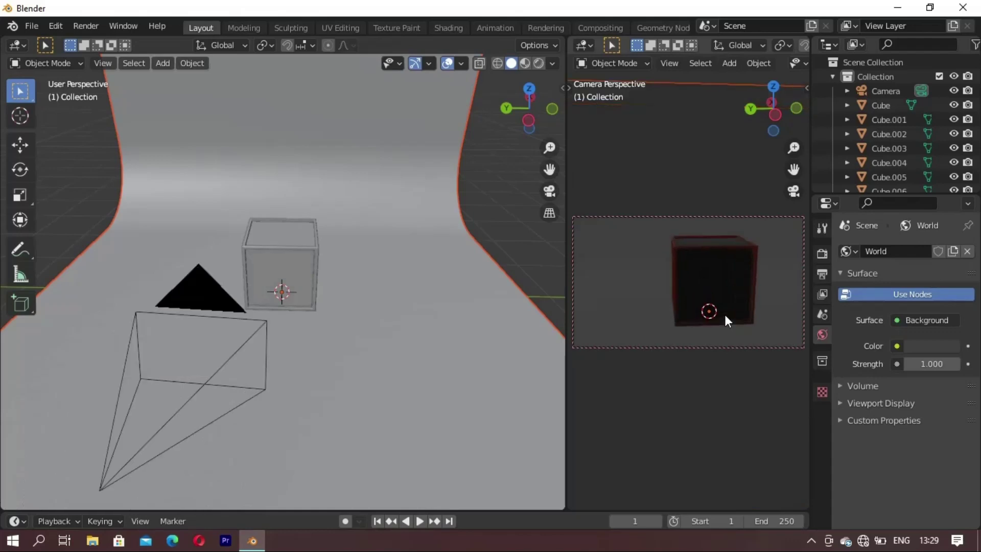
{"action": "scroll", "coordinate": [716, 319], "scroll_direction": "up", "scroll_amount": 1}
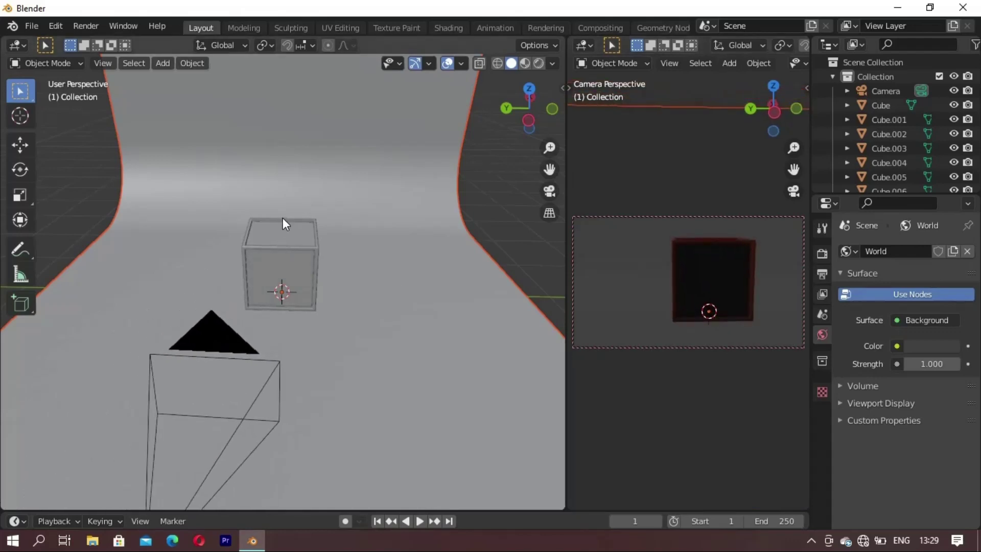
{"action": "mouse_move", "coordinate": [284, 220]}
{"action": "middle_mouse_down"}
{"action": "mouse_move", "coordinate": [304, 215]}
{"action": "mouse_move", "coordinate": [297, 222]}
{"action": "middle_mouse_up"}
{"action": "scroll", "coordinate": [295, 264], "scroll_direction": "down", "scroll_amount": 4}
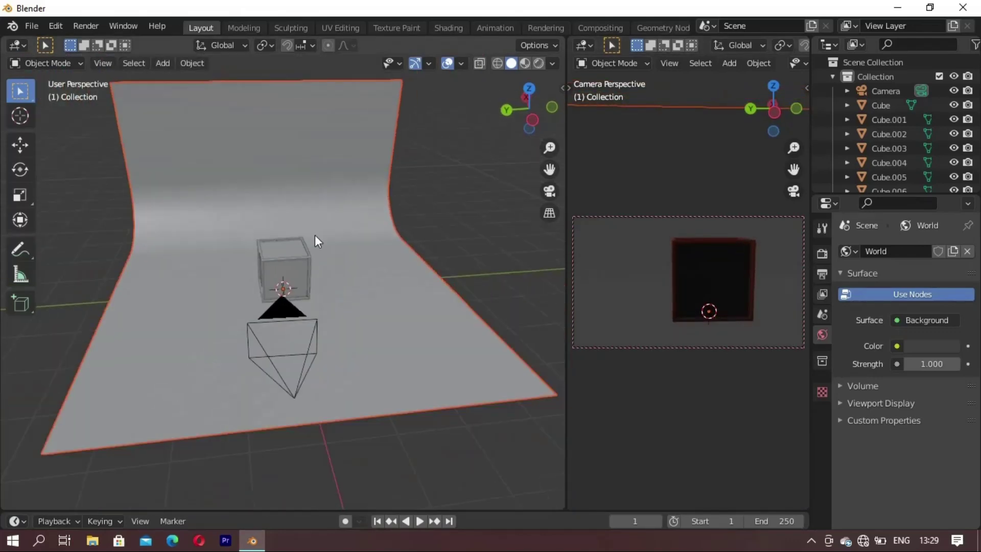
{"action": "left_click", "coordinate": [542, 62]}
{"action": "mouse_move", "coordinate": [466, 106]}
{"action": "middle_mouse_down"}
{"action": "mouse_move", "coordinate": [288, 227]}
{"action": "mouse_move", "coordinate": [173, 217]}
{"action": "mouse_move", "coordinate": [335, 220]}
{"action": "mouse_move", "coordinate": [339, 242]}
{"action": "mouse_move", "coordinate": [364, 241]}
{"action": "middle_mouse_up"}
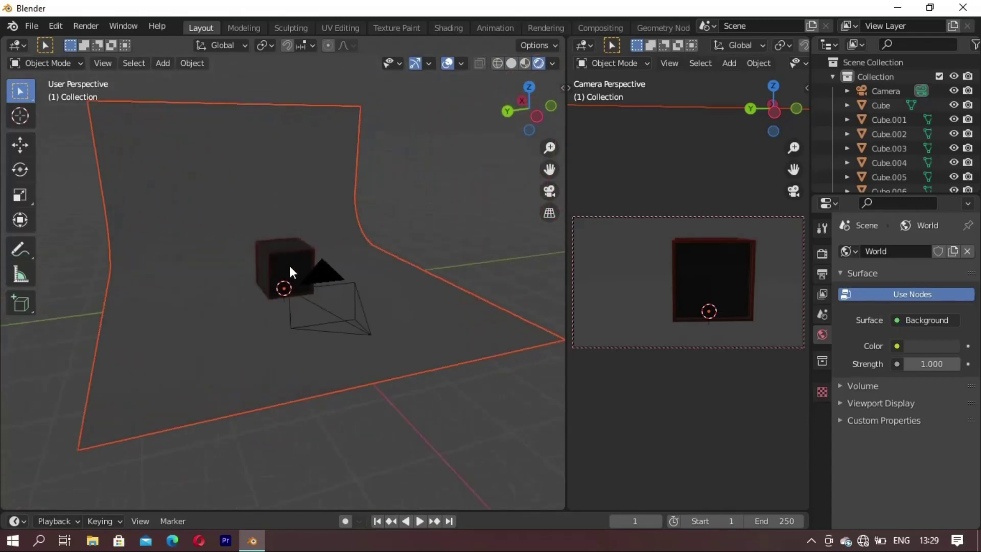
Add an area light, raise it along Z above the crate, and scale it up
{"action": "key", "text": "shift+a"}
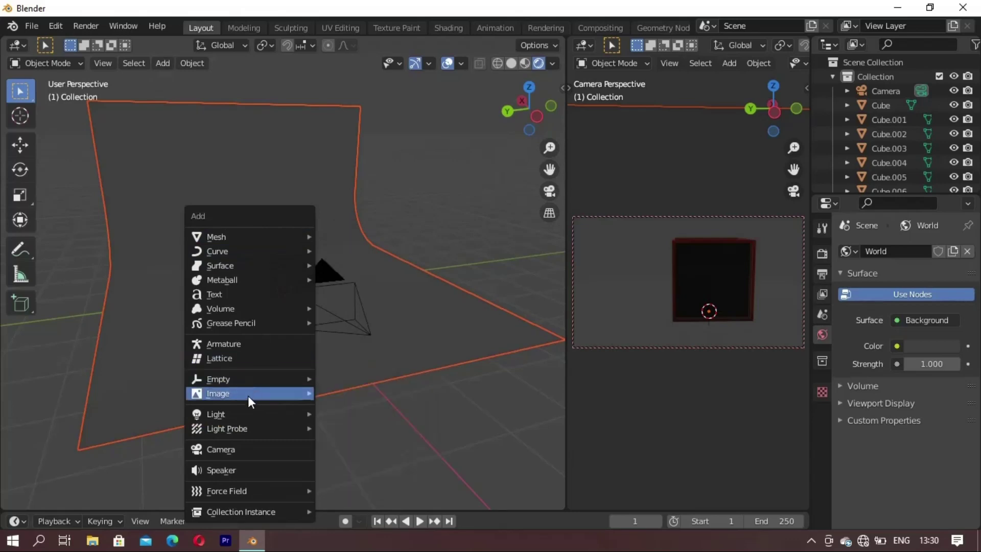
{"action": "mouse_move", "coordinate": [216, 414]}
{"action": "left_click", "coordinate": [339, 462]}
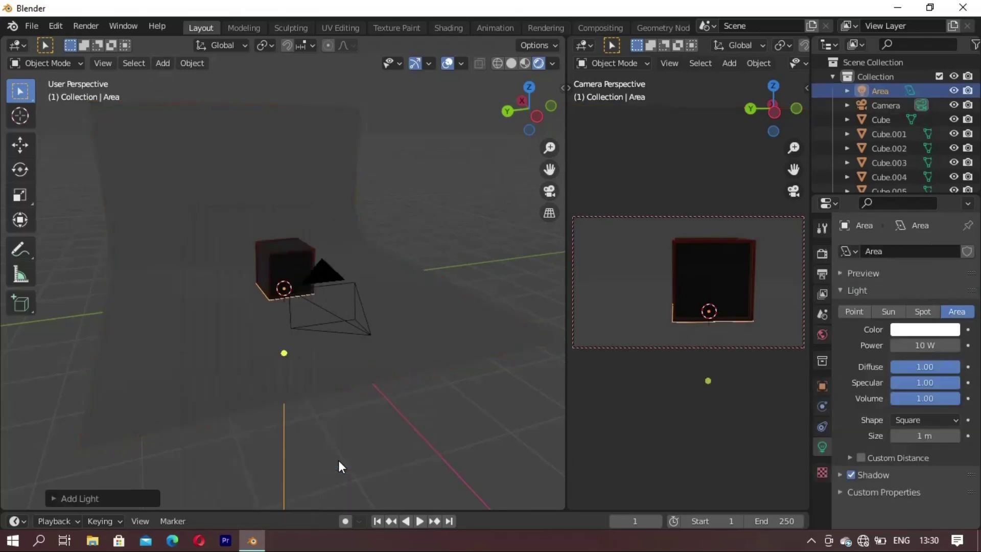
{"action": "key", "text": "g"}
{"action": "key", "text": "z"}
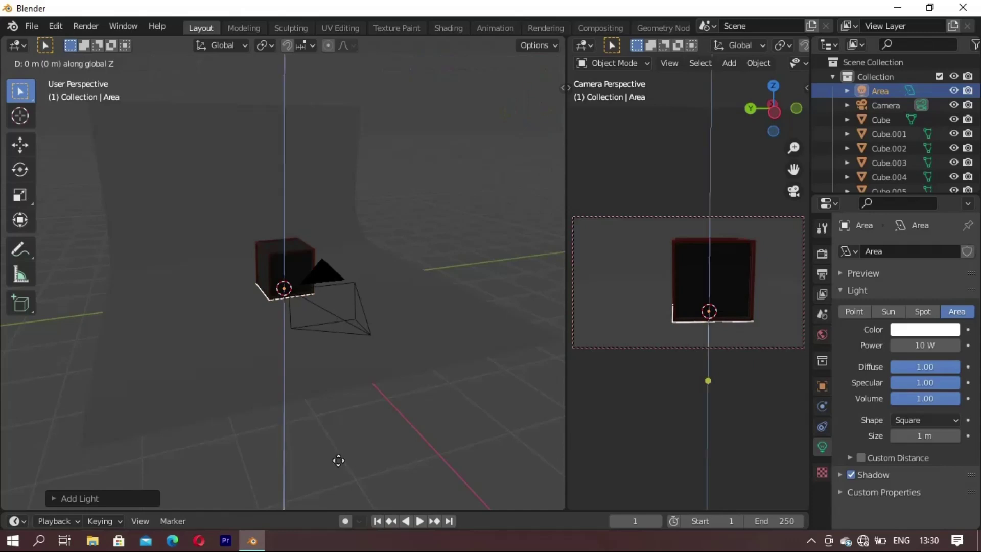
{"action": "left_click", "coordinate": [333, 377]}
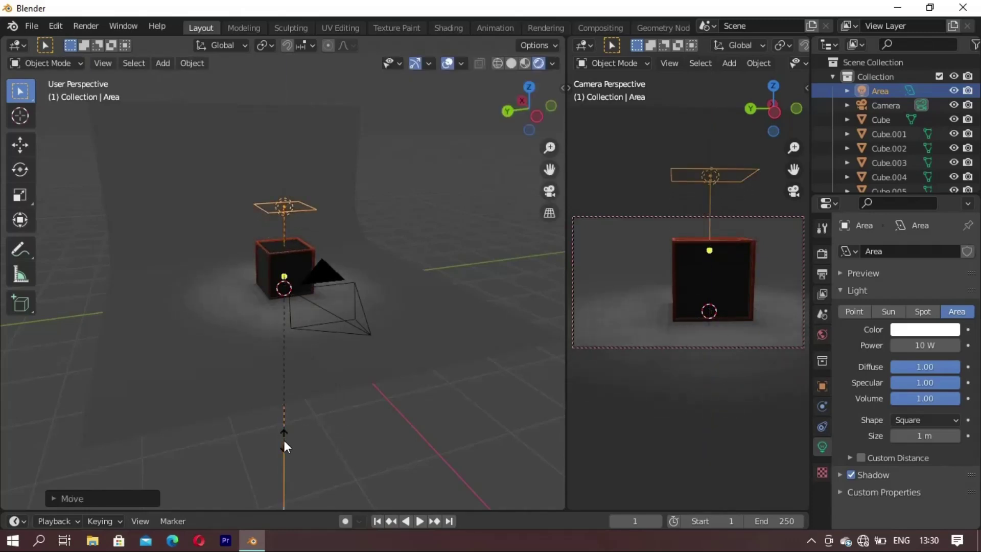
{"action": "key", "text": "s"}
{"action": "left_click", "coordinate": [311, 497]}
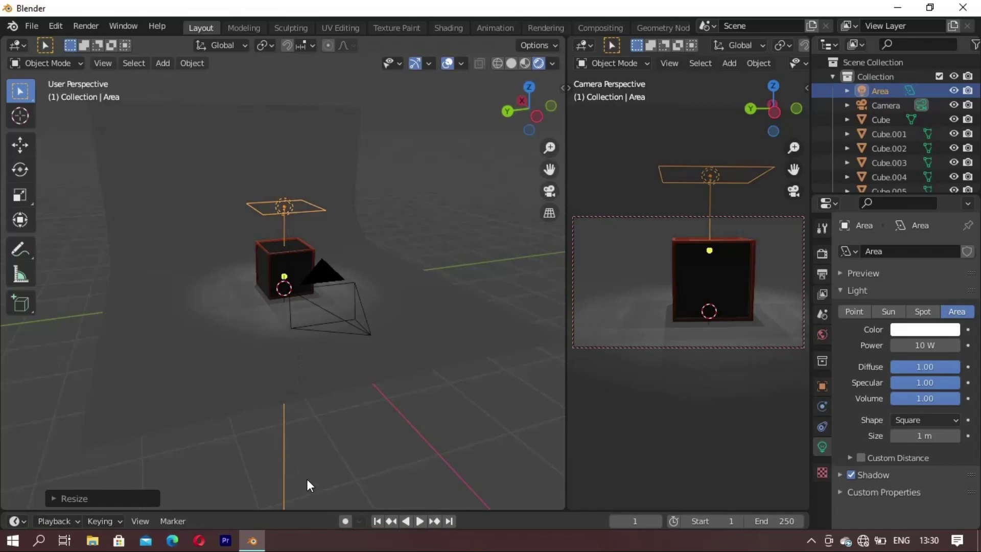
Lift the area light slightly, then duplicate a copy along X to the crate's right
{"action": "key", "text": "g"}
{"action": "key", "text": "z"}
{"action": "left_click", "coordinate": [258, 445]}
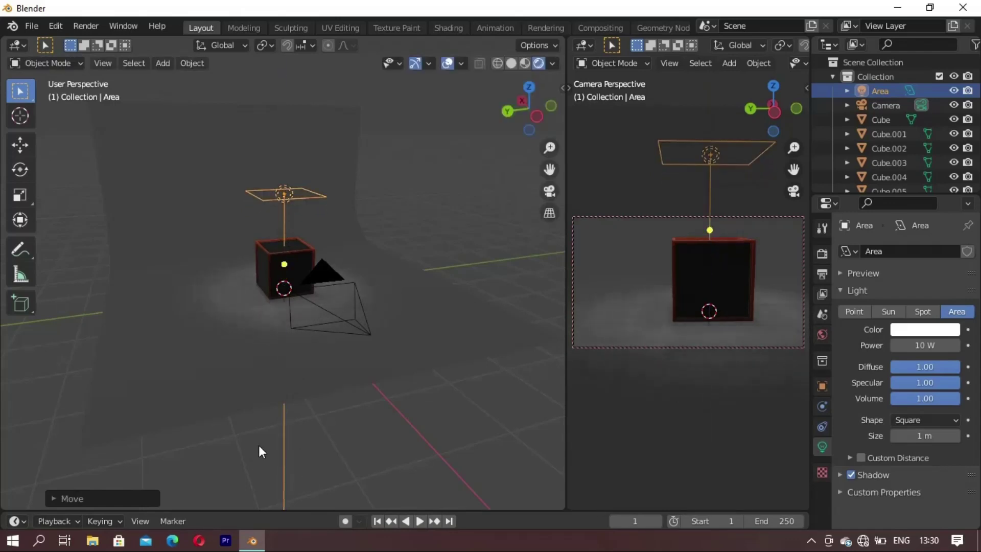
{"action": "key", "text": "shift+d"}
{"action": "key", "text": "x"}
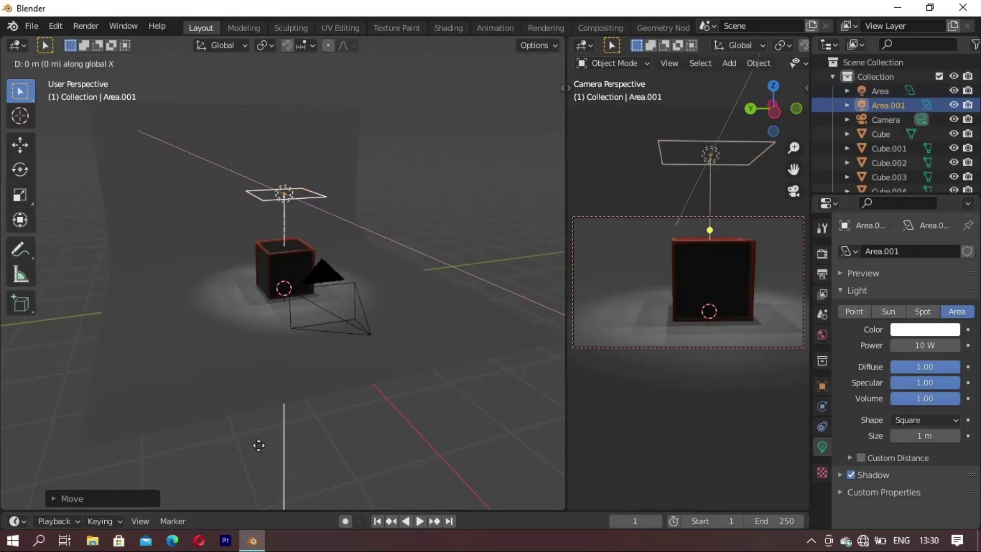
{"action": "left_click", "coordinate": [282, 467]}
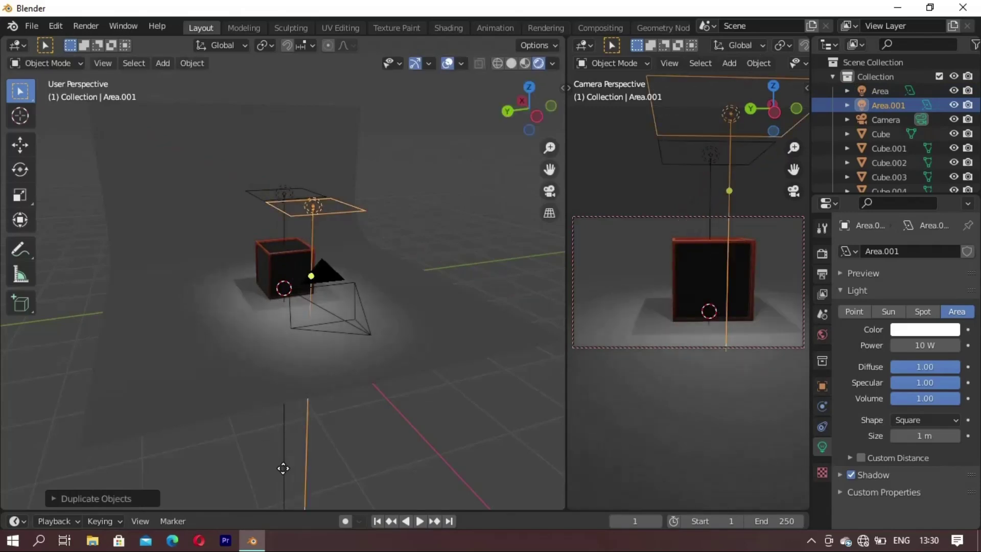
Duplicate the original area light along X to the left of the crate
{"action": "mouse_move", "coordinate": [250, 308]}
{"action": "middle_mouse_down"}
{"action": "mouse_move", "coordinate": [231, 354]}
{"action": "mouse_move", "coordinate": [305, 269]}
{"action": "middle_mouse_up"}
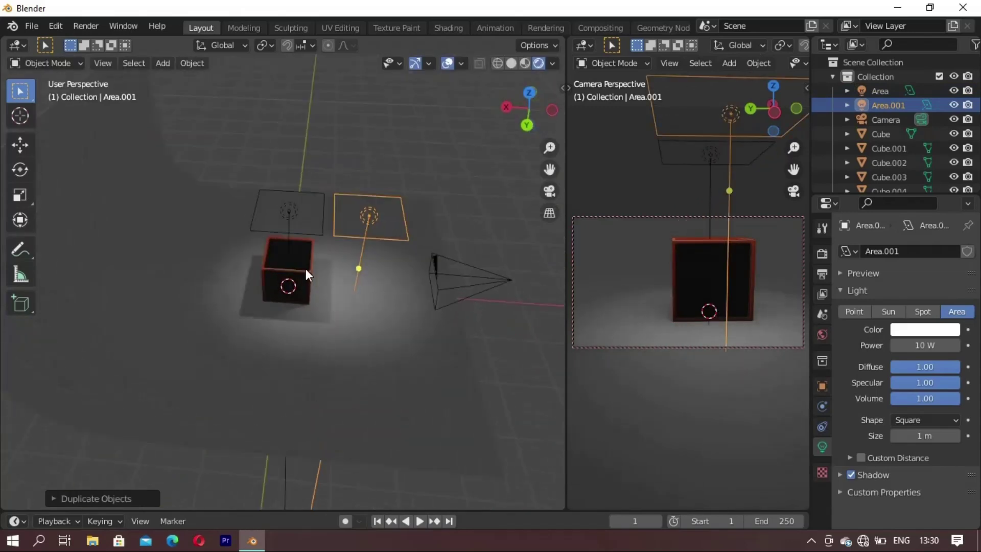
{"action": "left_click", "coordinate": [286, 211]}
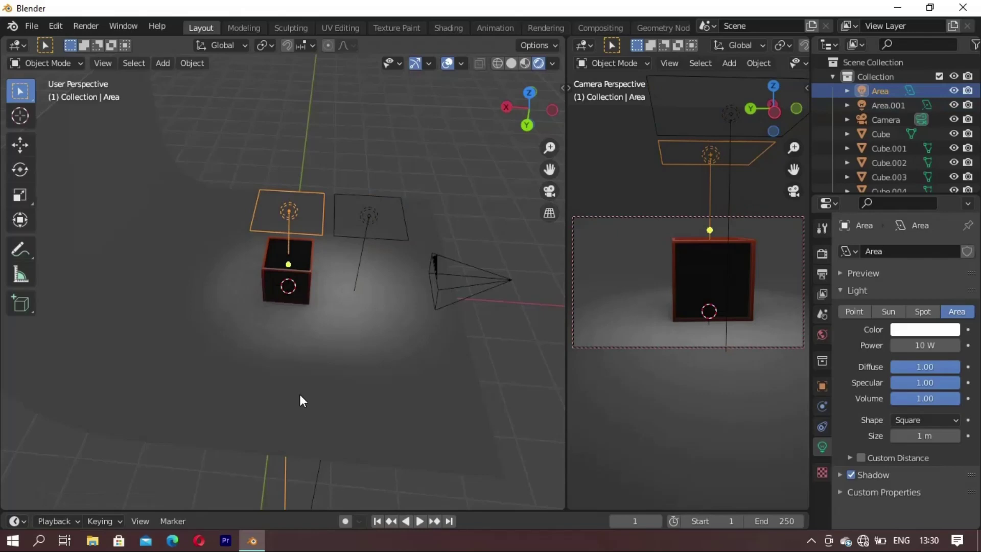
{"action": "key", "text": "shift+d"}
{"action": "key", "text": "x"}
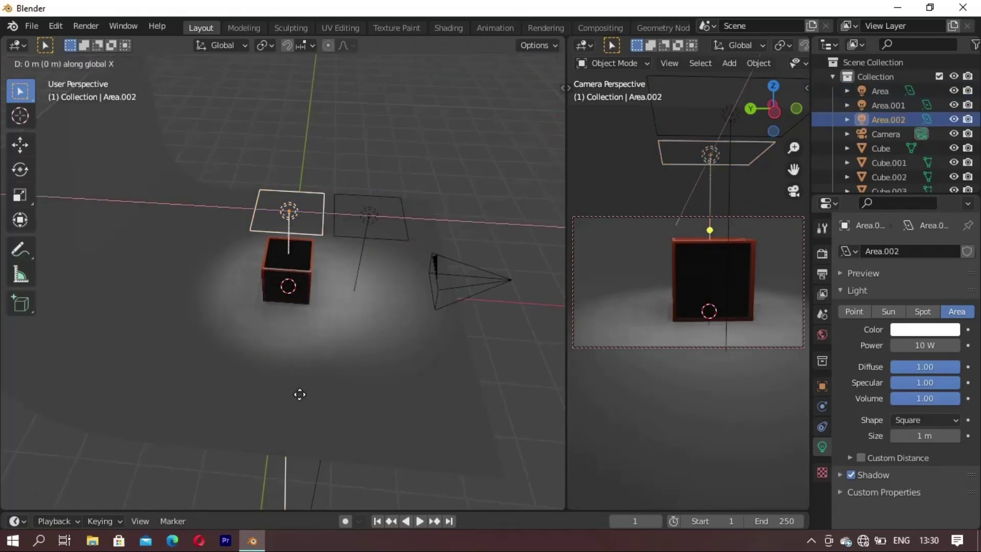
{"action": "left_click", "coordinate": [214, 395]}
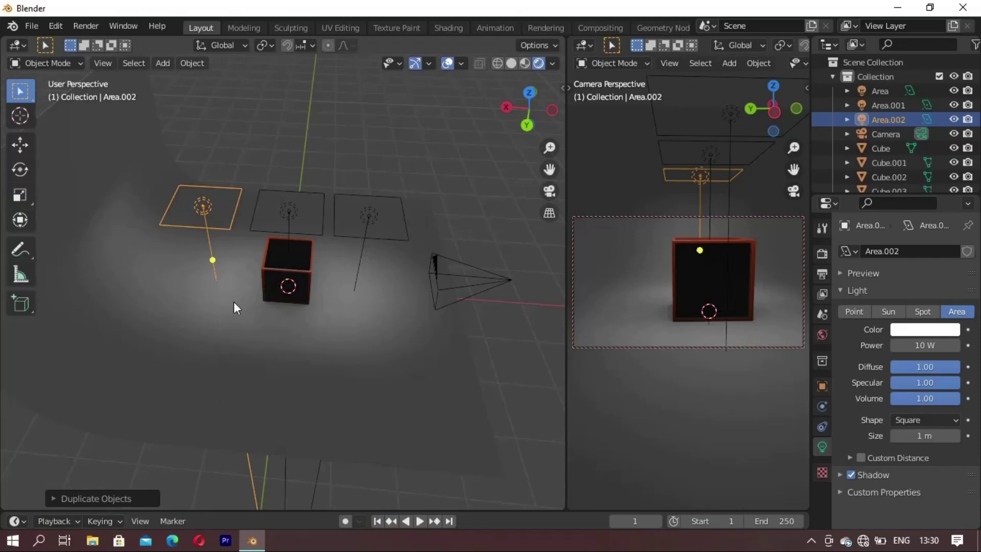
Duplicate area lights along Y to place copies behind and in front of the crate
{"action": "left_click", "coordinate": [280, 211]}
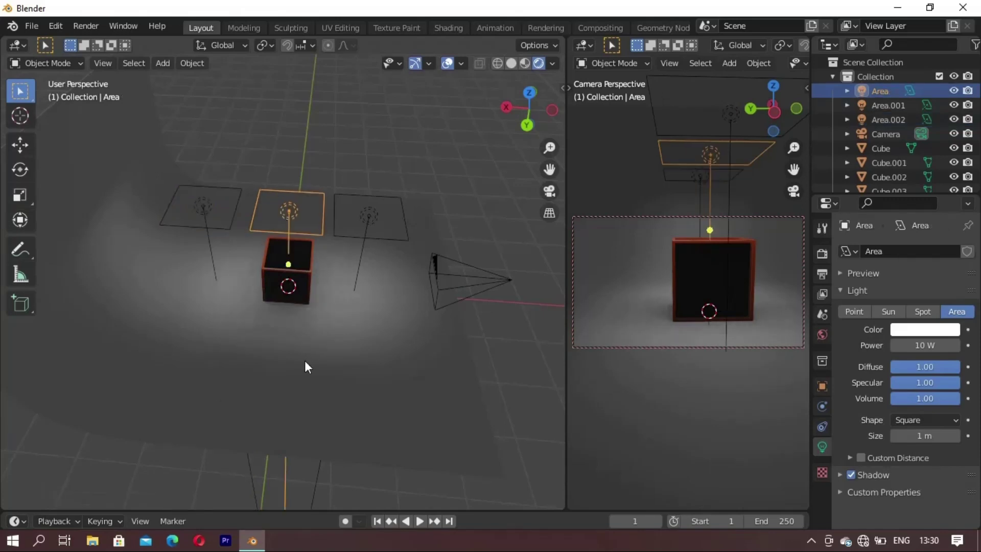
{"action": "key", "text": "shift+d"}
{"action": "key", "text": "y"}
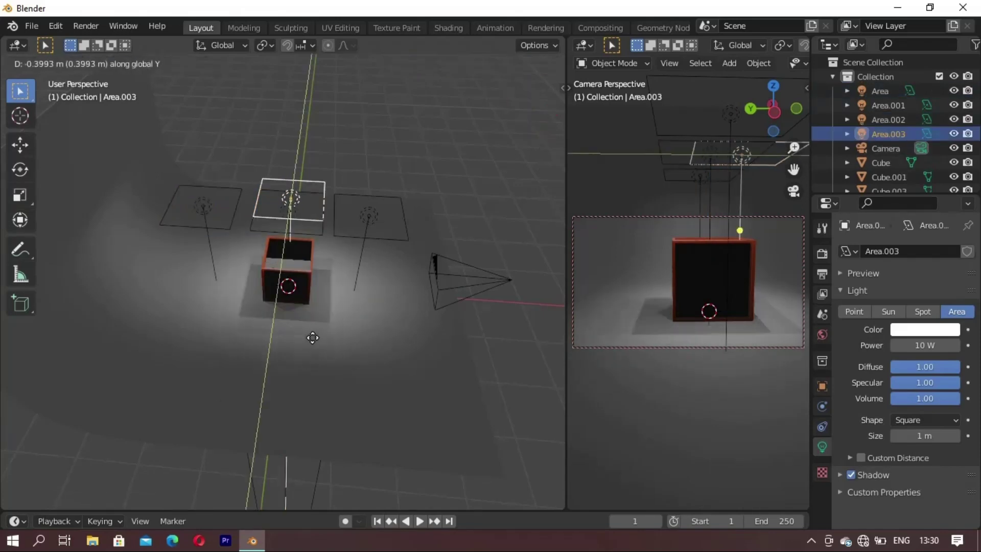
{"action": "left_click", "coordinate": [317, 314]}
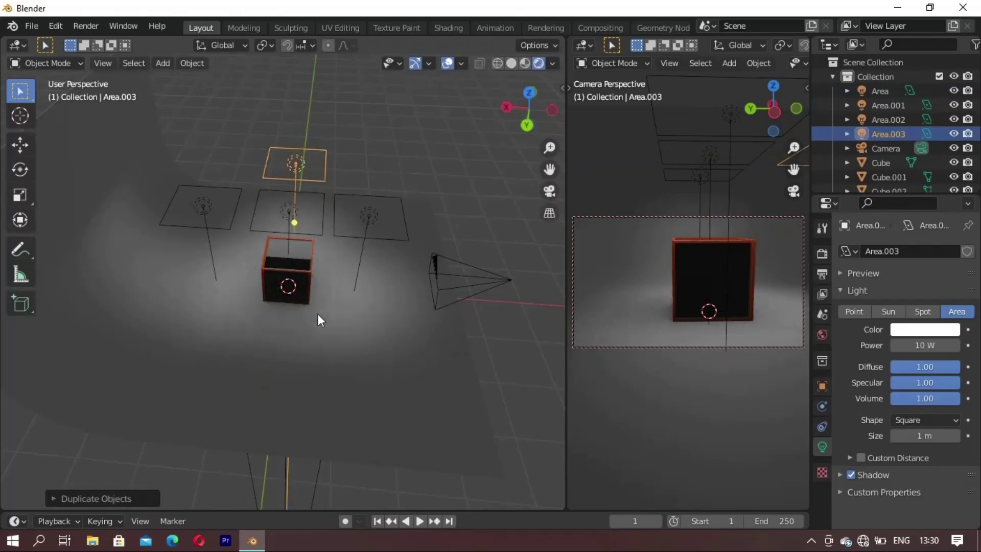
{"action": "key", "text": "shift+d"}
{"action": "key", "text": "y"}
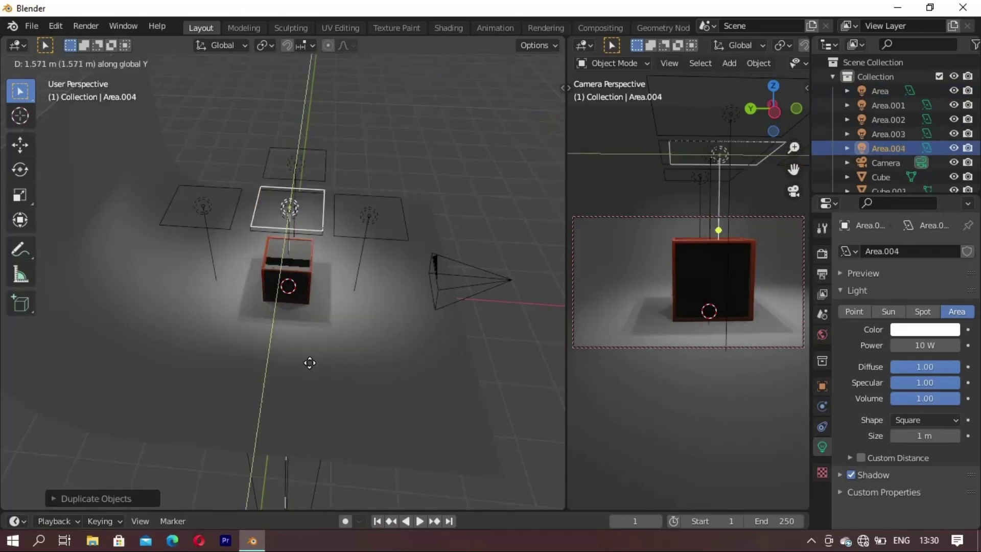
{"action": "left_click", "coordinate": [311, 428]}
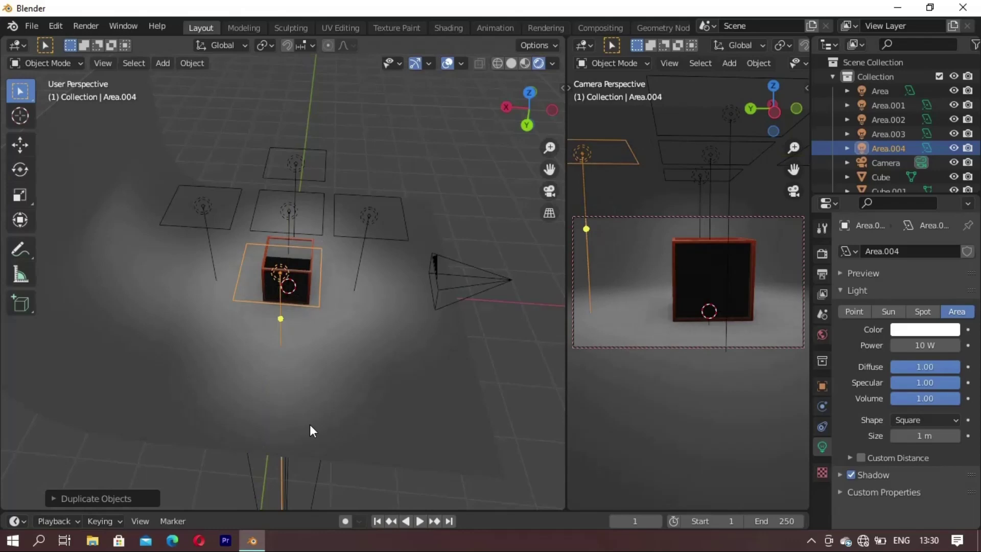
Tilt Area.004 and Area.003 around the X axis to aim at the crate
{"action": "key", "text": "r"}
{"action": "key", "text": "x"}
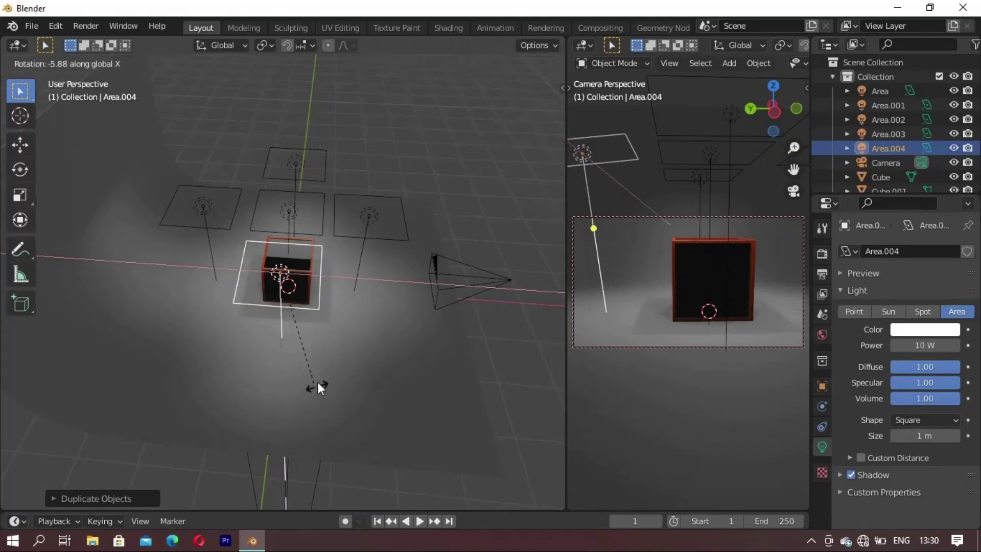
{"action": "left_click", "coordinate": [344, 313]}
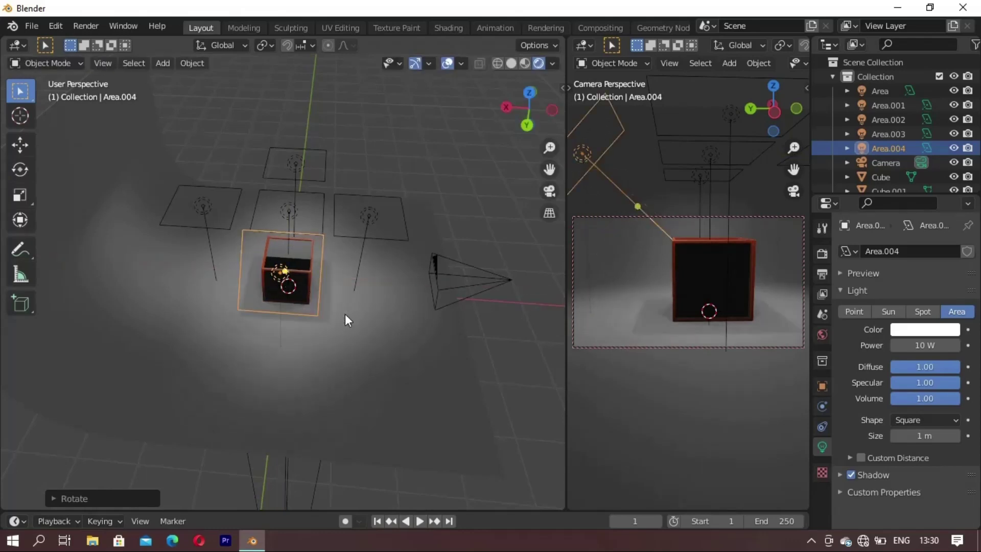
{"action": "left_click", "coordinate": [291, 158]}
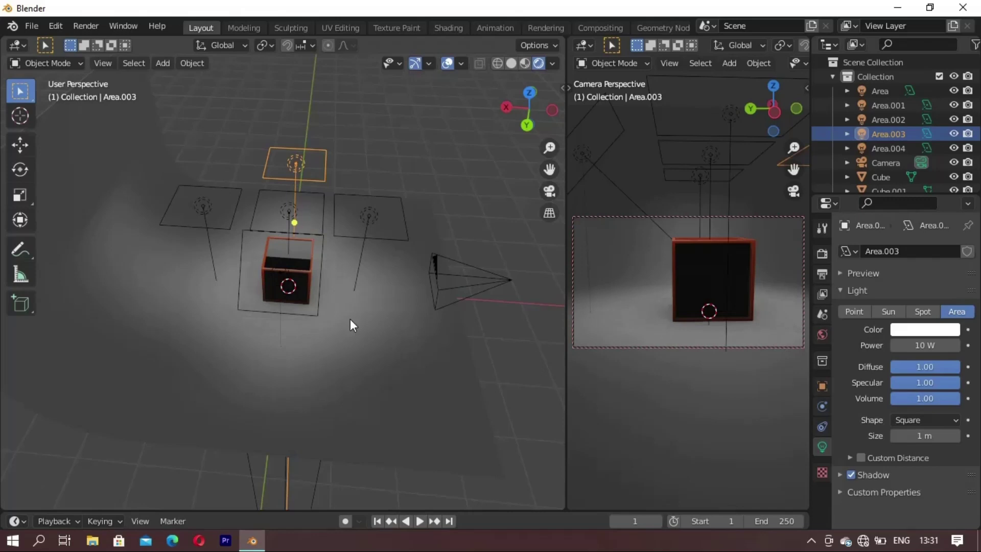
{"action": "key", "text": "r"}
{"action": "key", "text": "x"}
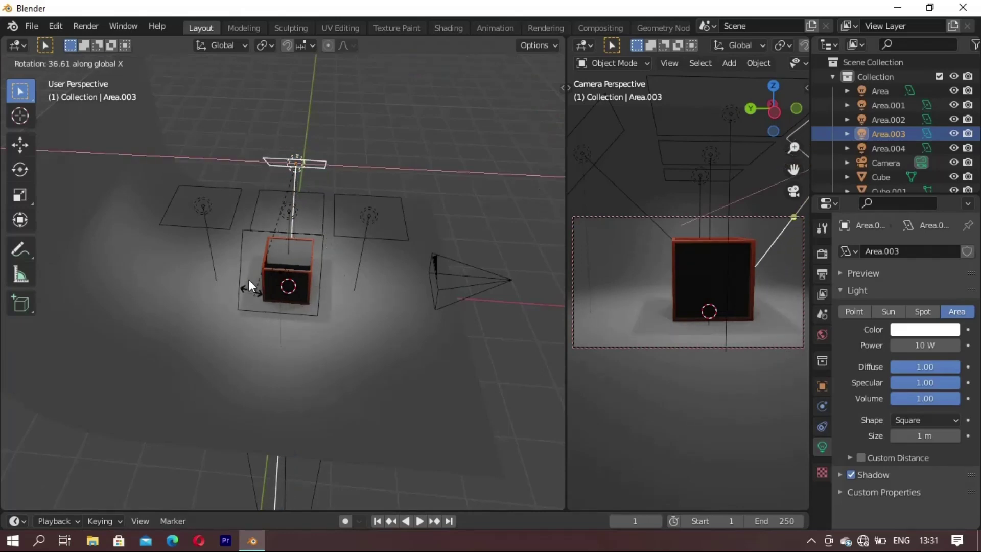
{"action": "left_click", "coordinate": [241, 245]}
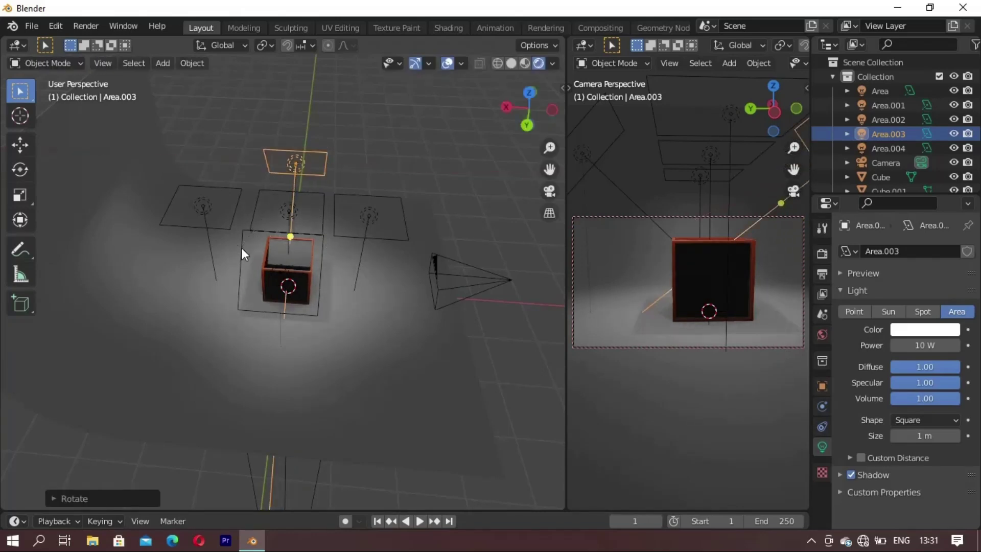
Tilt Area.001 and Area.002 around Y toward the crate, then clear Area.002's 10 W power
{"action": "left_click", "coordinate": [371, 225]}
{"action": "key", "text": "r"}
{"action": "key", "text": "y"}
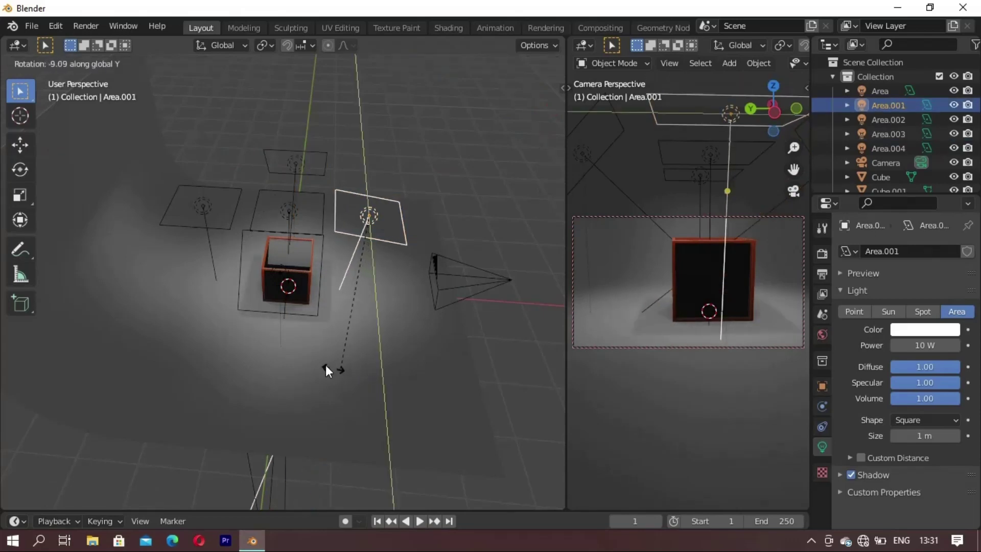
{"action": "left_click", "coordinate": [262, 361]}
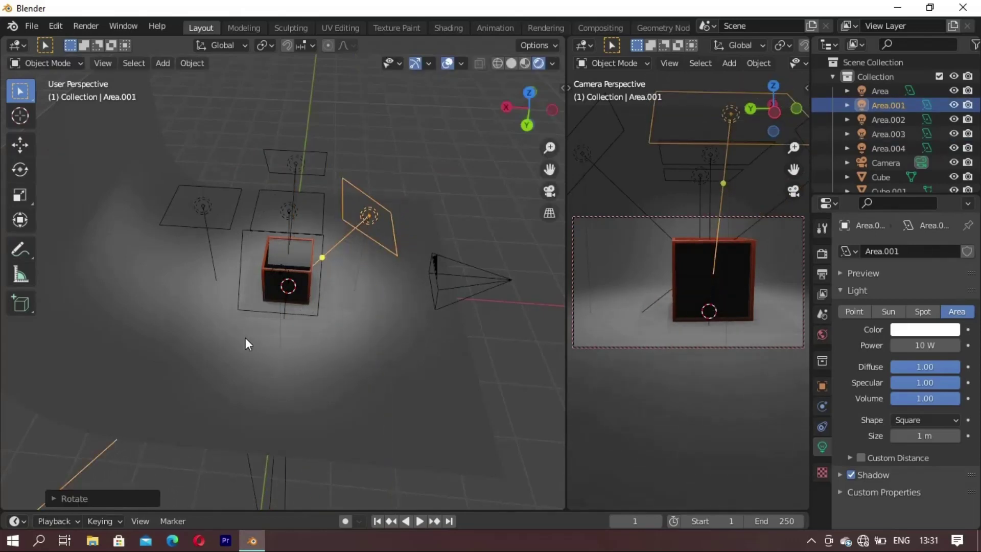
{"action": "left_click", "coordinate": [198, 210]}
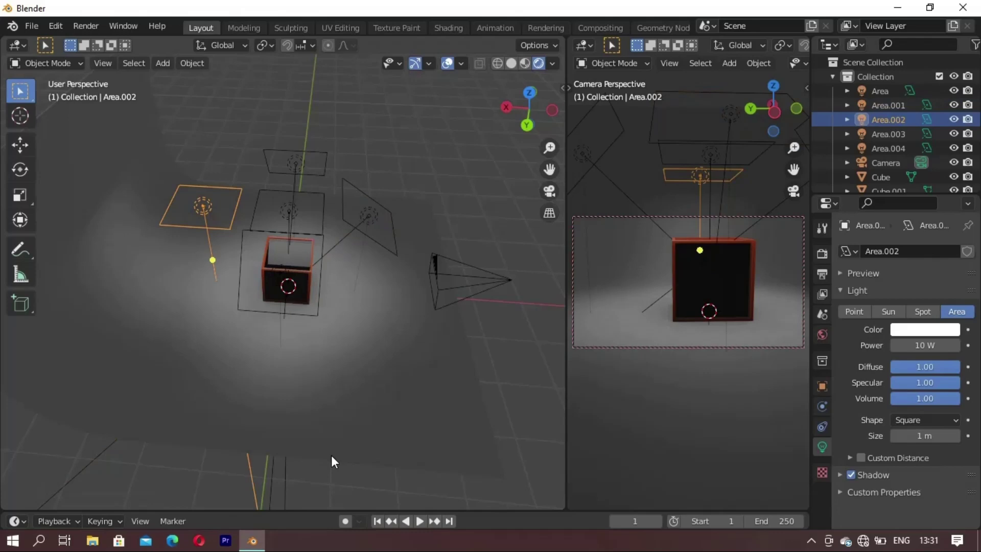
{"action": "key", "text": "r"}
{"action": "key", "text": "y"}
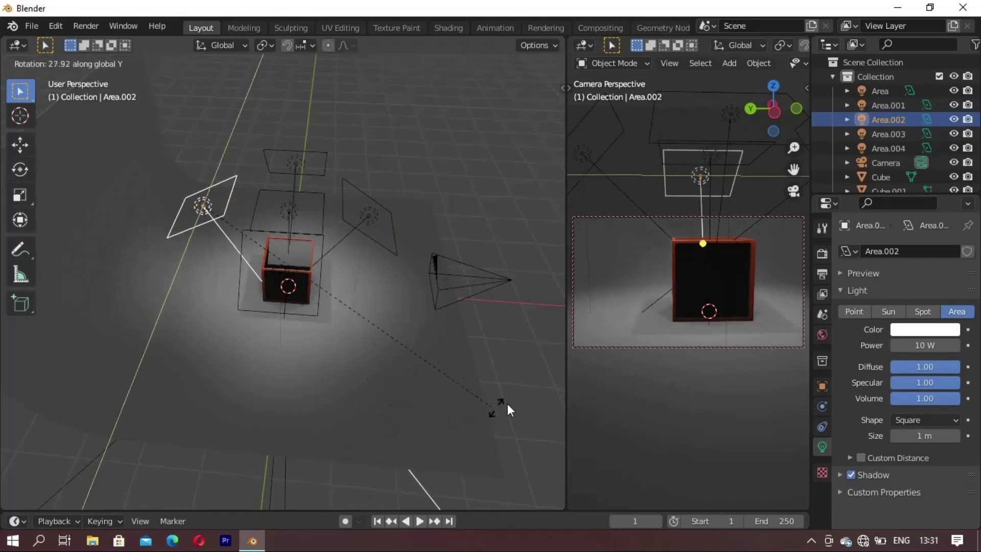
{"action": "left_click", "coordinate": [7, 376]}
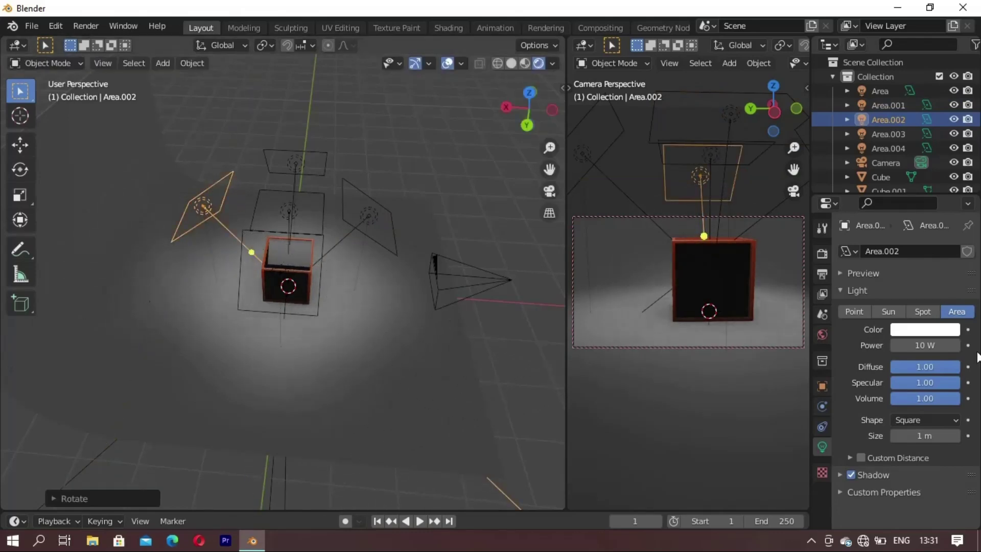
{"action": "left_click", "coordinate": [924, 346]}
{"action": "key", "text": "BackSpace"}
{"action": "type", "text": "80"}
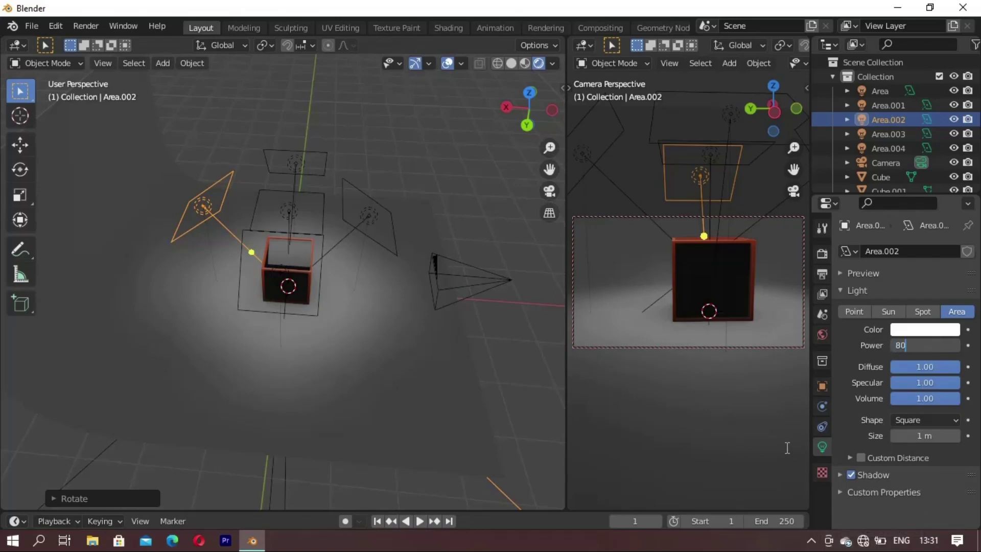
Set Area.002, Area and Area.001 to 80 W power
{"action": "key", "text": "Return"}
{"action": "left_click", "coordinate": [283, 220]}
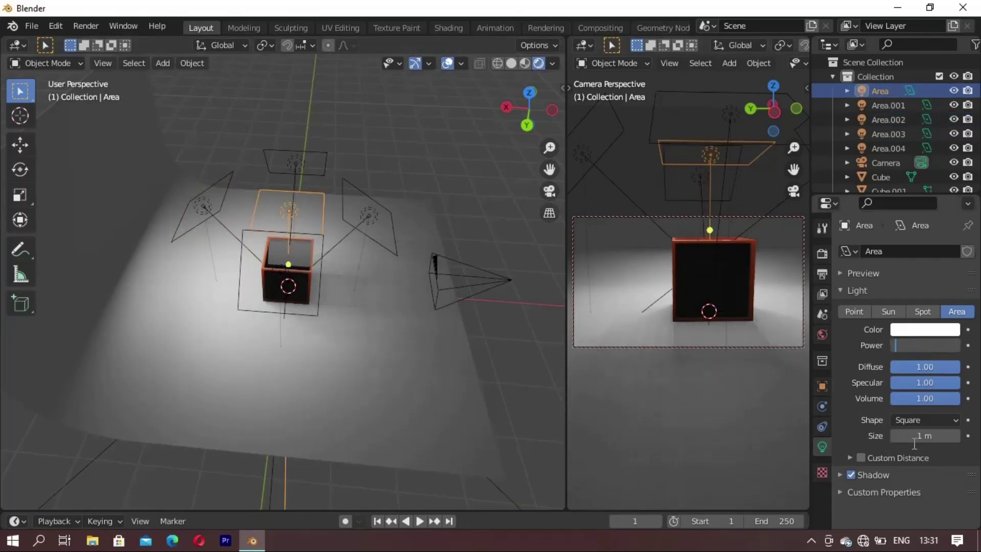
{"action": "type", "text": "80 W"}
{"action": "key", "text": "Return"}
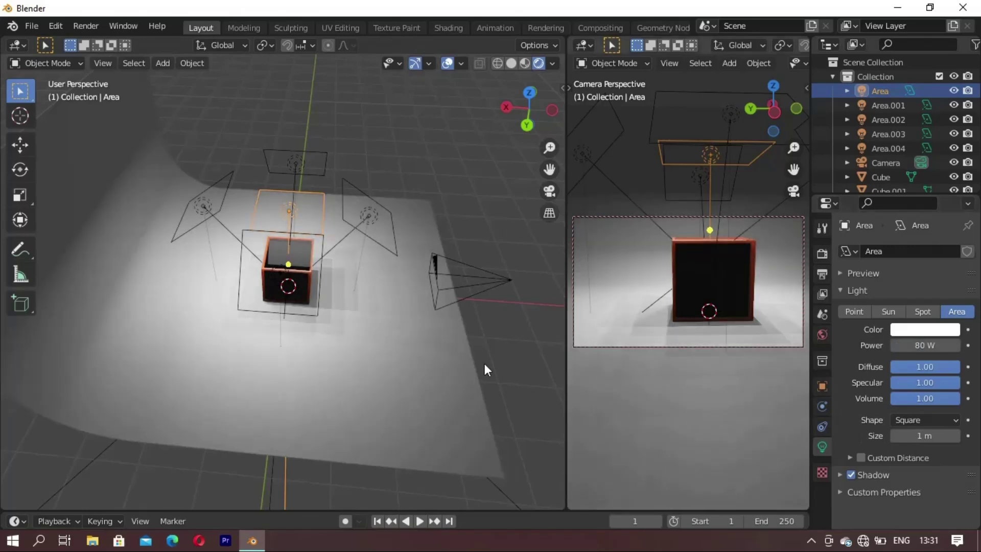
{"action": "left_click", "coordinate": [361, 213]}
{"action": "key", "text": "Escape"}
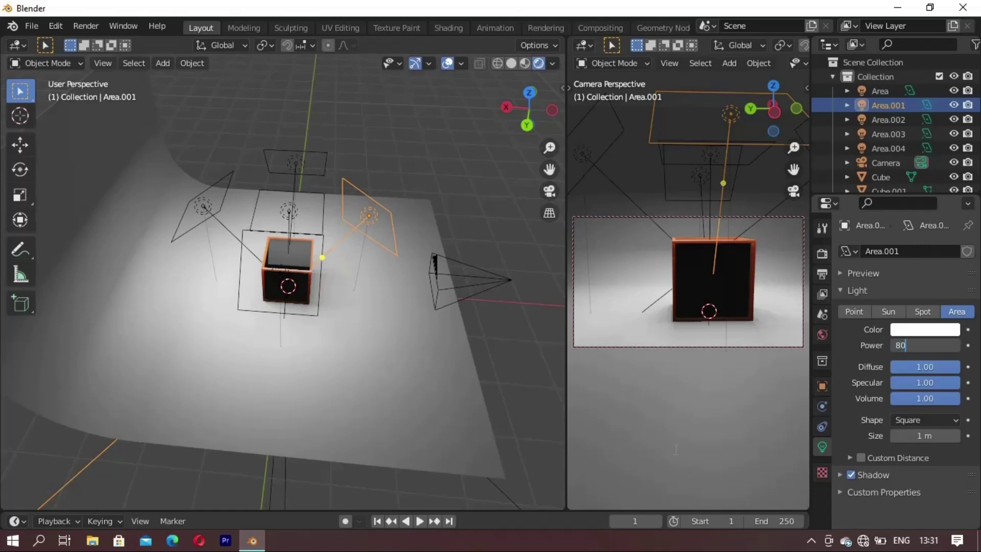
{"action": "key", "text": "Return"}
Set Area.003 and Area.004 to 80 W power
{"action": "left_click", "coordinate": [295, 158]}
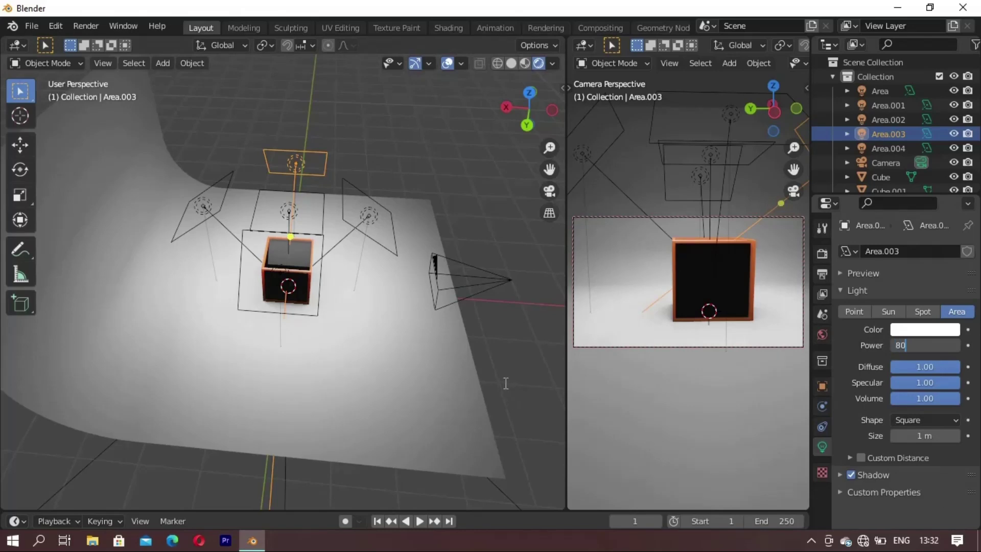
{"action": "key", "text": "Return"}
{"action": "mouse_move", "coordinate": [500, 405]}
{"action": "middle_mouse_down"}
{"action": "mouse_move", "coordinate": [249, 290]}
{"action": "mouse_move", "coordinate": [234, 209]}
{"action": "middle_mouse_up"}
{"action": "left_click", "coordinate": [234, 209]}
{"action": "key", "text": "g"}
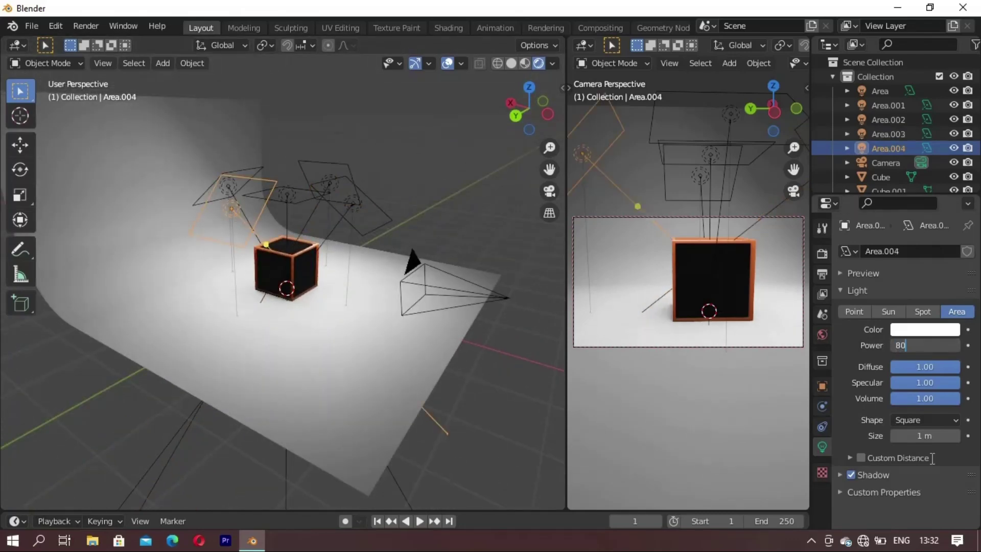
{"action": "key", "text": "Return"}
Zoom the viewport onto the cube and tilt the camera to look down on its top
{"action": "mouse_move", "coordinate": [354, 317]}
{"action": "middle_mouse_down"}
{"action": "mouse_move", "coordinate": [217, 391]}
{"action": "mouse_move", "coordinate": [316, 269]}
{"action": "mouse_move", "coordinate": [264, 280]}
{"action": "mouse_move", "coordinate": [251, 289]}
{"action": "mouse_move", "coordinate": [292, 287]}
{"action": "mouse_move", "coordinate": [317, 313]}
{"action": "mouse_move", "coordinate": [383, 302]}
{"action": "mouse_move", "coordinate": [307, 306]}
{"action": "mouse_move", "coordinate": [344, 281]}
{"action": "mouse_move", "coordinate": [278, 272]}
{"action": "mouse_move", "coordinate": [307, 292]}
{"action": "mouse_move", "coordinate": [440, 280]}
{"action": "mouse_move", "coordinate": [336, 295]}
{"action": "mouse_move", "coordinate": [312, 337]}
{"action": "mouse_move", "coordinate": [327, 345]}
{"action": "mouse_move", "coordinate": [400, 339]}
{"action": "middle_mouse_up"}
{"action": "scroll", "coordinate": [317, 268], "scroll_direction": "up", "scroll_amount": 2}
{"action": "scroll", "coordinate": [317, 266], "scroll_direction": "up", "scroll_amount": 2}
{"action": "scroll", "coordinate": [303, 280], "scroll_direction": "up", "scroll_amount": 2}
{"action": "mouse_move", "coordinate": [306, 309]}
{"action": "middle_mouse_down"}
{"action": "mouse_move", "coordinate": [420, 300]}
{"action": "mouse_move", "coordinate": [314, 280]}
{"action": "mouse_move", "coordinate": [449, 257]}
{"action": "mouse_move", "coordinate": [199, 256]}
{"action": "mouse_move", "coordinate": [592, 270]}
{"action": "middle_mouse_up"}
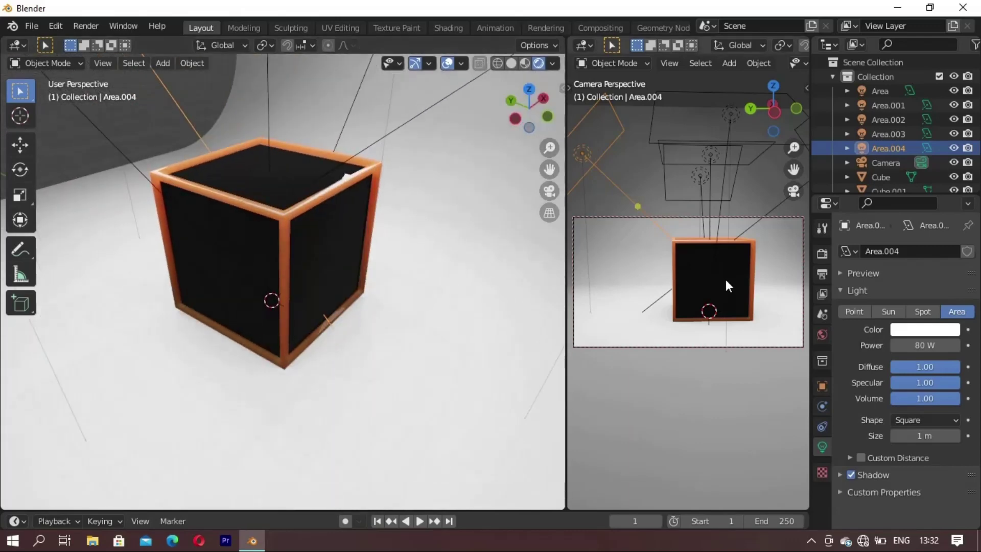
{"action": "mouse_move", "coordinate": [728, 286]}
{"action": "middle_mouse_down"}
{"action": "mouse_move", "coordinate": [737, 332]}
{"action": "mouse_move", "coordinate": [713, 332]}
{"action": "middle_mouse_up"}
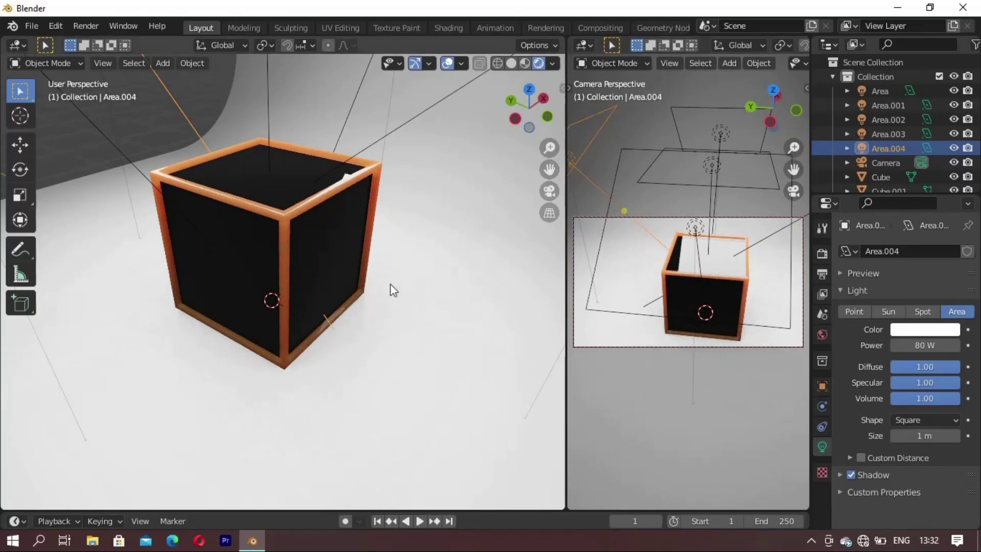
Create material 'jk' on the backdrop with a deep pink-red base colour (Value 0.461)
{"action": "left_click", "coordinate": [192, 443]}
{"action": "left_click", "coordinate": [438, 27]}
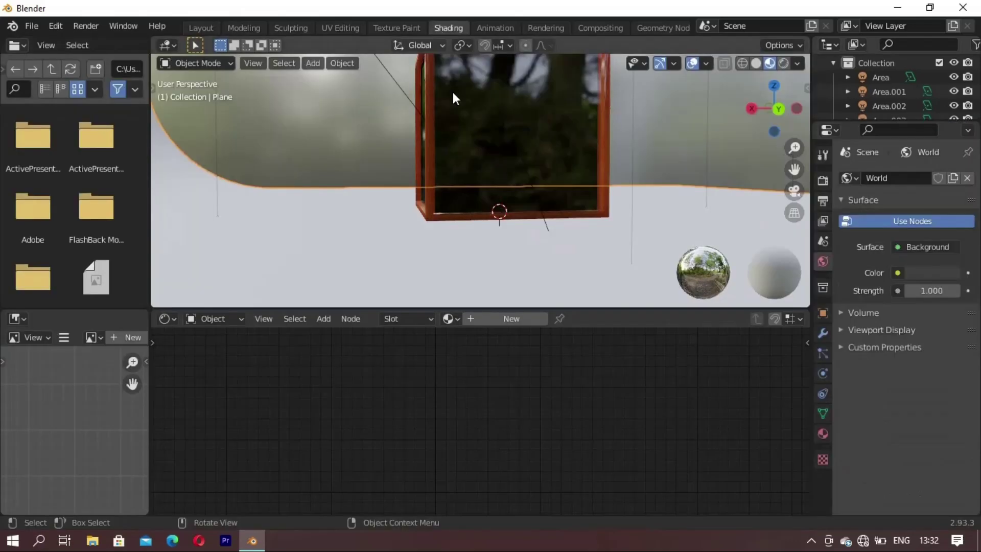
{"action": "left_click", "coordinate": [479, 322]}
{"action": "type", "text": "jk"}
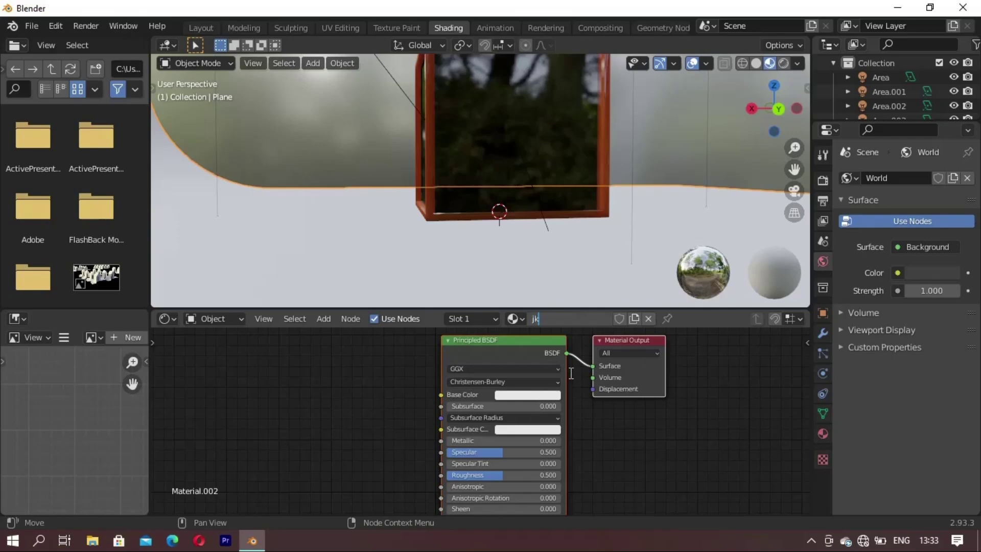
{"action": "left_click", "coordinate": [520, 396]}
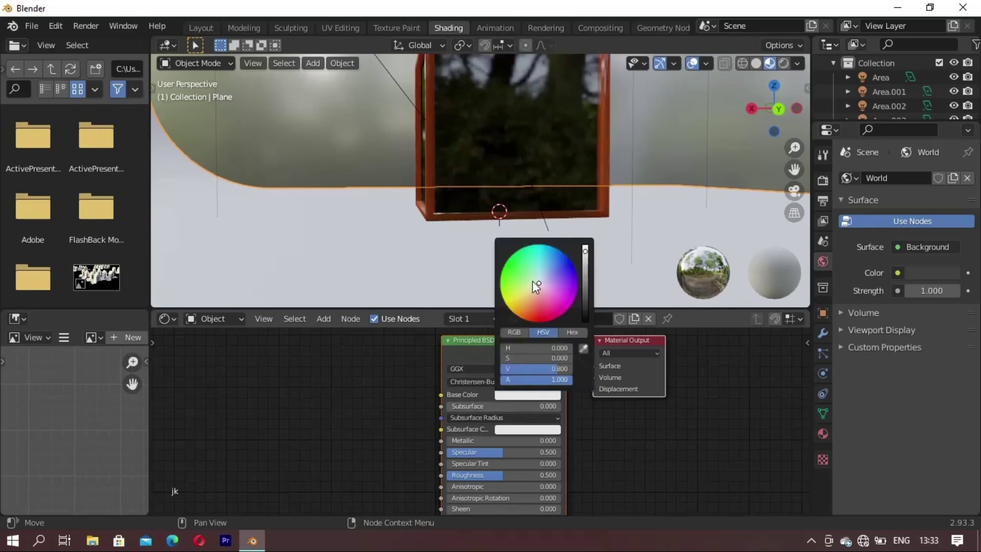
{"action": "left_click_drag", "start_coordinate": [536, 284], "coordinate": [551, 333]}
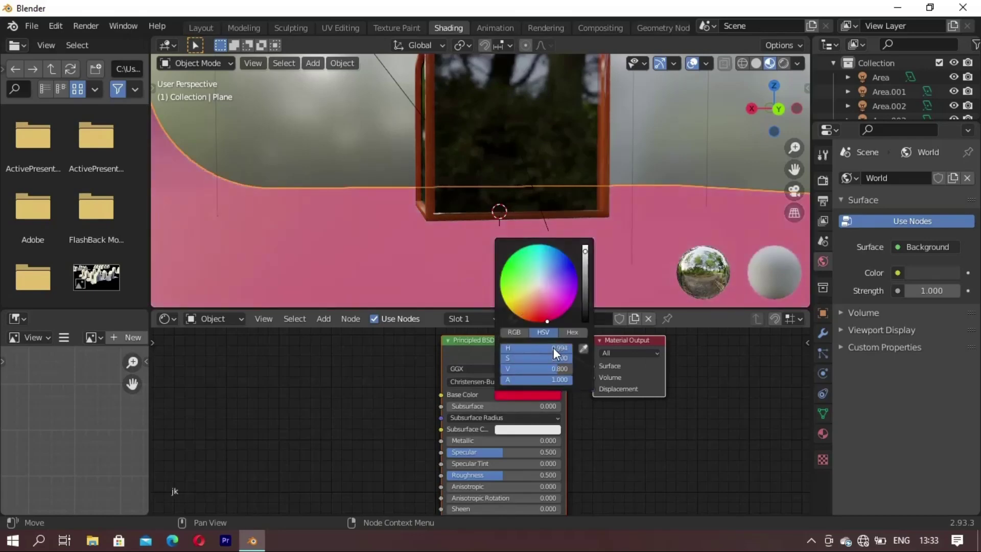
{"action": "left_click", "coordinate": [584, 301]}
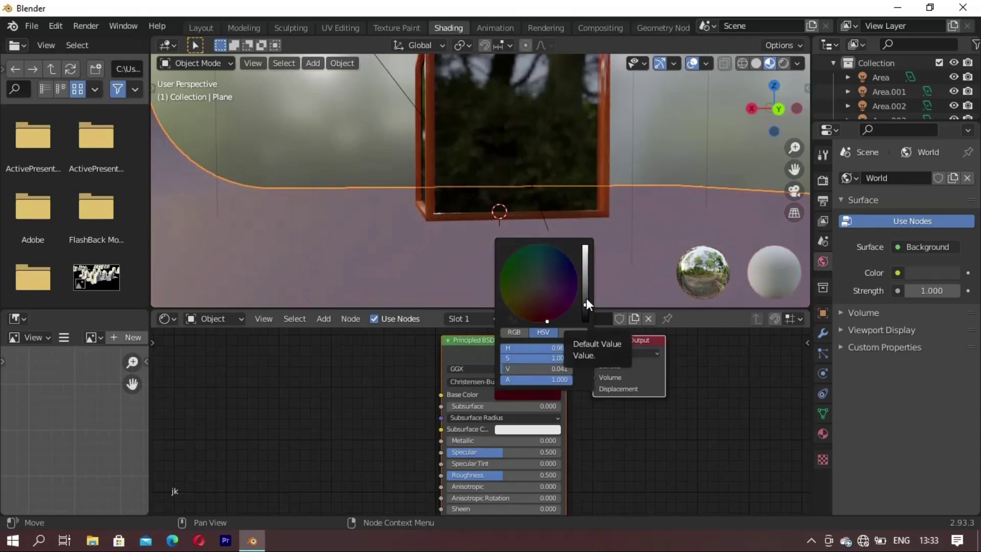
{"action": "left_click", "coordinate": [585, 267]}
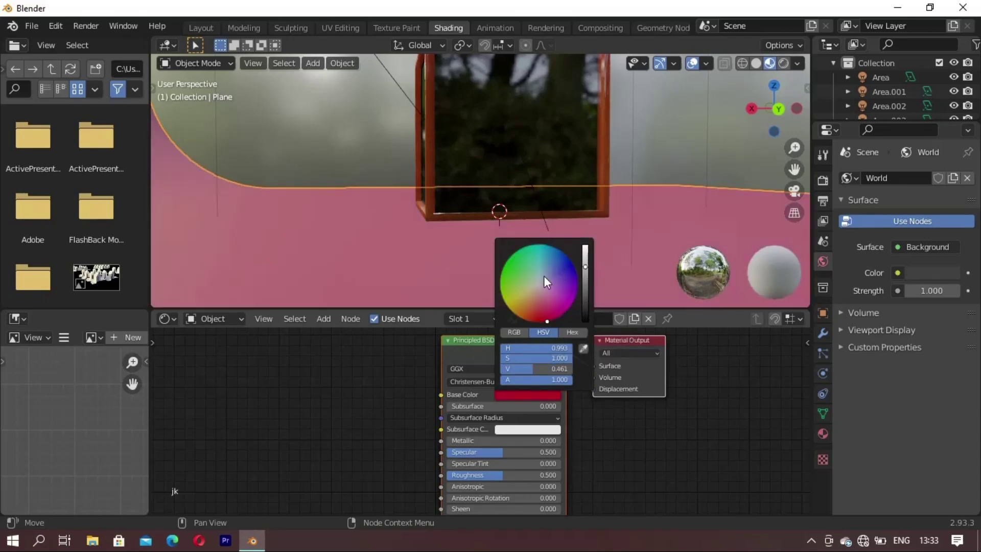
{"action": "left_click", "coordinate": [585, 257]}
{"action": "mouse_move", "coordinate": [399, 235]}
{"action": "middle_mouse_down"}
{"action": "mouse_move", "coordinate": [254, 225]}
{"action": "mouse_move", "coordinate": [339, 197]}
{"action": "mouse_move", "coordinate": [225, 90]}
{"action": "middle_mouse_up"}
Orbit the locked camera to a high angled view of the crate against the pink-red backdrop
{"action": "left_click", "coordinate": [203, 28]}
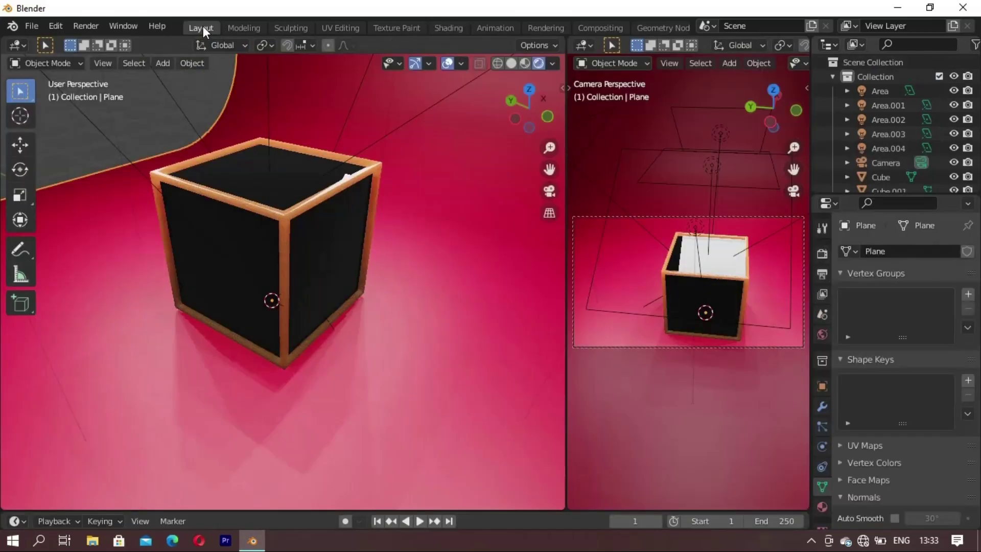
{"action": "mouse_move", "coordinate": [225, 391]}
{"action": "middle_mouse_down"}
{"action": "mouse_move", "coordinate": [278, 367]}
{"action": "mouse_move", "coordinate": [333, 362]}
{"action": "mouse_move", "coordinate": [289, 323]}
{"action": "mouse_move", "coordinate": [516, 329]}
{"action": "middle_mouse_up"}
{"action": "scroll", "coordinate": [327, 343], "scroll_direction": "up", "scroll_amount": 4}
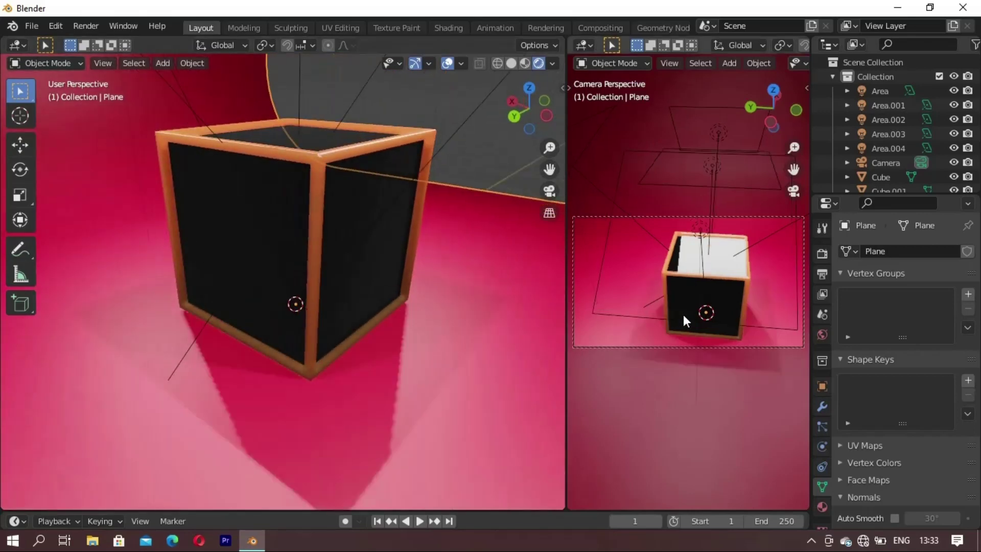
{"action": "mouse_move", "coordinate": [683, 314]}
{"action": "middle_mouse_down"}
{"action": "mouse_move", "coordinate": [741, 295]}
{"action": "mouse_move", "coordinate": [681, 302]}
{"action": "mouse_move", "coordinate": [695, 319]}
{"action": "mouse_move", "coordinate": [716, 298]}
{"action": "middle_mouse_up"}
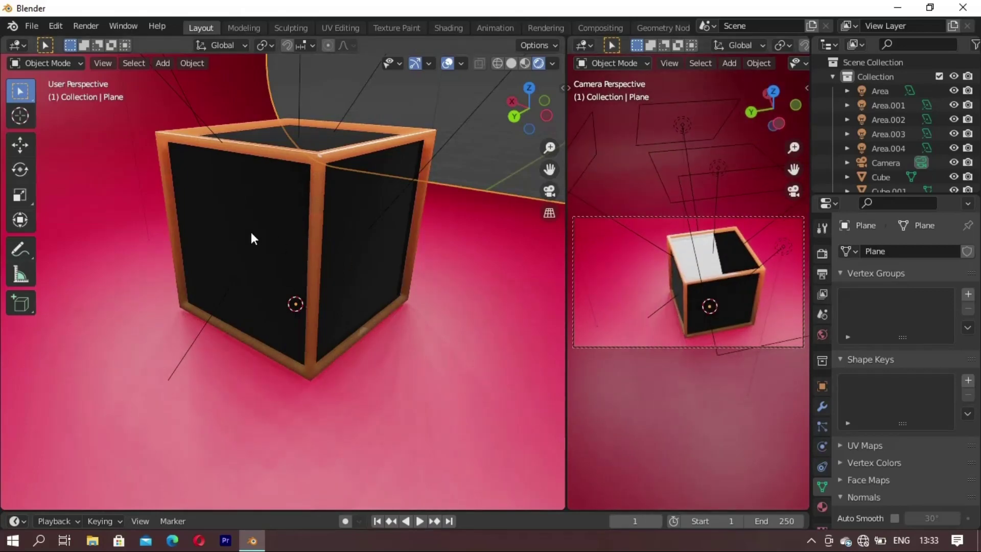
{"action": "mouse_move", "coordinate": [299, 250]}
{"action": "middle_mouse_down"}
{"action": "mouse_move", "coordinate": [362, 342]}
{"action": "mouse_move", "coordinate": [242, 330]}
{"action": "mouse_move", "coordinate": [357, 339]}
{"action": "mouse_move", "coordinate": [343, 339]}
{"action": "mouse_move", "coordinate": [357, 296]}
{"action": "mouse_move", "coordinate": [443, 312]}
{"action": "mouse_move", "coordinate": [463, 284]}
{"action": "mouse_move", "coordinate": [390, 244]}
{"action": "mouse_move", "coordinate": [224, 348]}
{"action": "middle_mouse_up"}
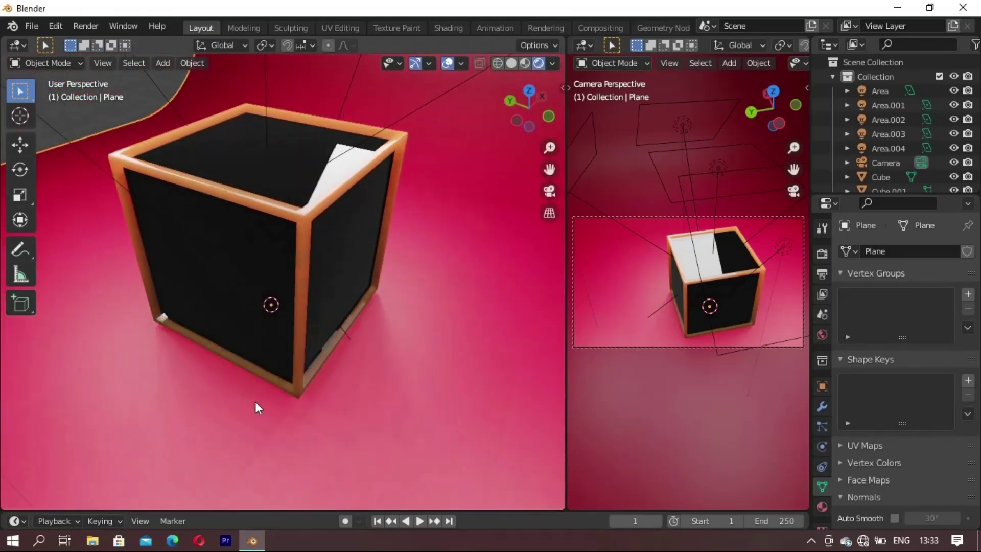